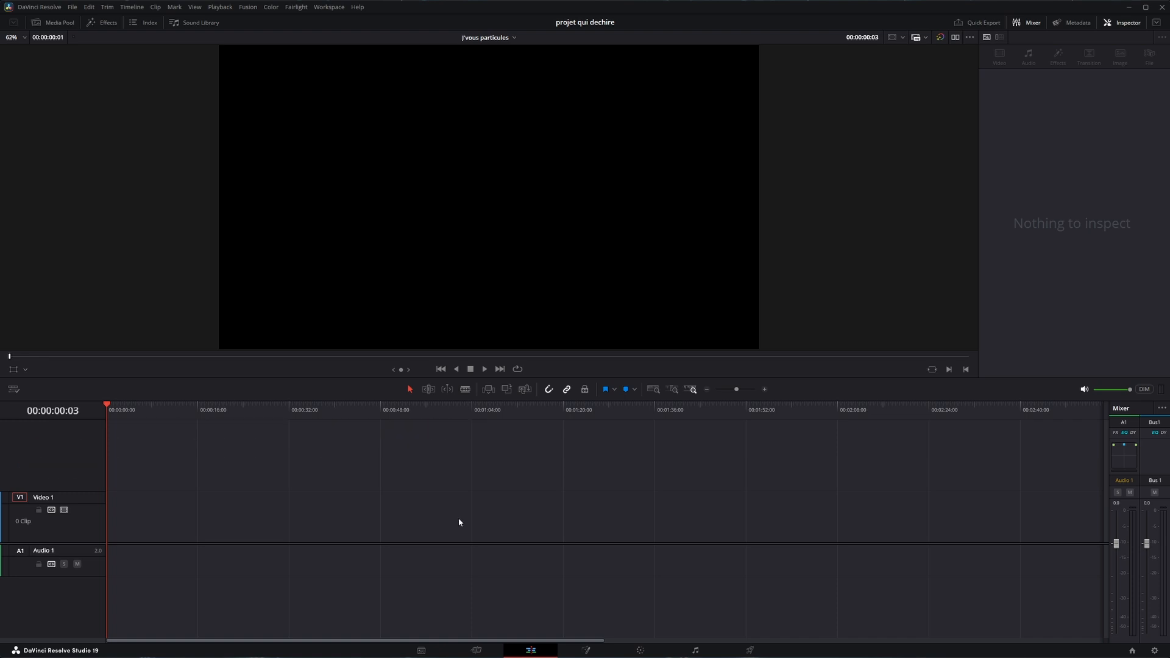
- Add a Fusion Composition at the start of the Video 1 track and open it in the Fusion page
{"action": "left_click", "coordinate": [104, 23]}
{"action": "left_click_drag", "start_coordinate": [224, 73], "coordinate": [149, 521]}
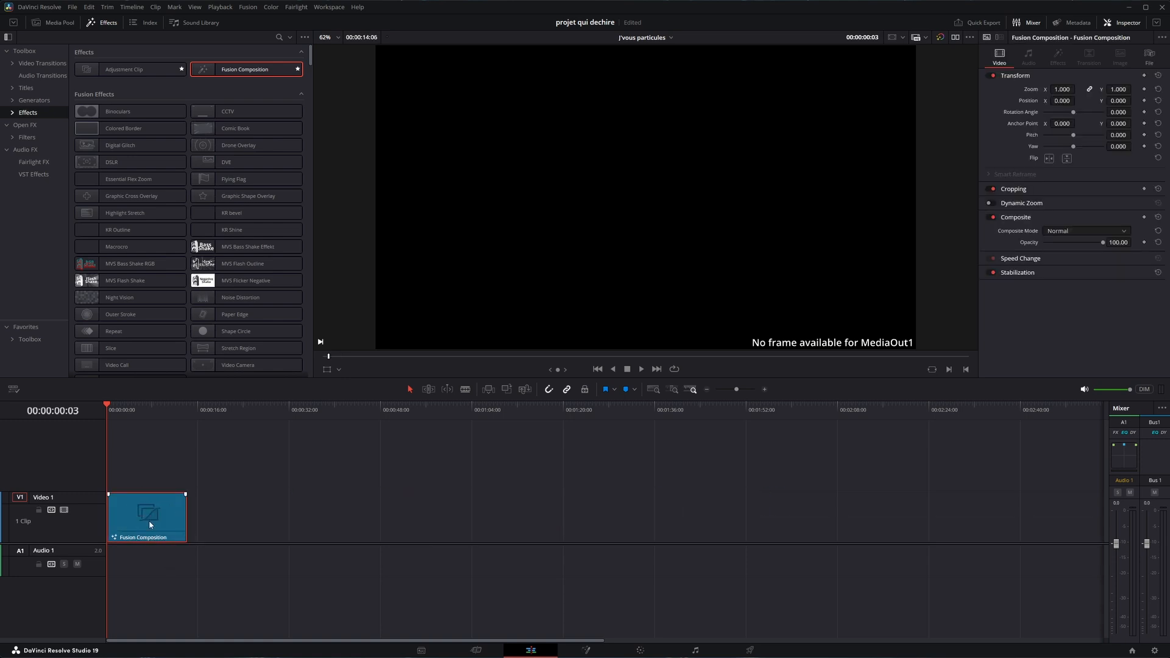
{"action": "left_click", "coordinate": [587, 649]}
- Expand the tool library and list its Particles category
{"action": "left_click_drag", "start_coordinate": [39, 424], "coordinate": [985, 495]}
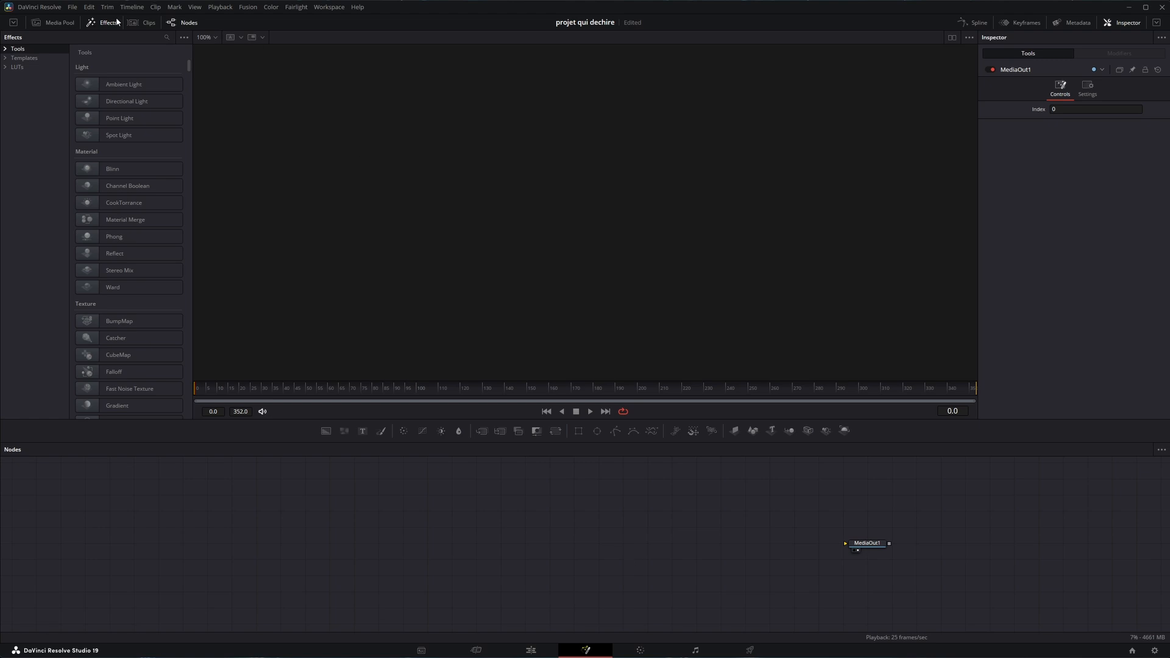
{"action": "left_click", "coordinate": [5, 48]}
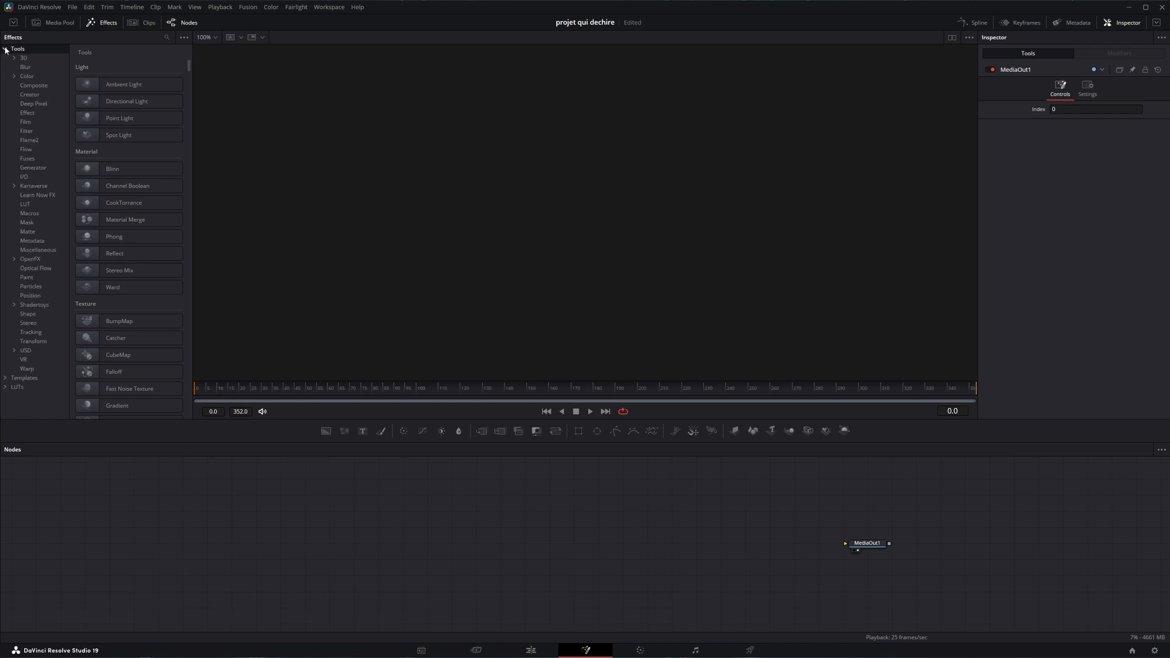
{"action": "left_click", "coordinate": [32, 287]}
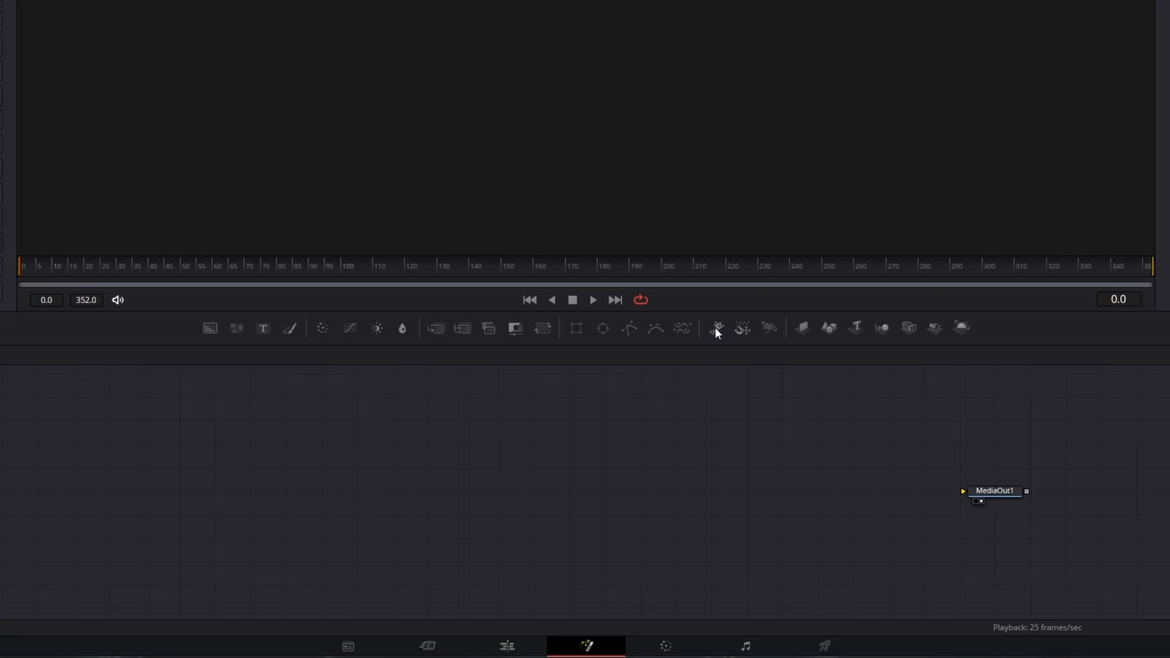
- Build a connected chain of pEmitter, pRender, Merge3D and Renderer3D nodes
{"action": "left_click", "coordinate": [716, 329]}
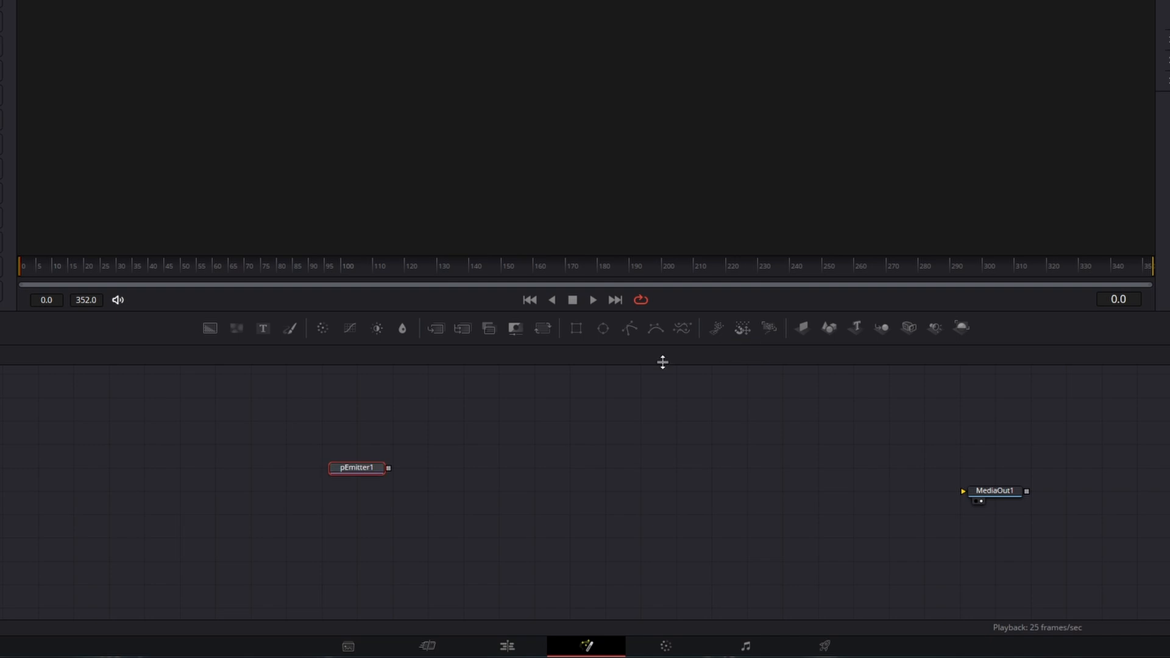
{"action": "left_click", "coordinate": [769, 329]}
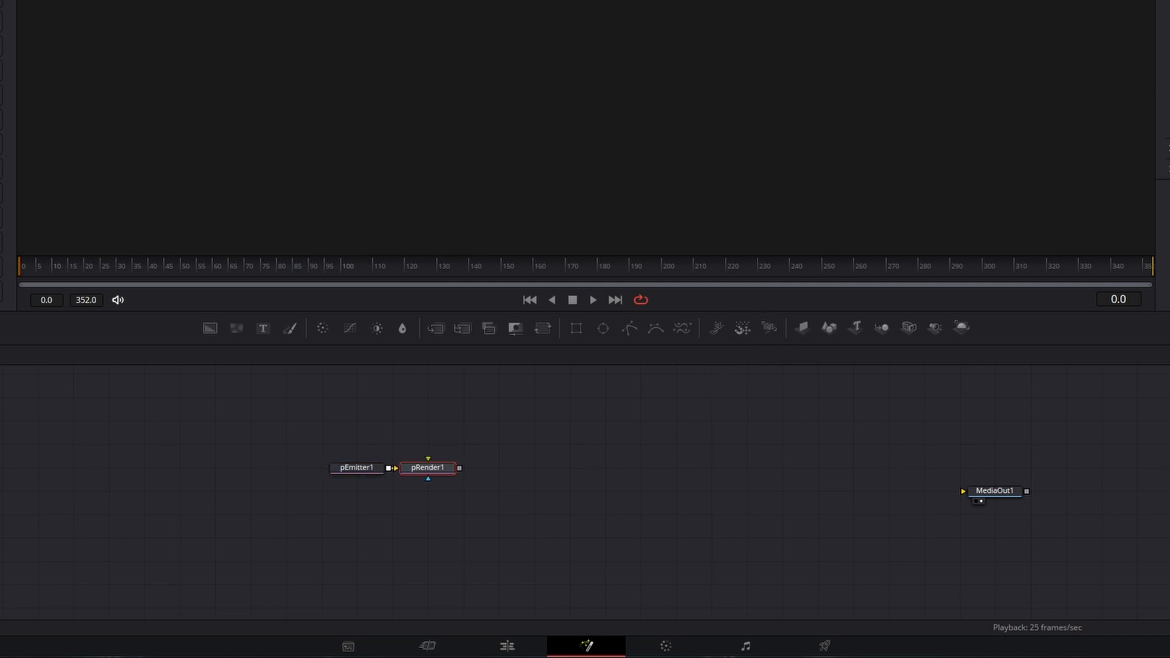
{"action": "left_click", "coordinate": [884, 329]}
{"action": "left_click", "coordinate": [963, 328]}
{"action": "left_click", "coordinate": [813, 424]}
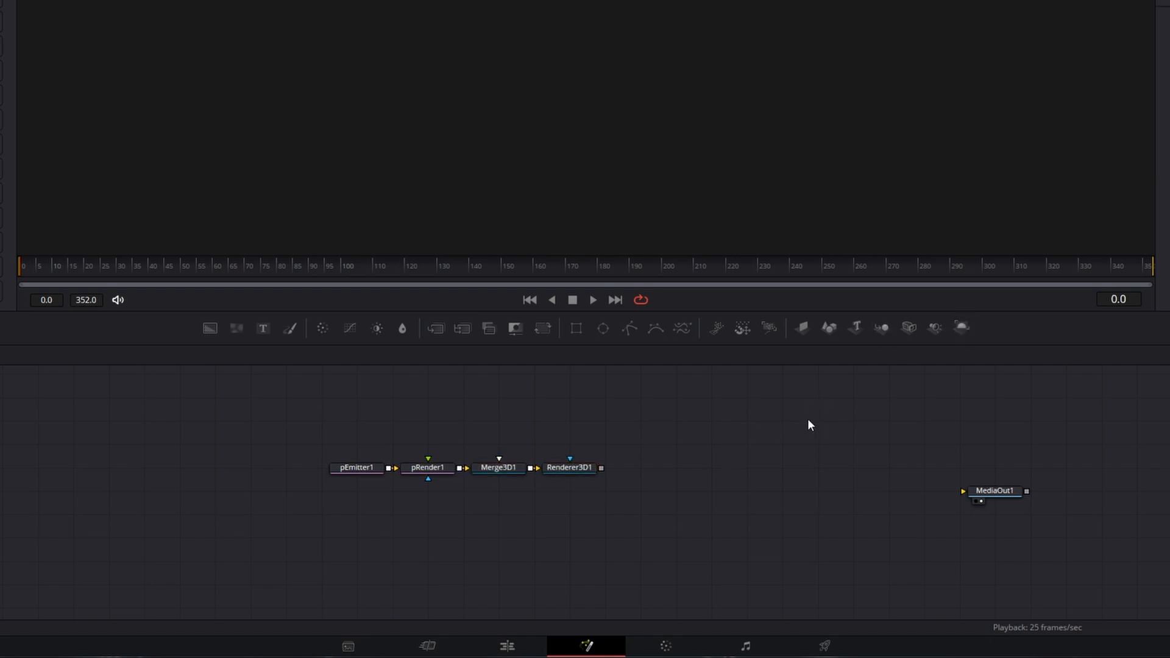
- Connect the Renderer3D output to MediaOut1 and insert a Merge node between them
{"action": "left_click", "coordinate": [435, 329]}
{"action": "left_click_drag", "start_coordinate": [601, 467], "coordinate": [971, 495]}
{"action": "left_click_drag", "start_coordinate": [816, 421], "coordinate": [818, 467]}
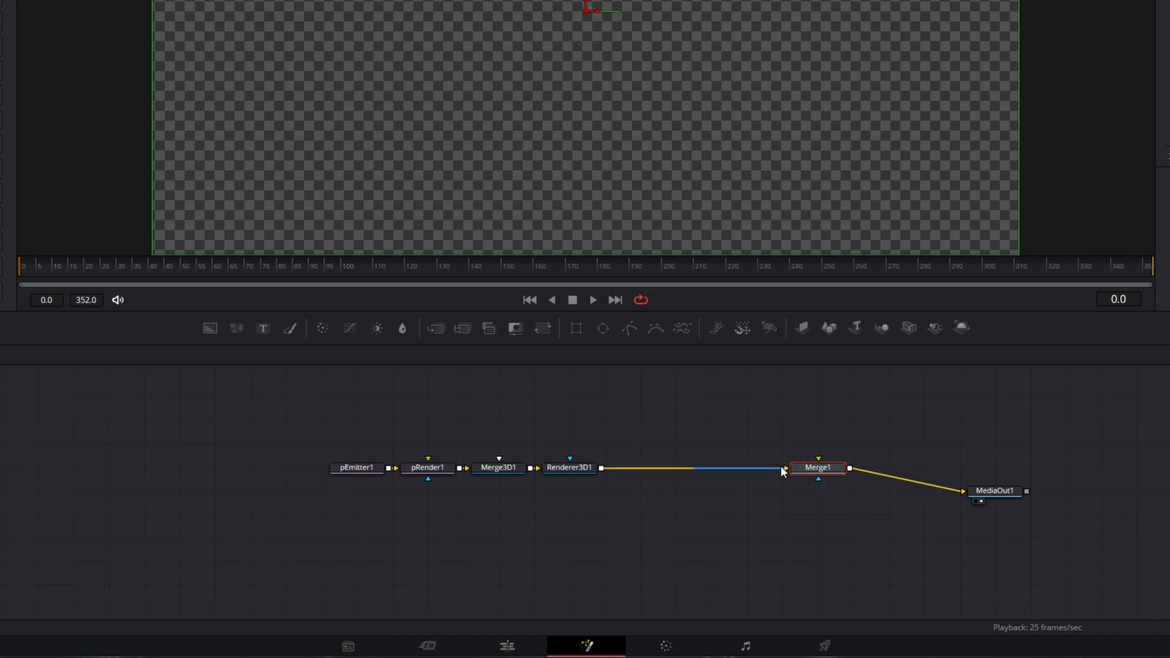
- Swap the inputs of Merge1 and connect a new Background node to its background input
{"action": "right_click", "coordinate": [821, 475]}
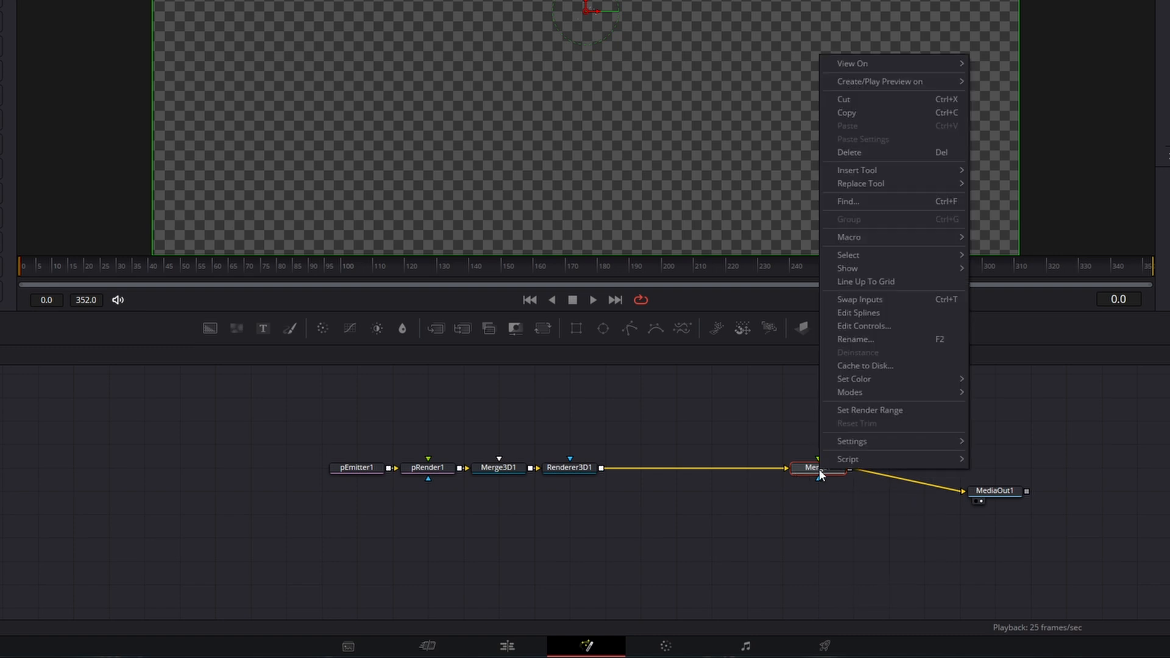
{"action": "left_click", "coordinate": [872, 302]}
{"action": "left_click", "coordinate": [847, 436]}
{"action": "left_click", "coordinate": [210, 328]}
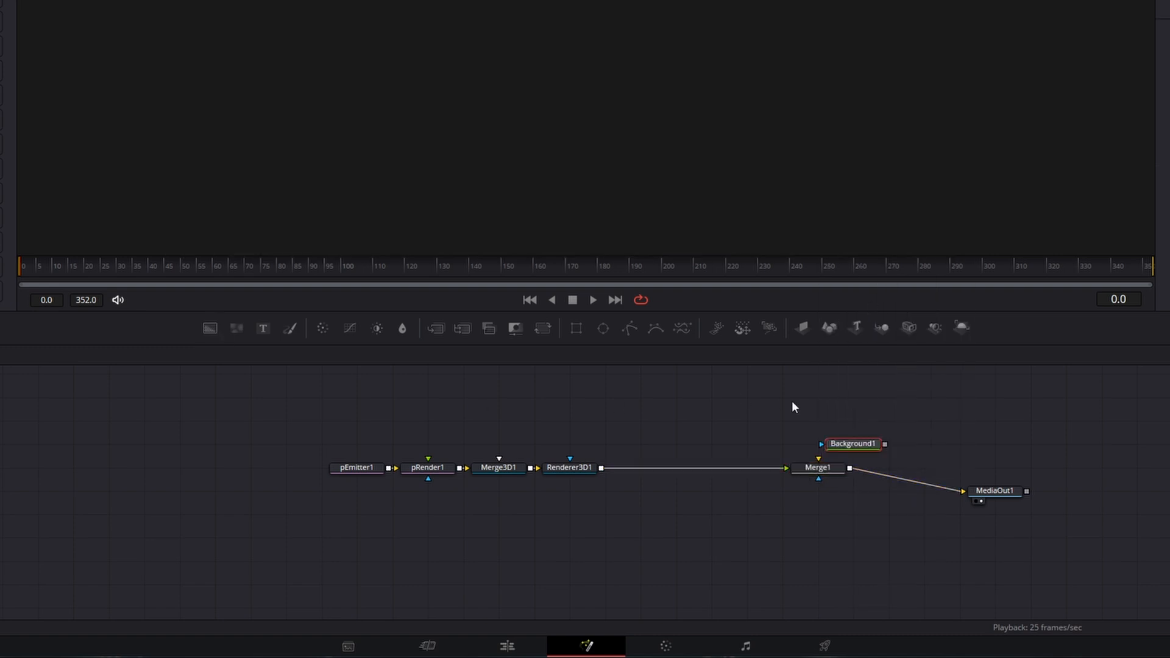
{"action": "left_click_drag", "start_coordinate": [854, 452], "coordinate": [818, 461]}
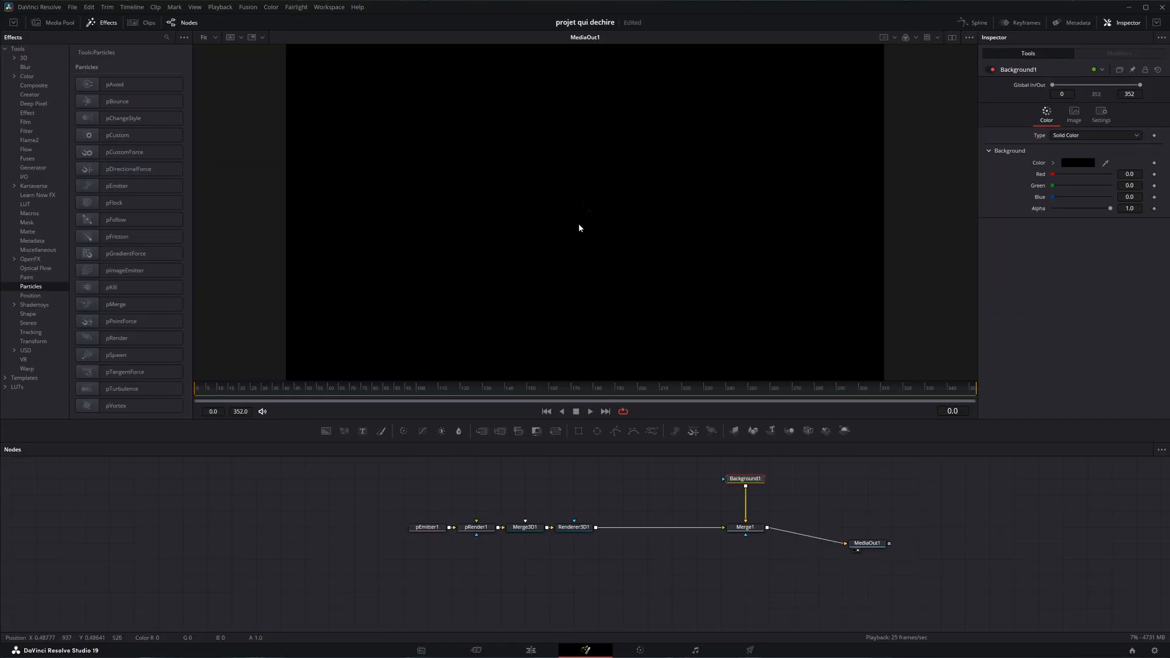
- Spread out the node chain, moving Renderer3D, Merge3D and pRender towards Merge1 and pEmitter away to leave a wide gap
{"action": "left_click_drag", "start_coordinate": [585, 584], "coordinate": [673, 587]}
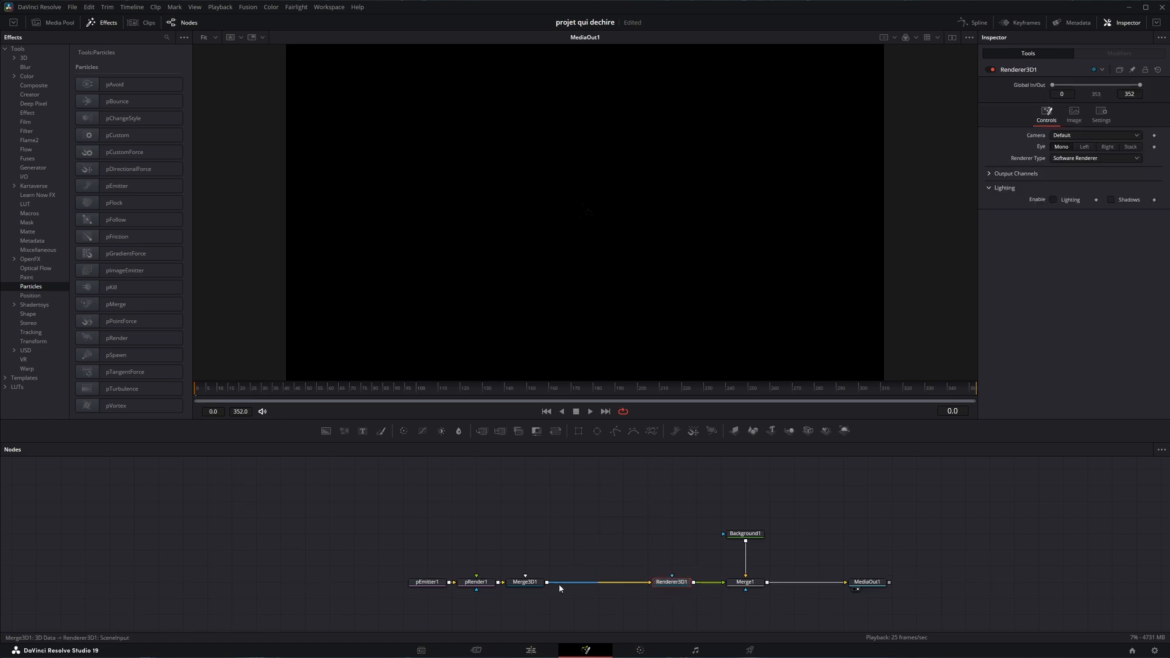
{"action": "left_click_drag", "start_coordinate": [524, 584], "coordinate": [585, 587]}
{"action": "left_click_drag", "start_coordinate": [476, 584], "coordinate": [549, 585]}
{"action": "left_click_drag", "start_coordinate": [425, 586], "coordinate": [279, 586]}
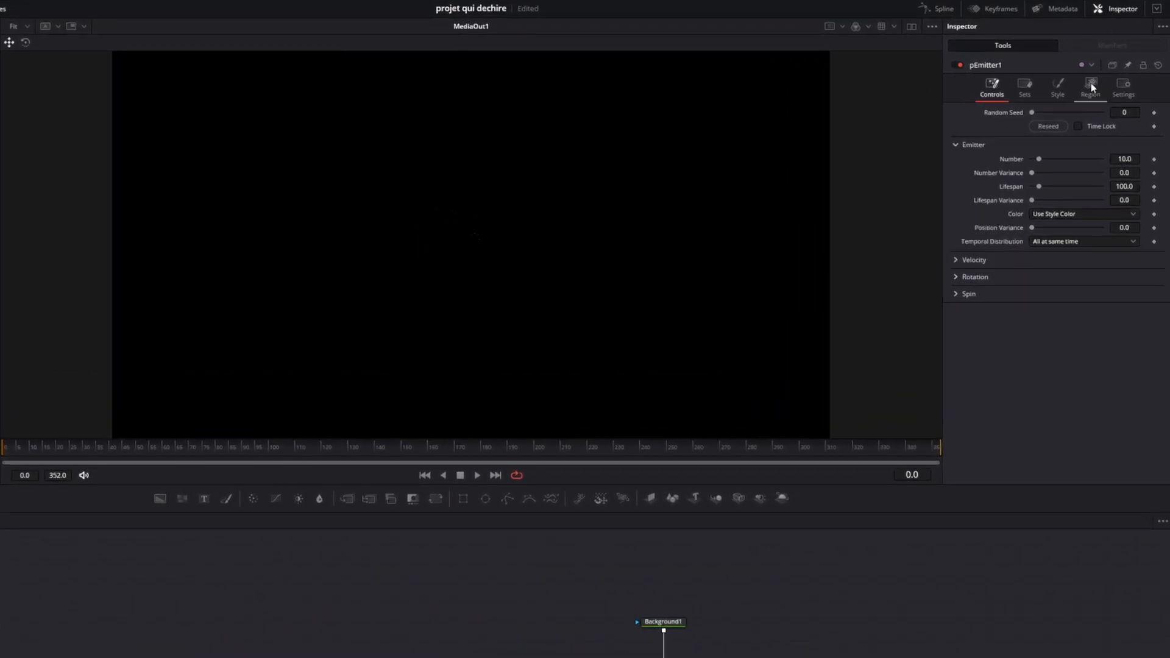
- Open the pEmitter region settings, show Merge3D in the viewer and scrub to frame 164
{"action": "left_click", "coordinate": [1090, 87]}
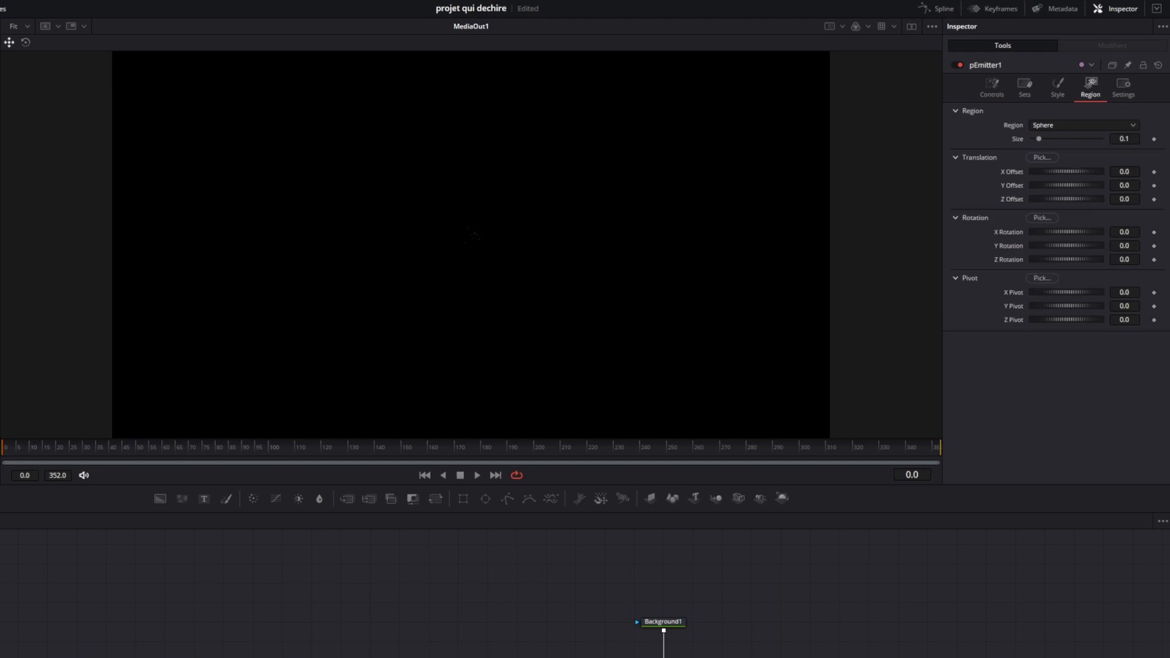
{"action": "key", "text": "2"}
{"action": "left_click_drag", "start_coordinate": [489, 341], "coordinate": [736, 321]}
{"action": "left_click_drag", "start_coordinate": [352, 426], "coordinate": [352, 459]}
{"action": "left_click_drag", "start_coordinate": [63, 454], "coordinate": [437, 449]}
- Change the emitter region to Rectangle with a width and height of 2
{"action": "left_click", "coordinate": [1074, 127]}
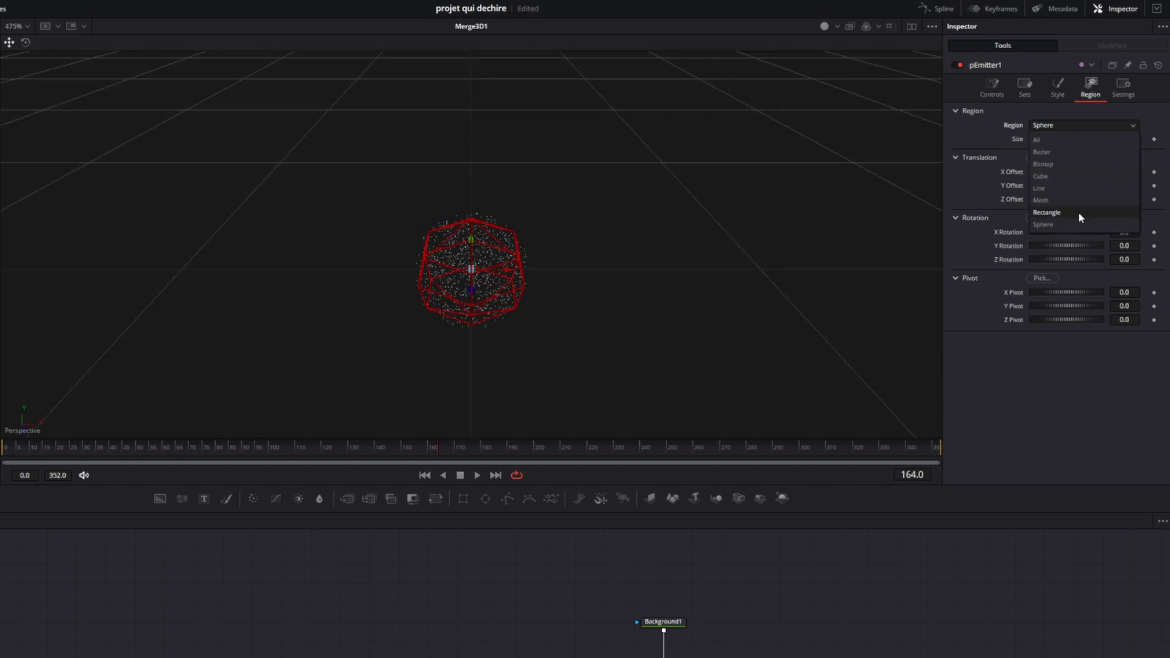
{"action": "left_click", "coordinate": [1079, 214]}
{"action": "left_click", "coordinate": [1135, 157]}
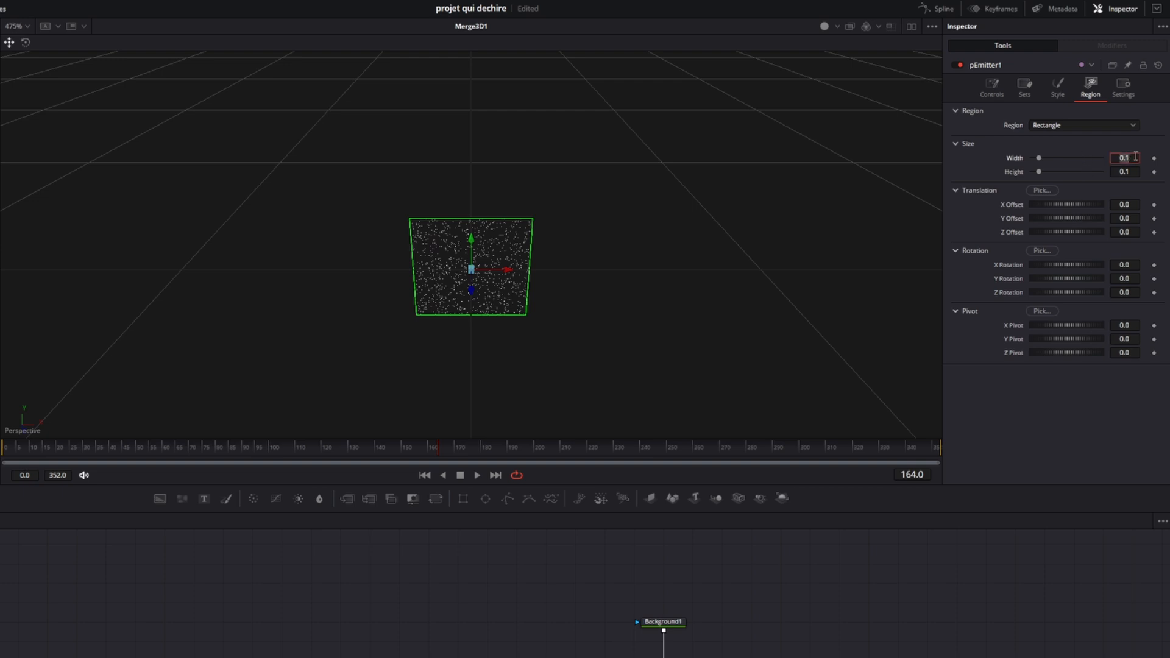
{"action": "type", "text": "2"}
{"action": "key", "text": "Tab"}
{"action": "type", "text": "2"}
{"action": "key", "text": "Tab"}
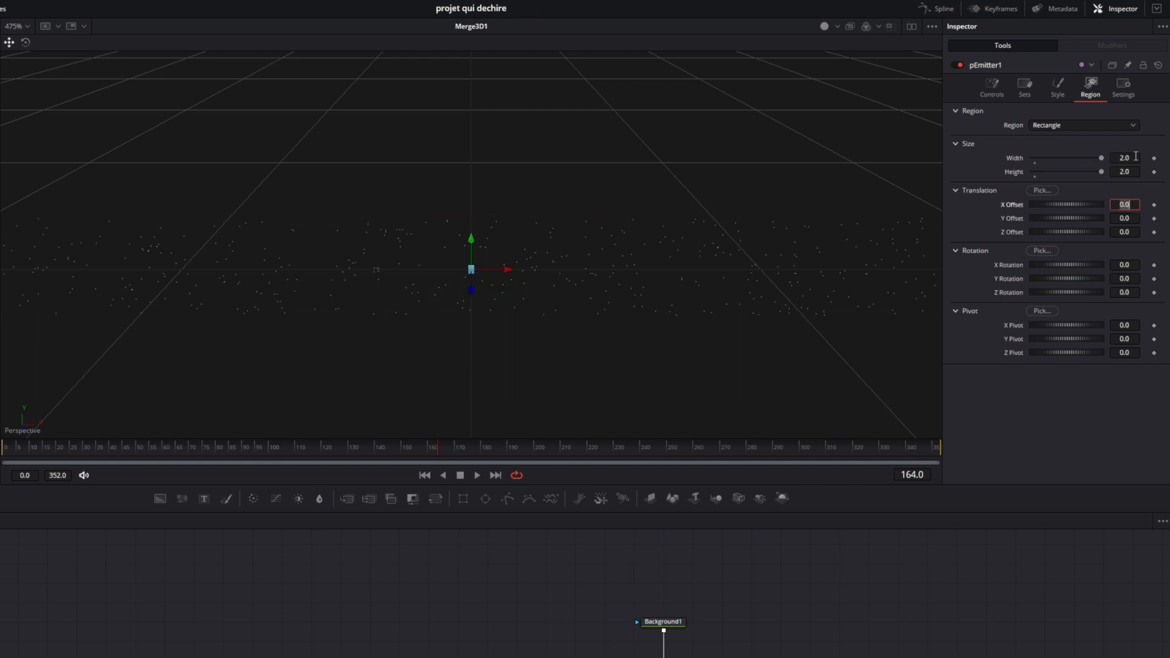
- Set the emitter region's X Rotation to 90 to lay the rectangle flat
{"action": "left_click", "coordinate": [1126, 265]}
{"action": "scroll", "coordinate": [357, 338], "scroll_direction": "down", "scroll_amount": 10}
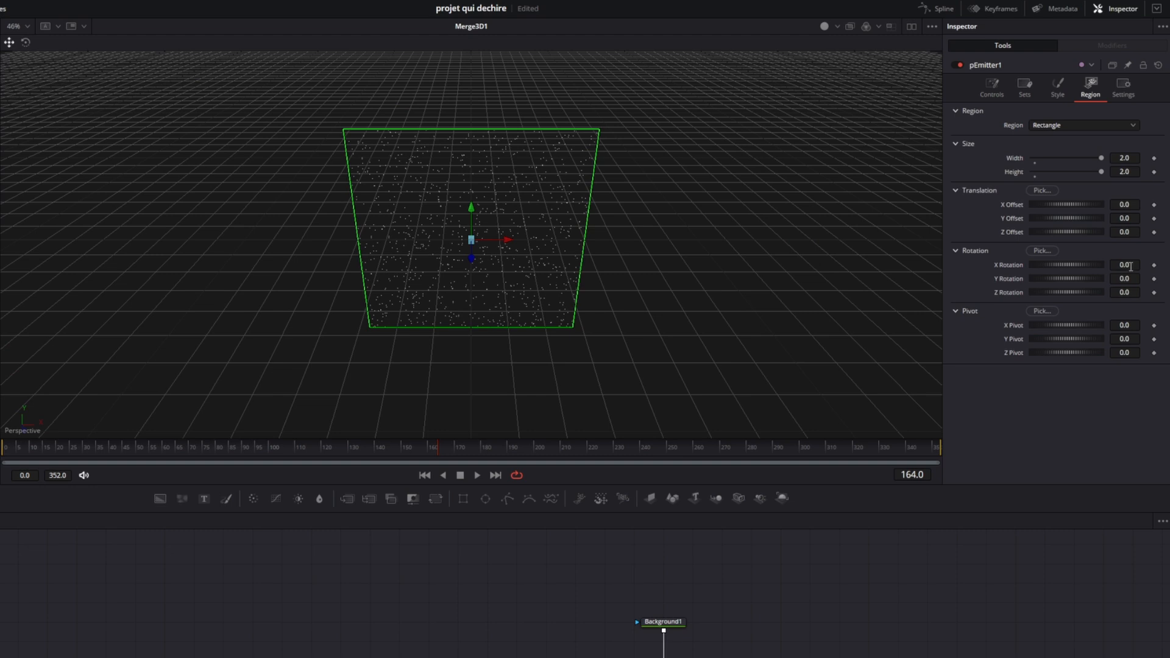
{"action": "left_click", "coordinate": [1131, 264]}
{"action": "type", "text": "90"}
{"action": "key", "text": "Tab"}
{"action": "scroll", "coordinate": [431, 312], "scroll_direction": "up", "scroll_amount": 5}
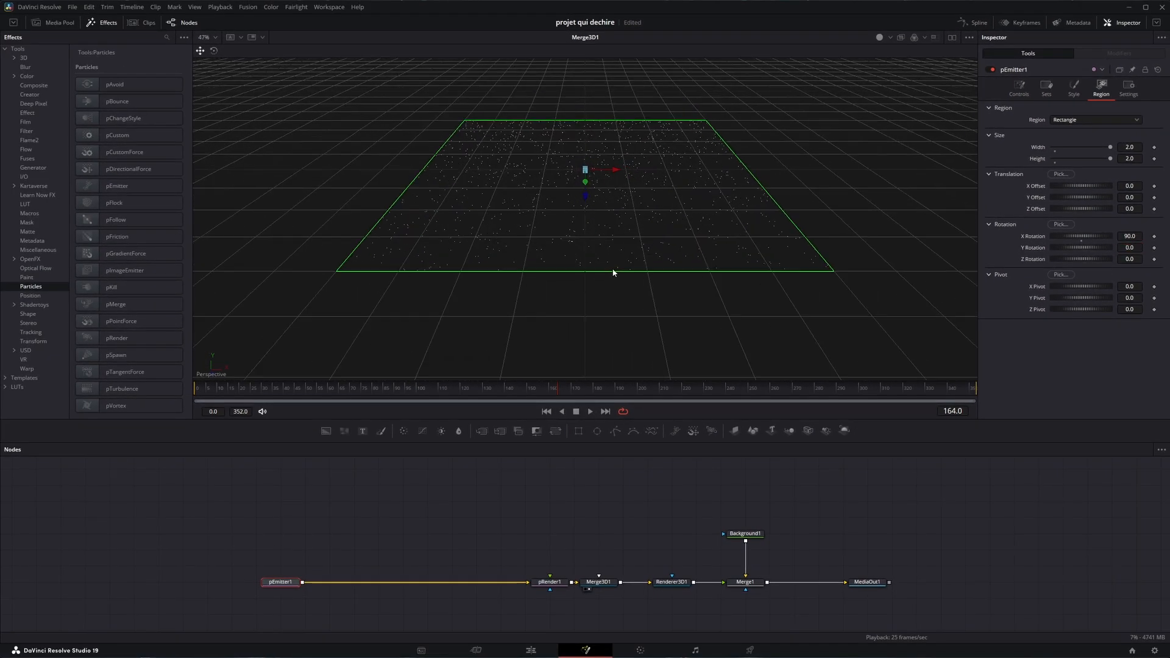
- Set the emitter's particle Number to 1 and scrub through the timeline to check the emission
{"action": "left_click_drag", "start_coordinate": [215, 393], "coordinate": [748, 391]}
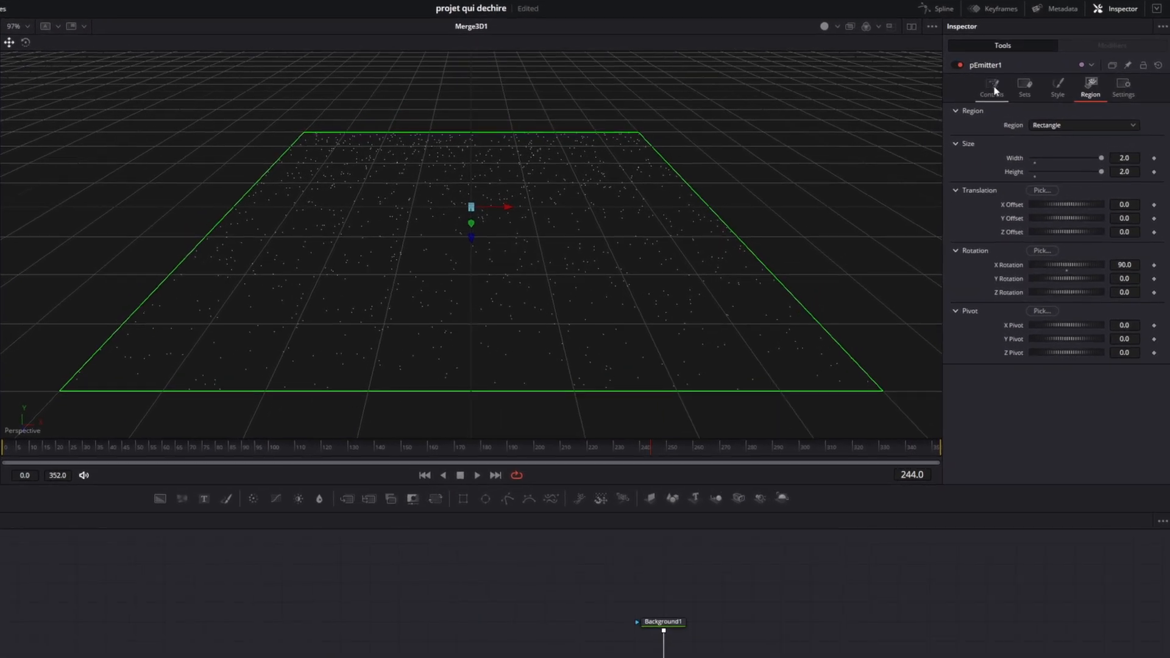
{"action": "left_click", "coordinate": [994, 90]}
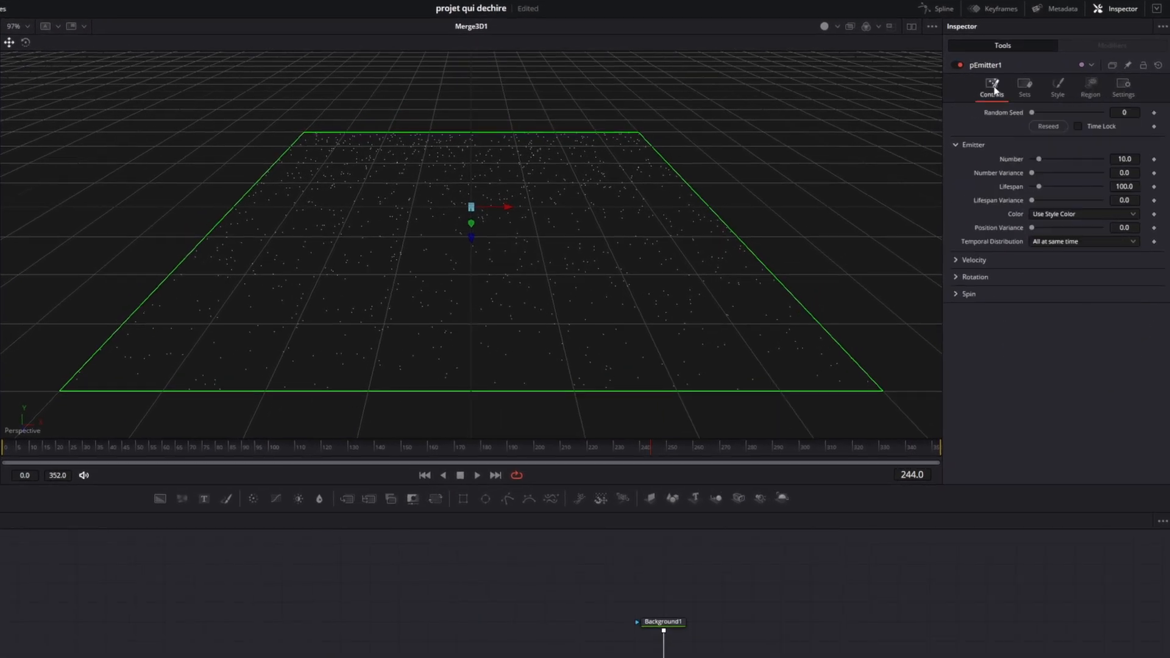
{"action": "double_click", "coordinate": [1129, 159]}
{"action": "type", "text": "1"}
{"action": "key", "text": "Tab"}
{"action": "left_click_drag", "start_coordinate": [12, 455], "coordinate": [719, 450]}
- Set the emitter's Lifespan to 3 and Lifespan Variance to 1.5, and scrub the timeline to check the particles
{"action": "left_click", "coordinate": [1131, 186]}
{"action": "type", "text": "3"}
{"action": "key", "text": "Tab"}
{"action": "type", "text": "1.5"}
{"action": "key", "text": "Tab"}
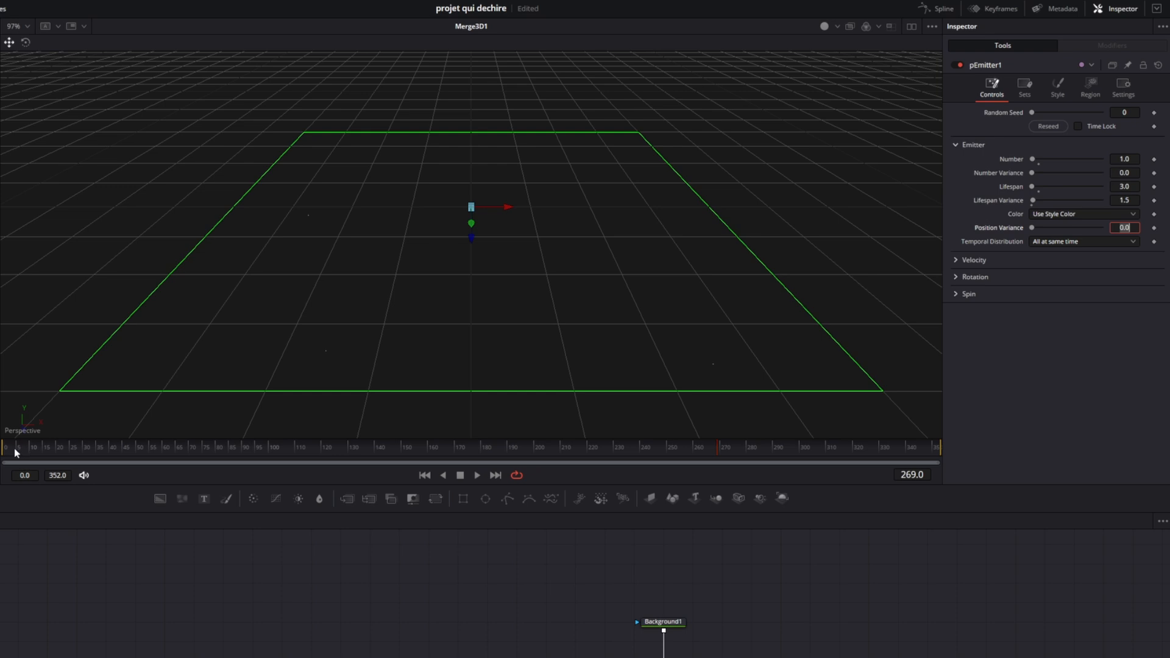
{"action": "left_click", "coordinate": [139, 461]}
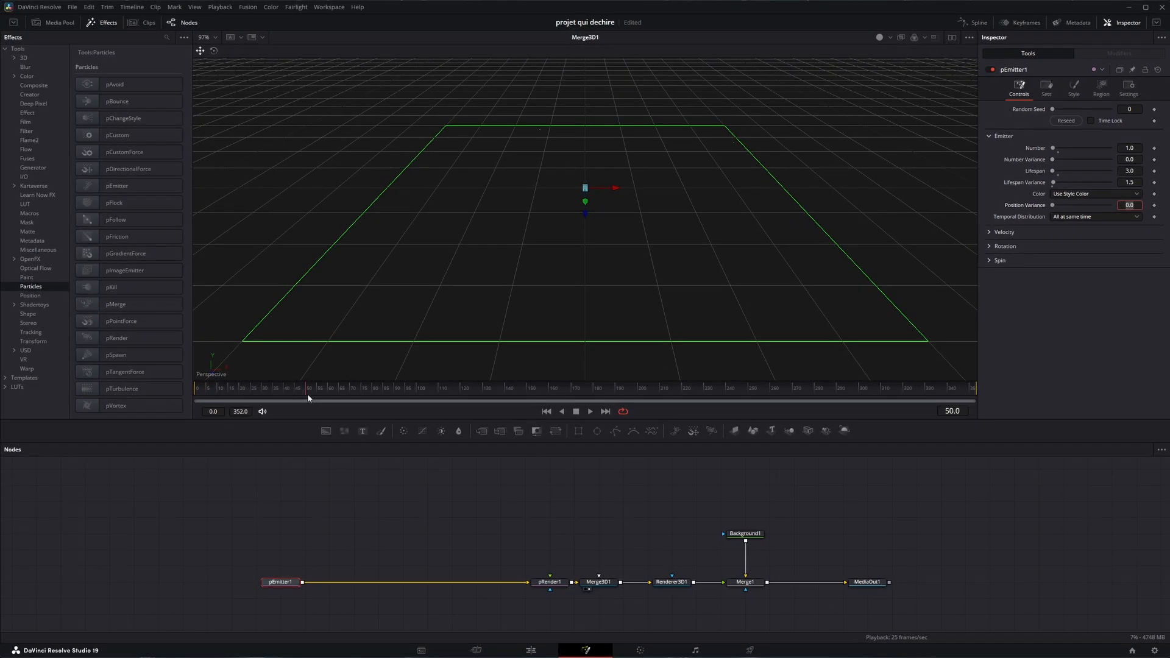
{"action": "left_click_drag", "start_coordinate": [308, 398], "coordinate": [564, 400]}
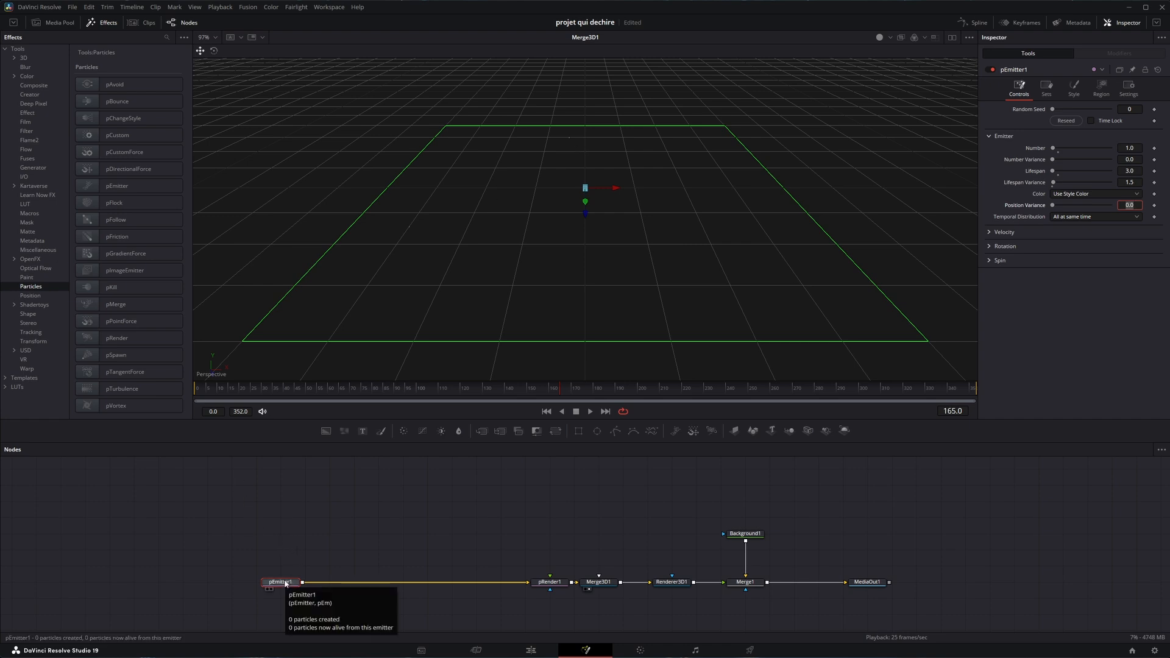
- Insert a pSpawn node between pEmitter1 and pRender1, slightly apart from the emitter
{"action": "key", "text": "shift+space"}
{"action": "type", "text": "psp"}
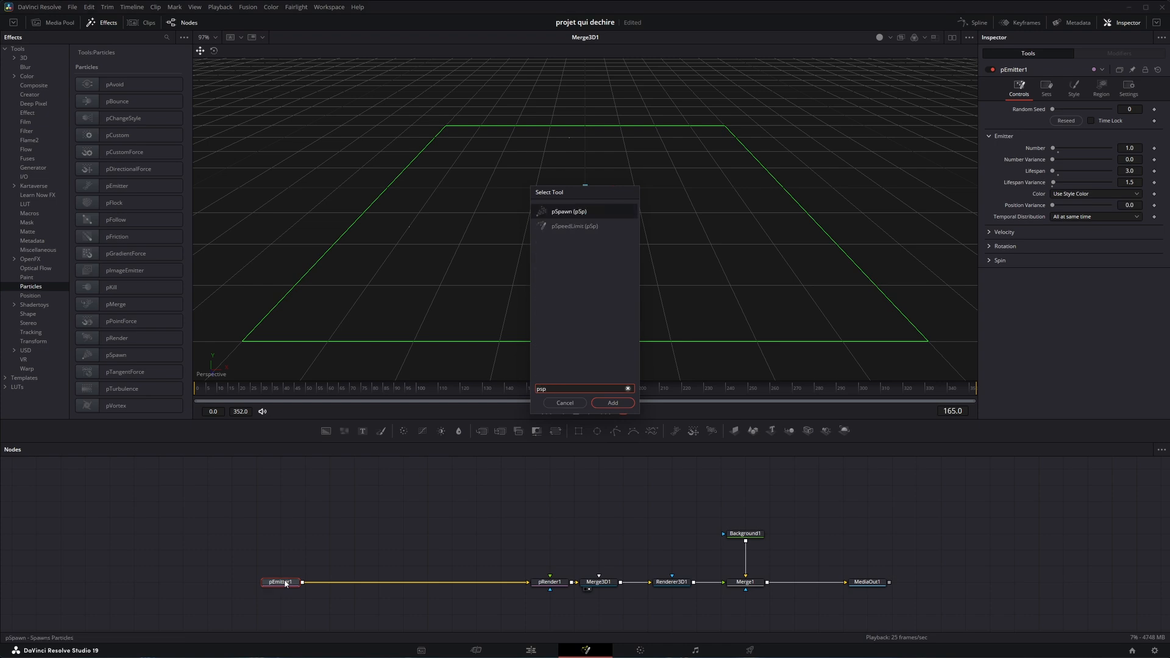
{"action": "key", "text": "Return"}
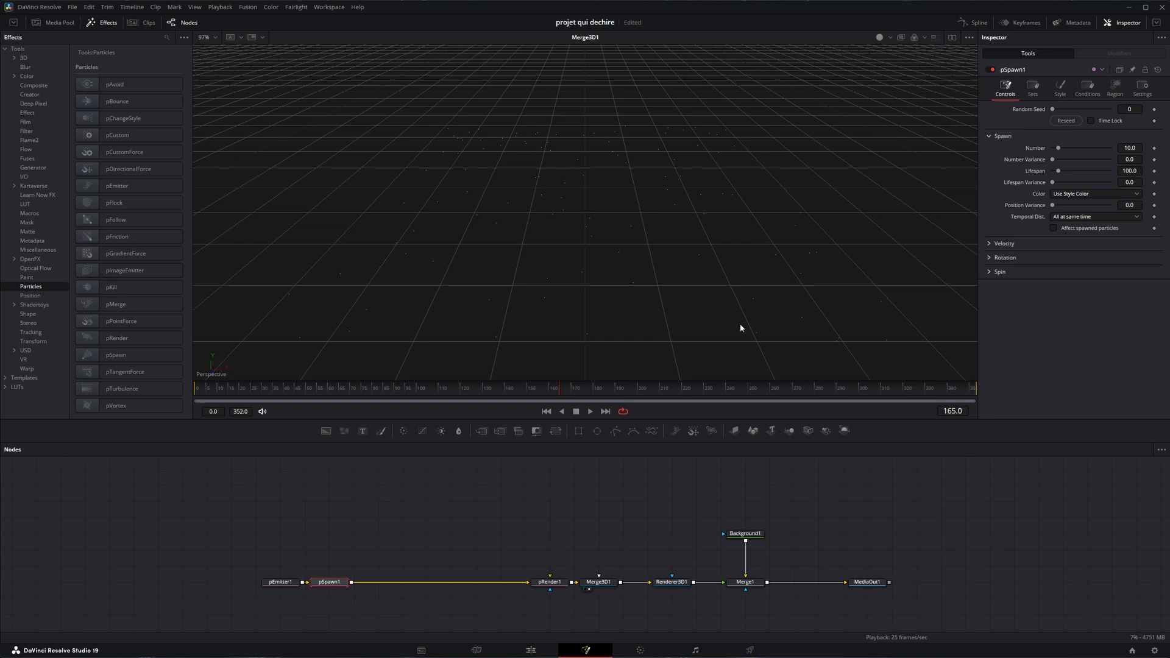
{"action": "left_click_drag", "start_coordinate": [332, 584], "coordinate": [357, 585]}
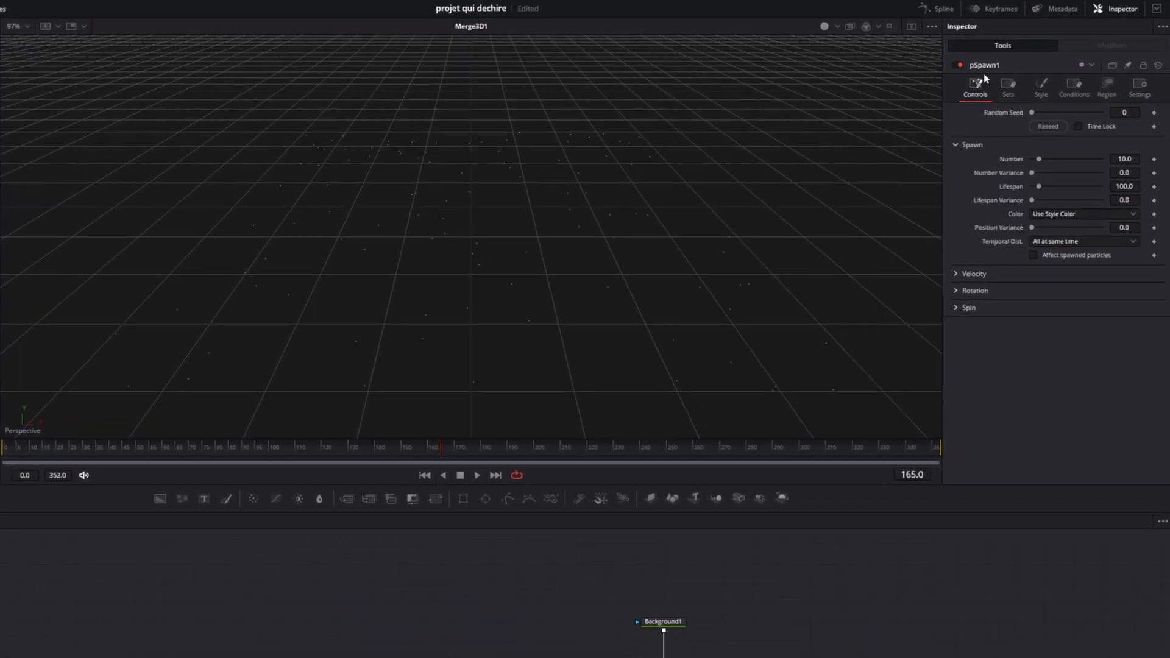
- Set the pSpawn Velocity to 0.5 and scrub the timeline to preview the motion
{"action": "left_click", "coordinate": [957, 273]}
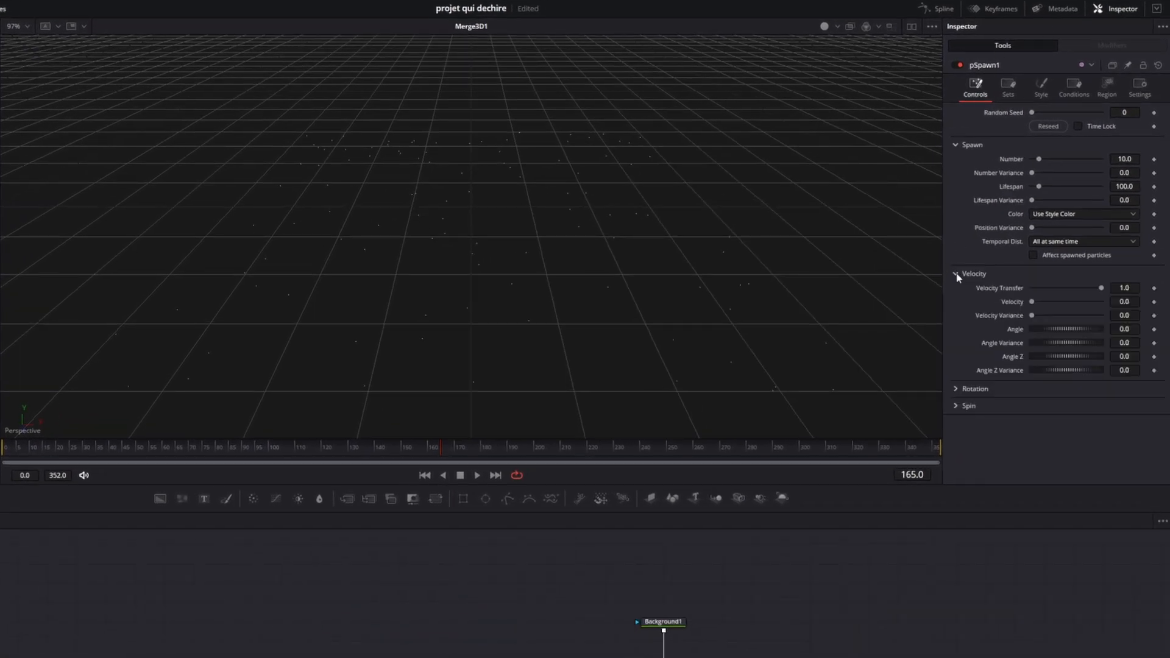
{"action": "left_click", "coordinate": [1130, 301]}
{"action": "type", "text": "0.5"}
{"action": "key", "text": "Tab"}
{"action": "left_click", "coordinate": [9, 451]}
{"action": "left_click_drag", "start_coordinate": [9, 451], "coordinate": [379, 448]}
- Set the pSpawn velocity Angle to 90 and scrub to frame 99 to preview the upward motion
{"action": "left_click_drag", "start_coordinate": [1050, 327], "coordinate": [1059, 331]}
{"action": "left_click", "coordinate": [1138, 331]}
{"action": "key", "text": "BackSpace"}
{"action": "key", "text": "BackSpace"}
{"action": "key", "text": "BackSpace"}
{"action": "key", "text": "BackSpace"}
{"action": "type", "text": "90"}
{"action": "key", "text": "Return"}
{"action": "left_click", "coordinate": [17, 451]}
{"action": "left_click_drag", "start_coordinate": [26, 449], "coordinate": [266, 448]}
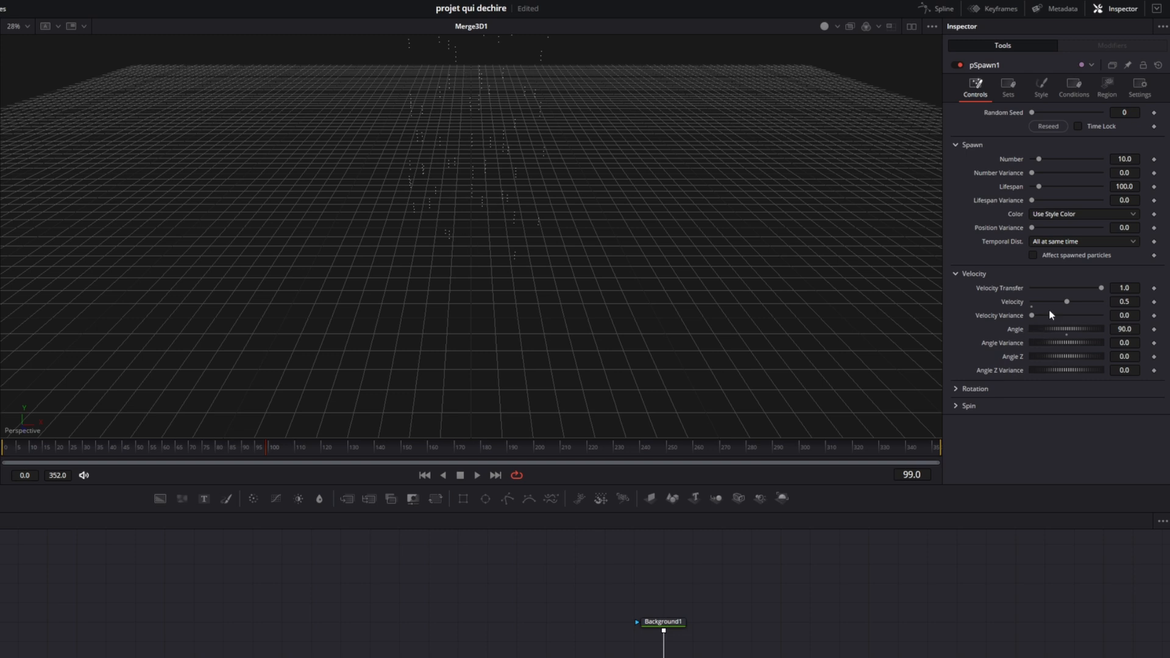
- Set the spawned particles' Angle Variance to 109.6 and Angle Z Variance to 112.2, and play back the result
{"action": "mouse_move", "coordinate": [1064, 343]}
{"action": "left_mouse_down"}
{"action": "mouse_move", "coordinate": [1053, 341]}
{"action": "mouse_move", "coordinate": [1069, 342]}
{"action": "left_mouse_up"}
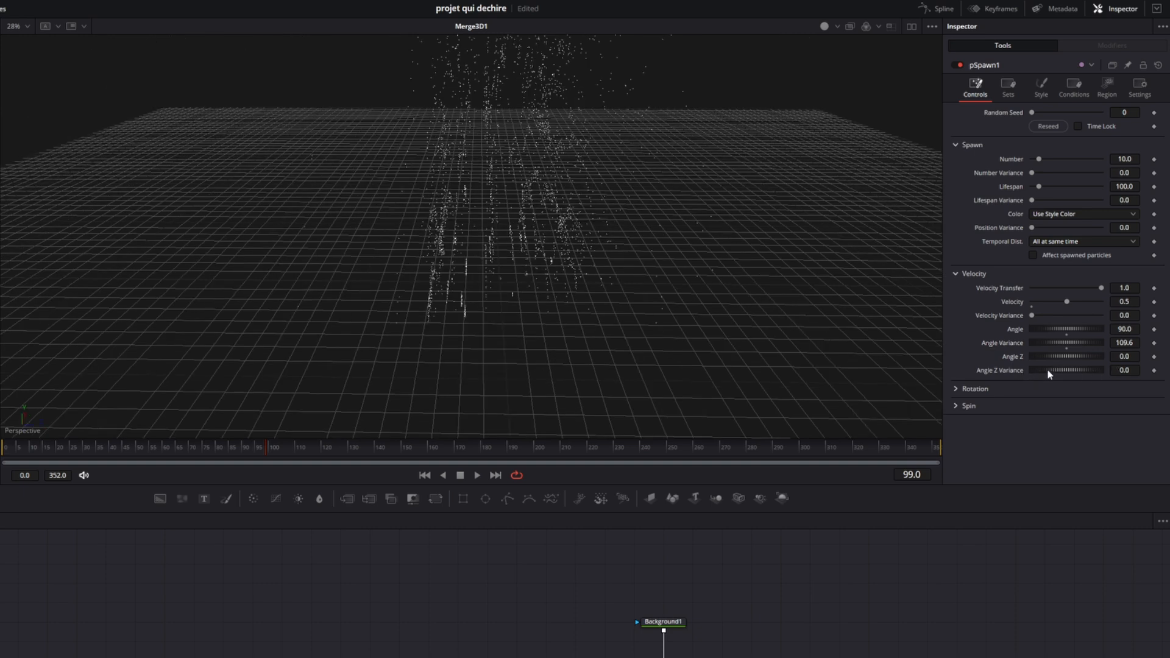
{"action": "left_click_drag", "start_coordinate": [1047, 368], "coordinate": [1069, 370]}
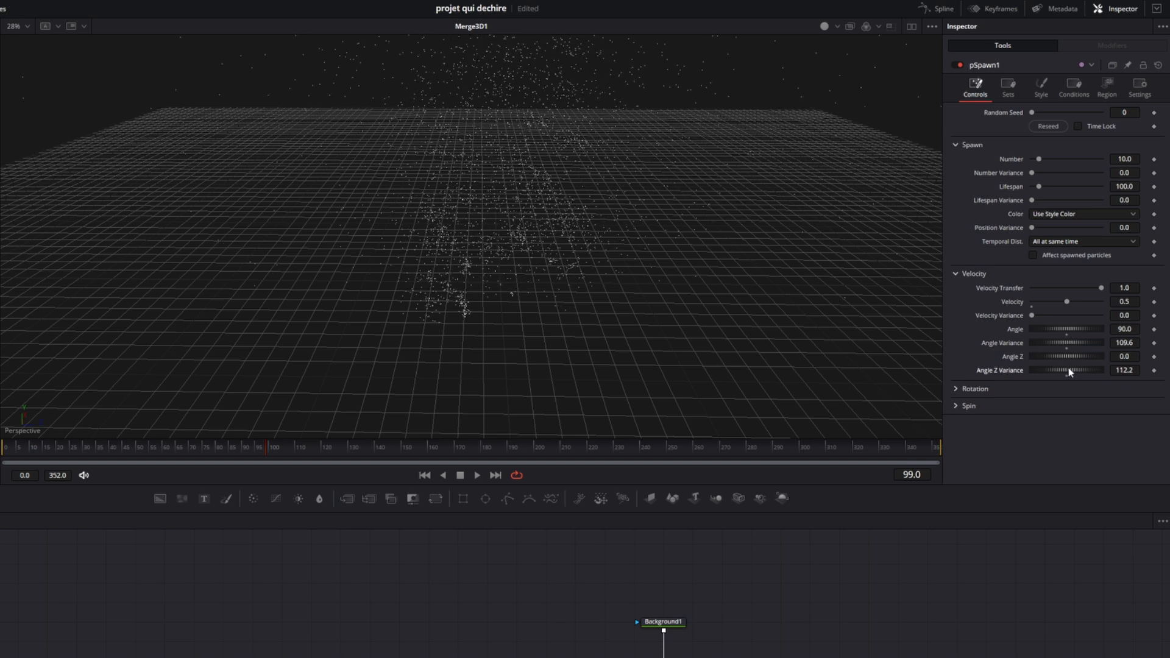
{"action": "left_click", "coordinate": [12, 449]}
{"action": "key", "text": "space"}
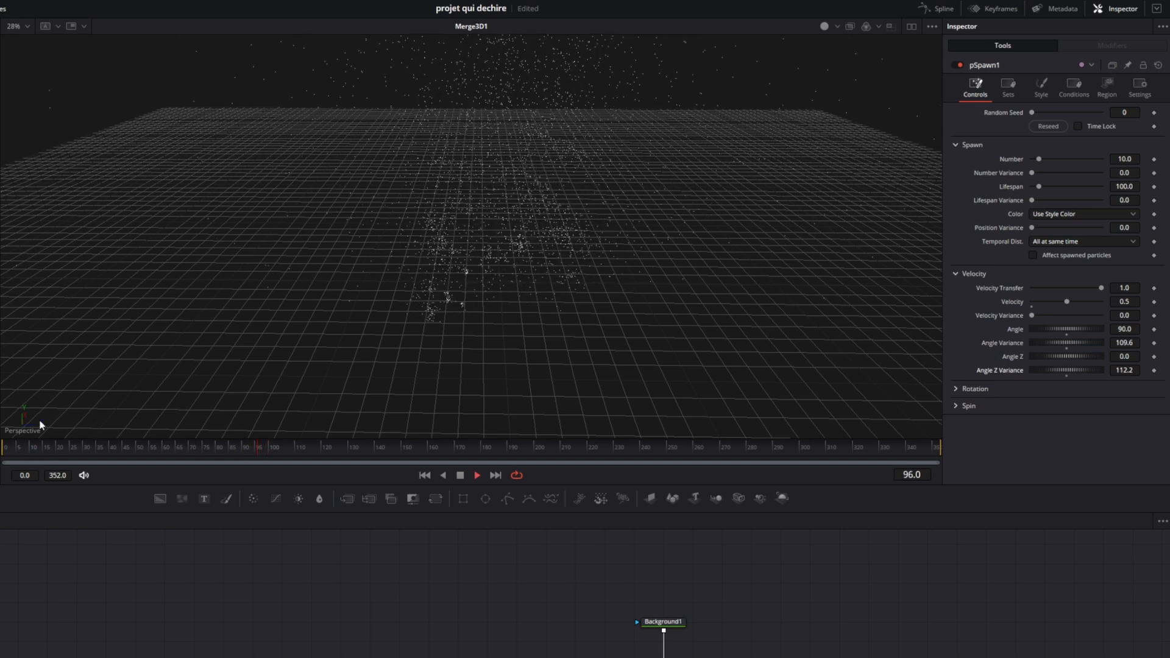
{"action": "key", "text": "space"}
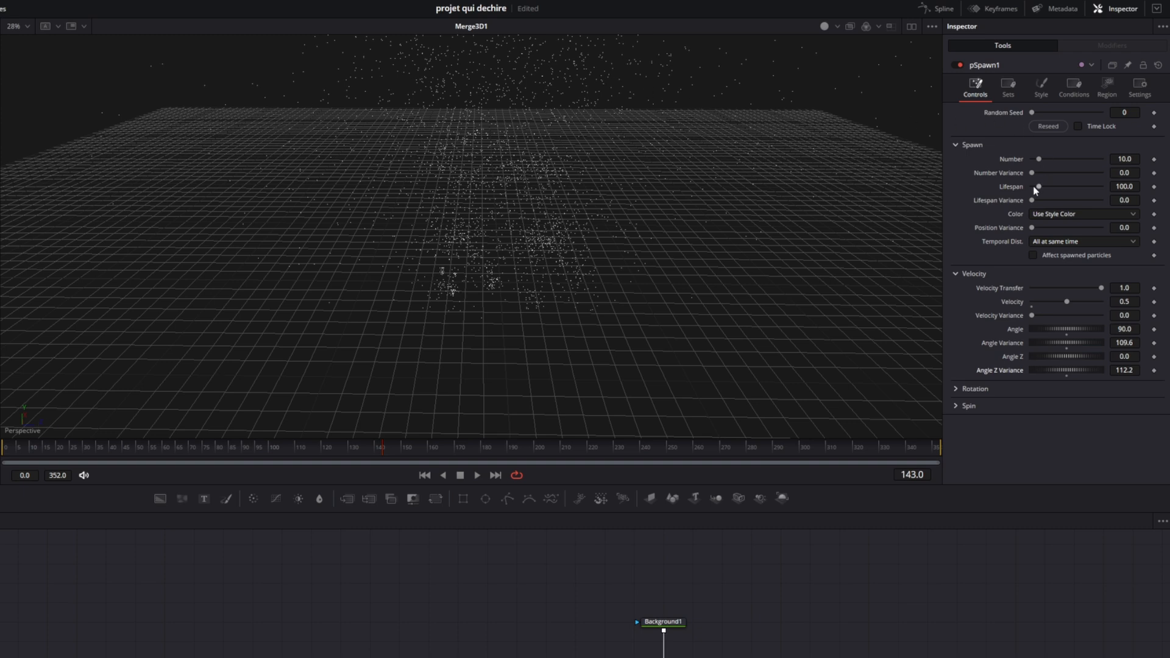
- Set the pSpawn Lifespan to 30 and Lifespan Variance to 15, scrubbing the timeline to check the particles
{"action": "left_click", "coordinate": [1131, 186]}
{"action": "type", "text": "30"}
{"action": "key", "text": "Tab"}
{"action": "left_click", "coordinate": [50, 452]}
{"action": "left_click_drag", "start_coordinate": [50, 454], "coordinate": [195, 456]}
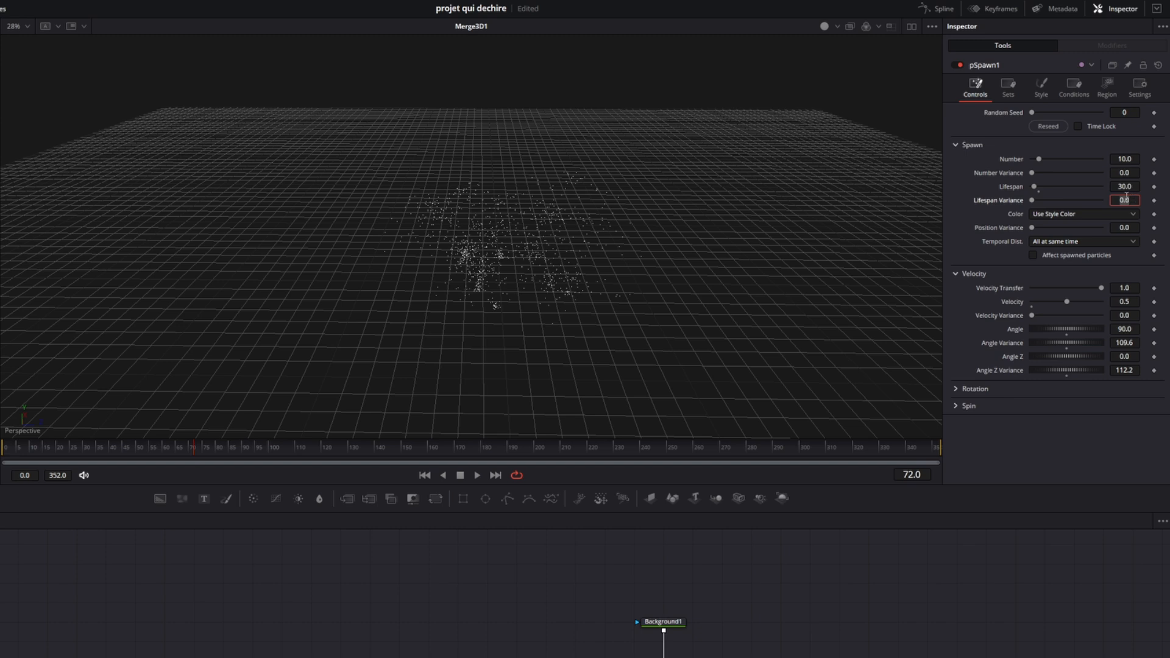
{"action": "type", "text": "15"}
{"action": "key", "text": "Tab"}
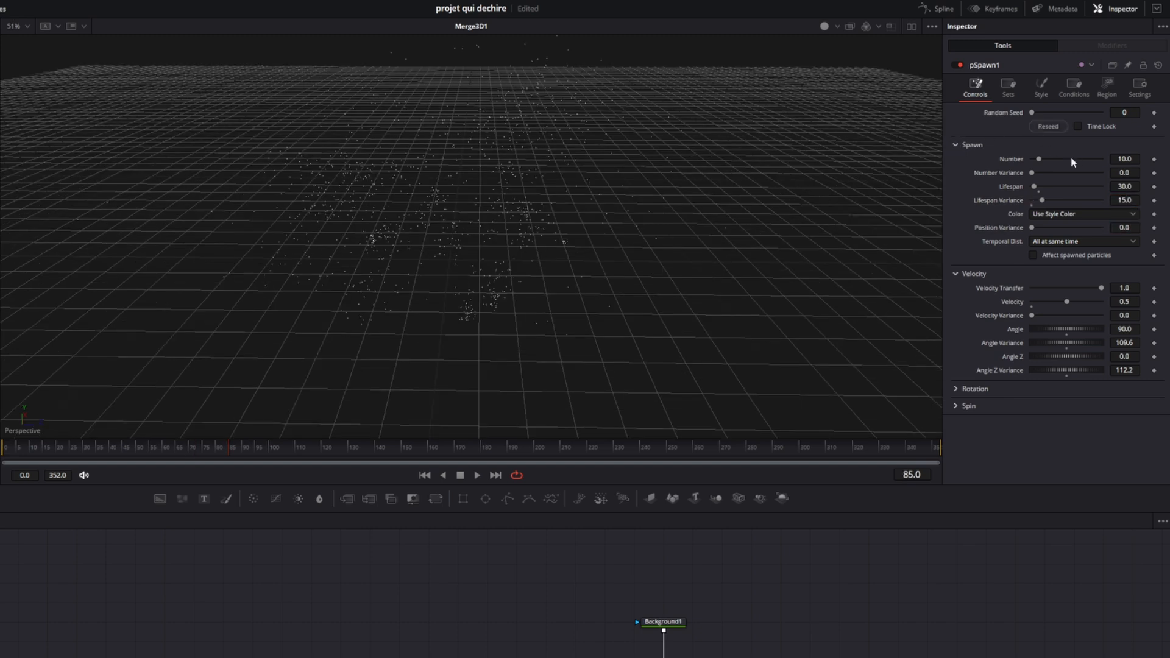
- Set the pSpawn Number to 50 and play back the particles from near the start of the timeline
{"action": "left_click", "coordinate": [1136, 158]}
{"action": "type", "text": "50"}
{"action": "key", "text": "Tab"}
{"action": "left_click", "coordinate": [12, 447]}
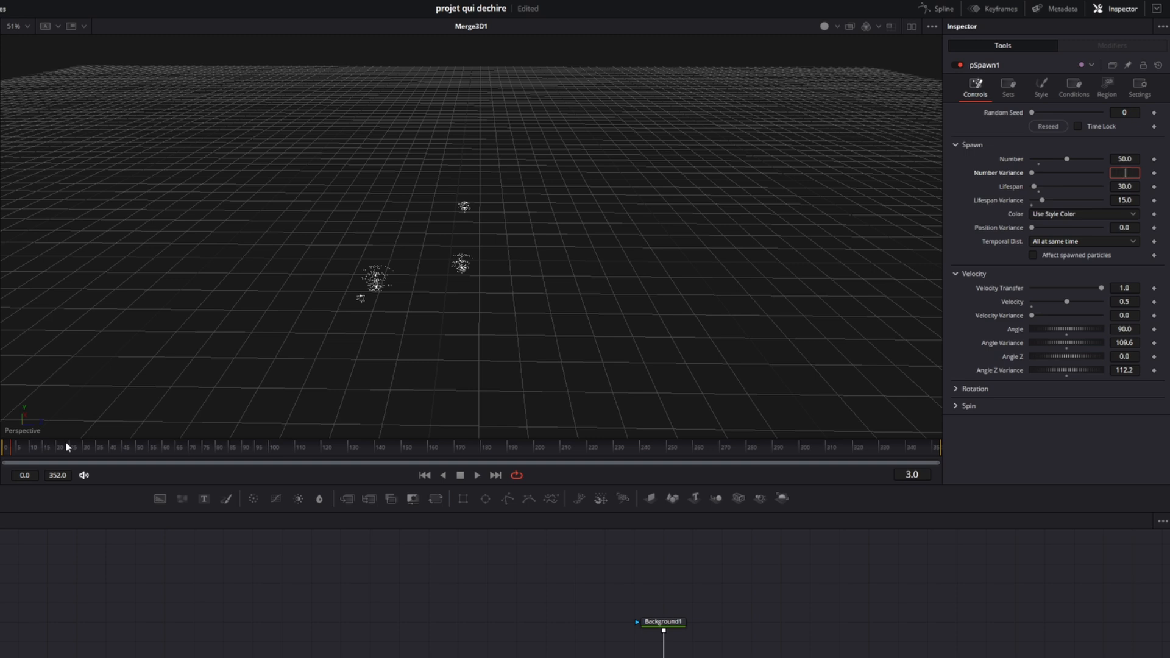
{"action": "key", "text": "space"}
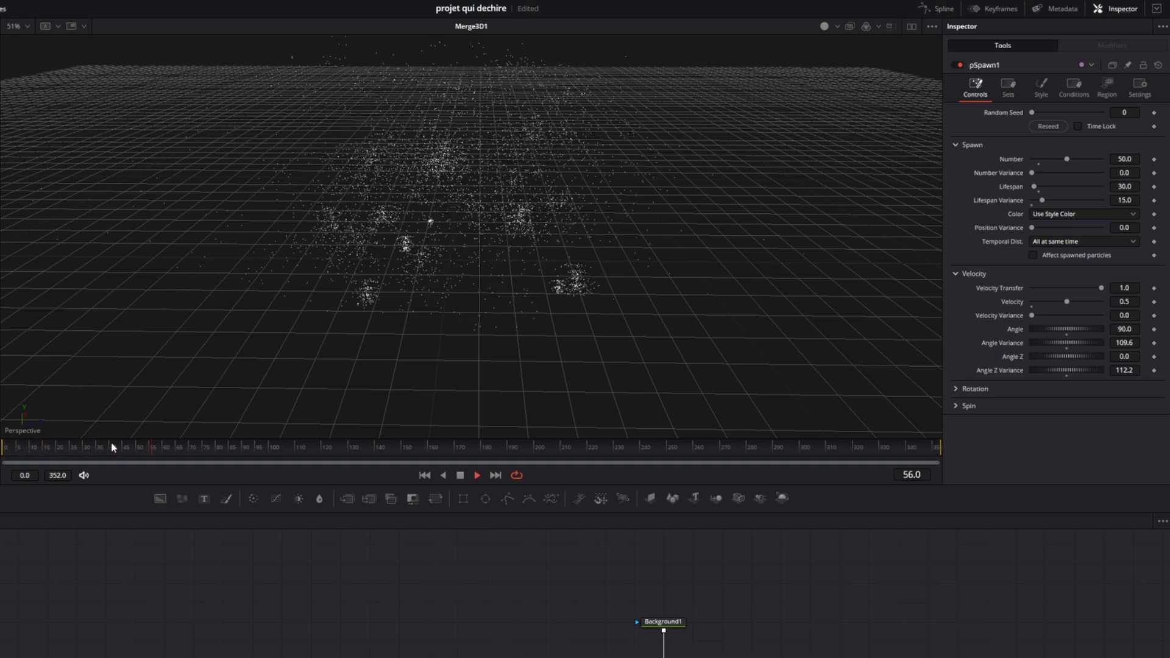
{"action": "key", "text": "space"}
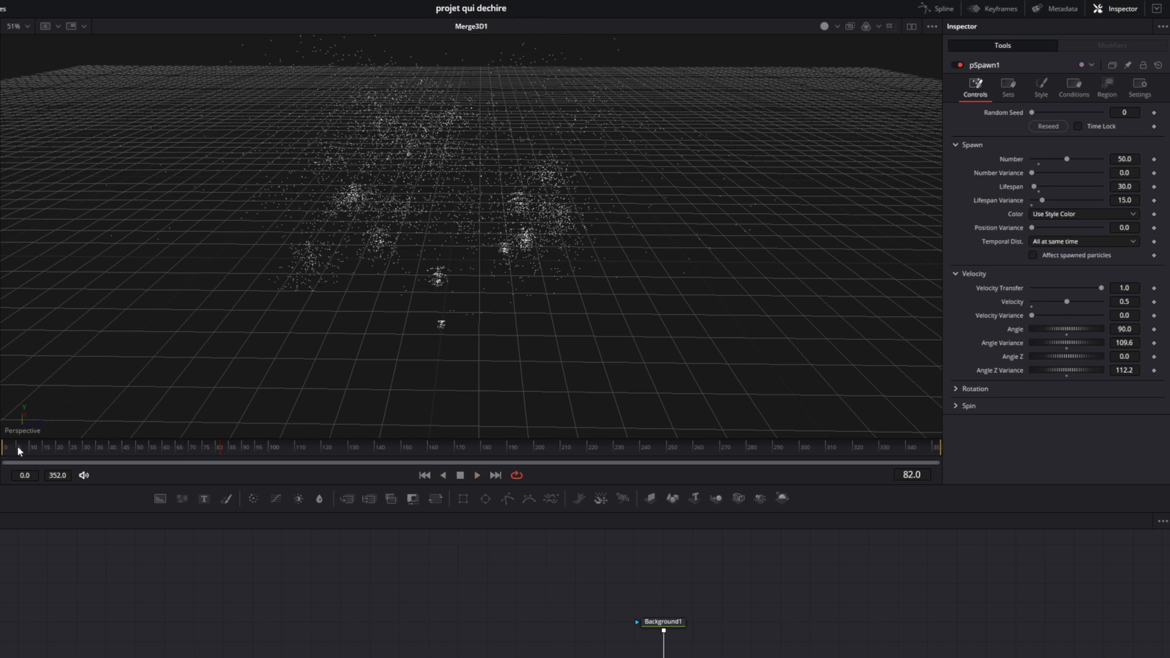
{"action": "left_click", "coordinate": [19, 449]}
{"action": "key", "text": "space"}
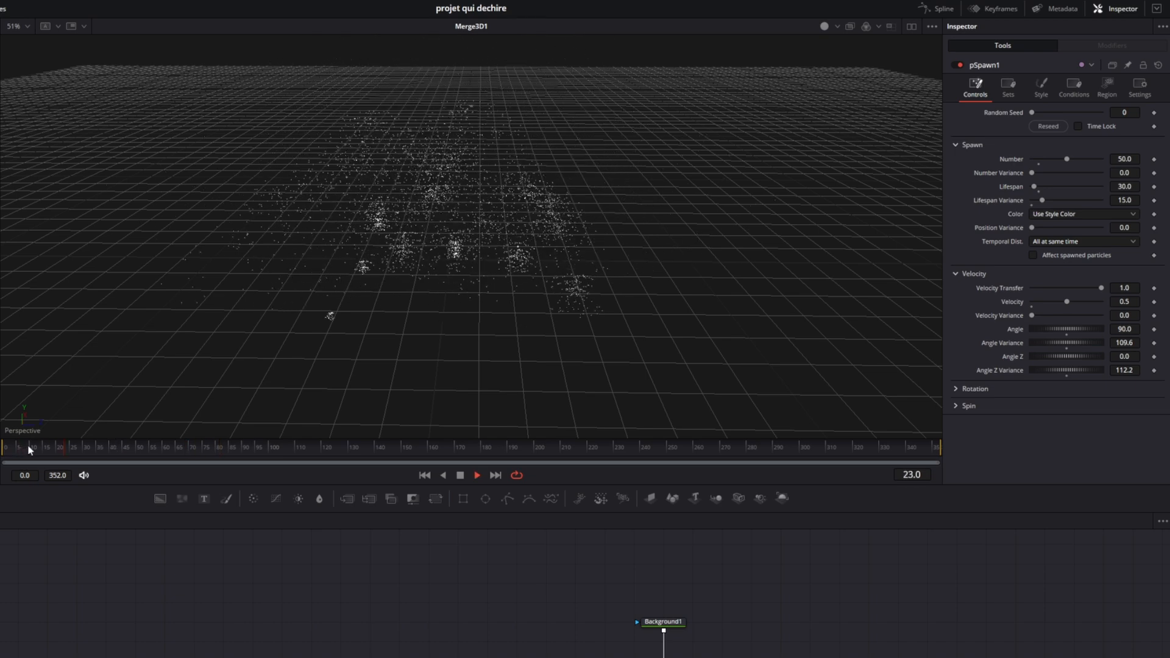
{"action": "key", "text": "space"}
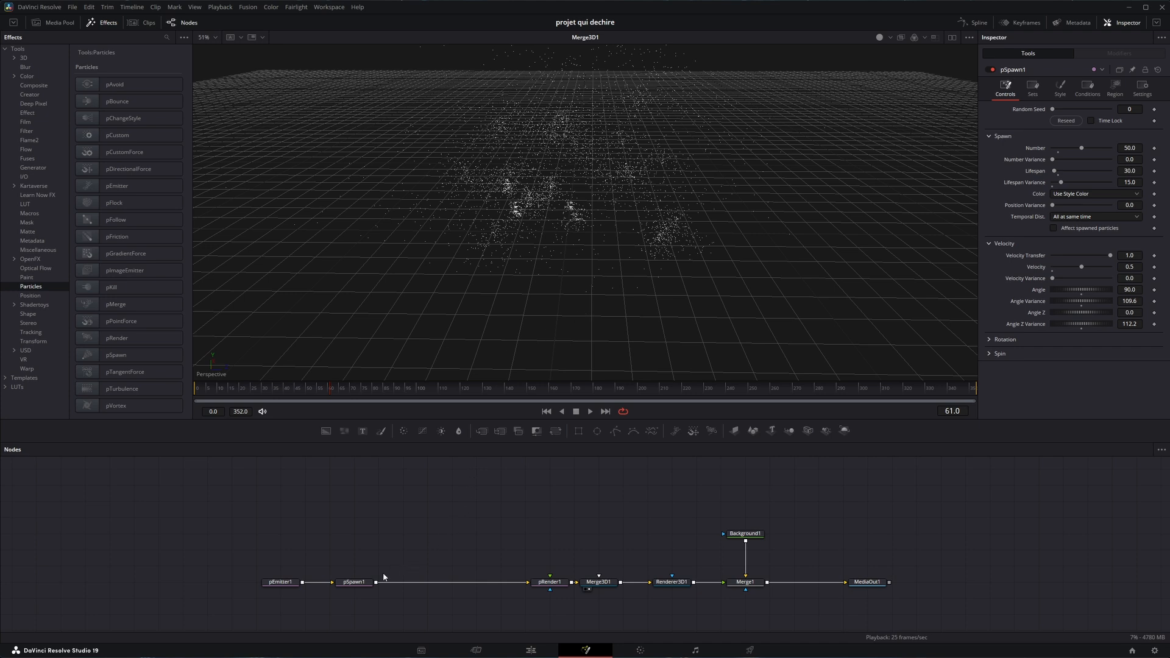
- Add a pDirectionalForce node after pSpawn and scrub the timeline to frame 91 to check the particles
{"action": "left_click", "coordinate": [361, 584]}
{"action": "key", "text": "shift+space"}
{"action": "type", "text": "psp"}
{"action": "key", "text": "BackSpace"}
{"action": "key", "text": "BackSpace"}
{"action": "type", "text": "di"}
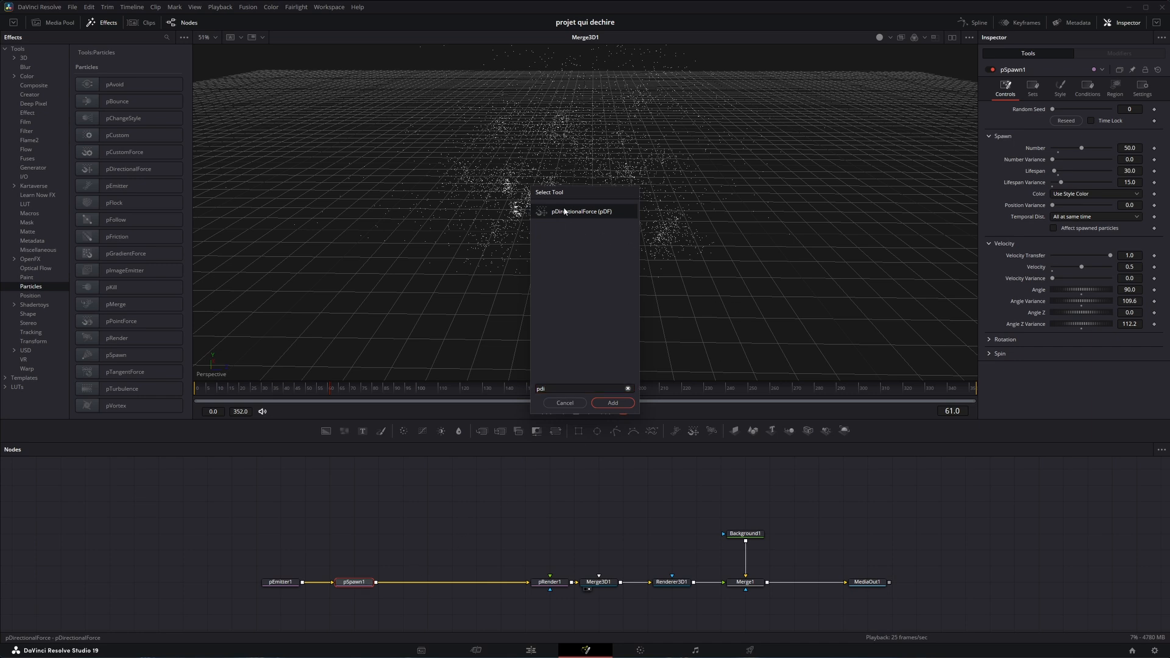
{"action": "left_click", "coordinate": [613, 403]}
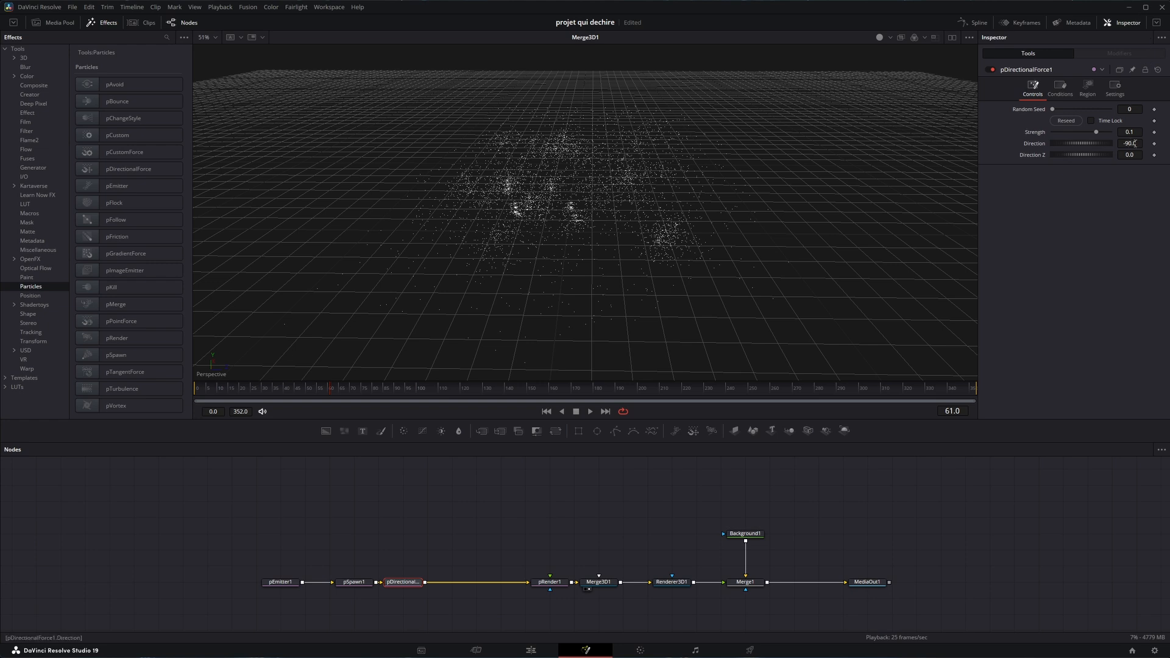
{"action": "left_click_drag", "start_coordinate": [616, 334], "coordinate": [634, 295]}
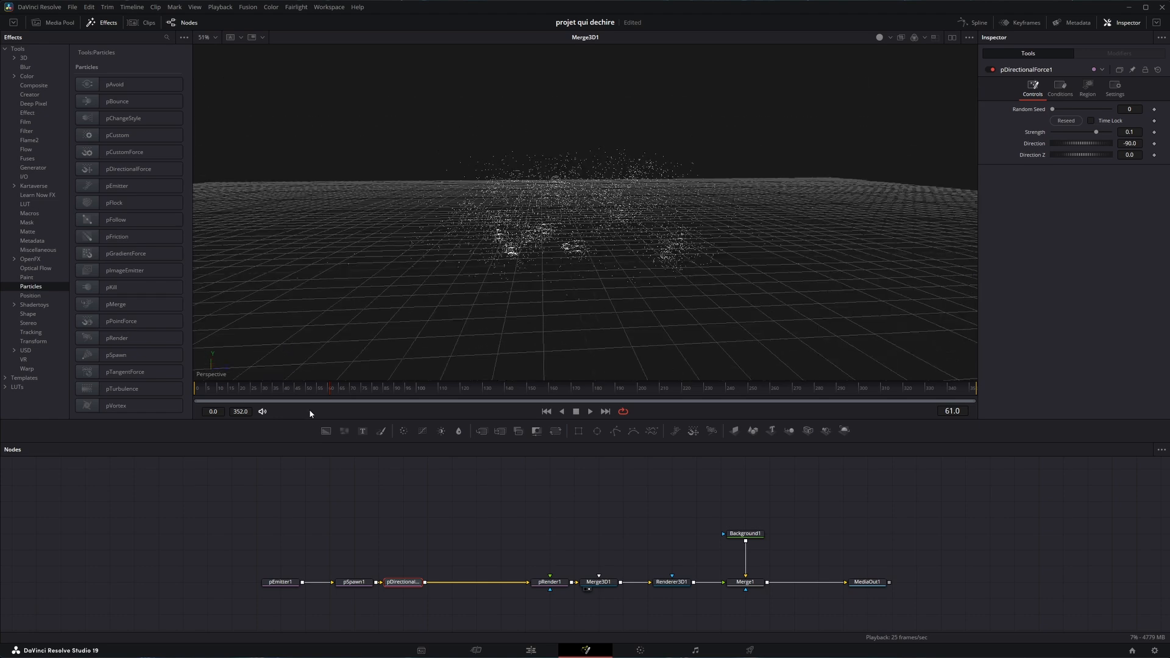
{"action": "left_click_drag", "start_coordinate": [202, 398], "coordinate": [397, 391]}
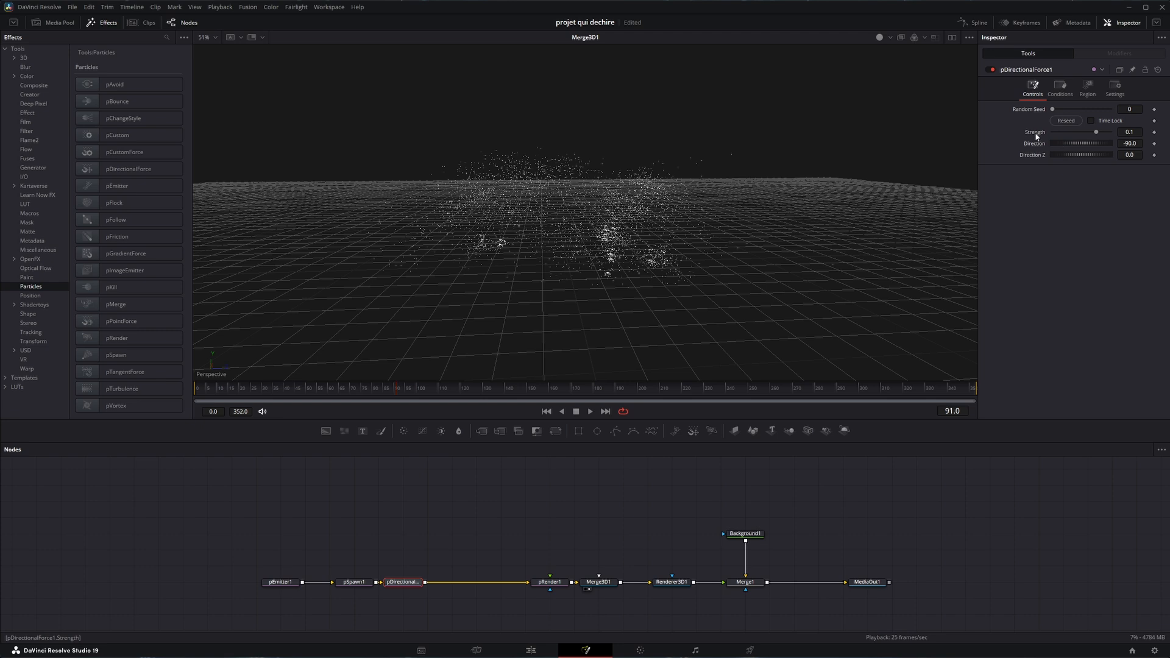
- Set the directional force's Strength to 0.4 and play back the particle motion
{"action": "left_click_drag", "start_coordinate": [1097, 131], "coordinate": [1115, 134]}
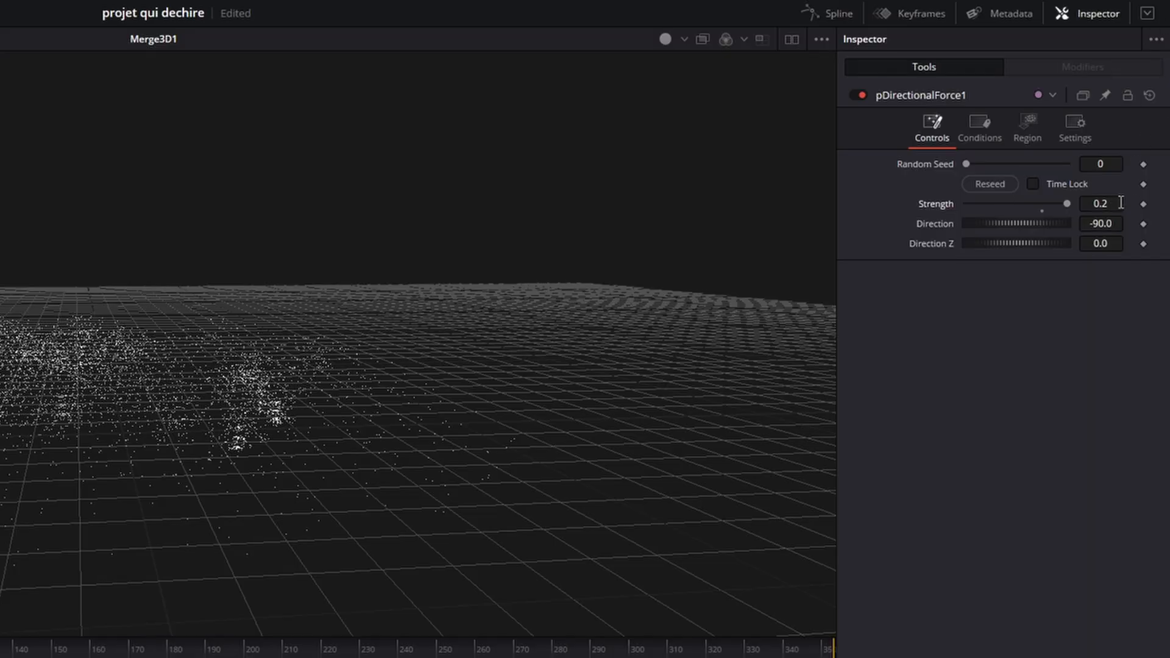
{"action": "left_click", "coordinate": [1135, 132]}
{"action": "double_click", "coordinate": [1116, 203]}
{"action": "type", "text": "0.4"}
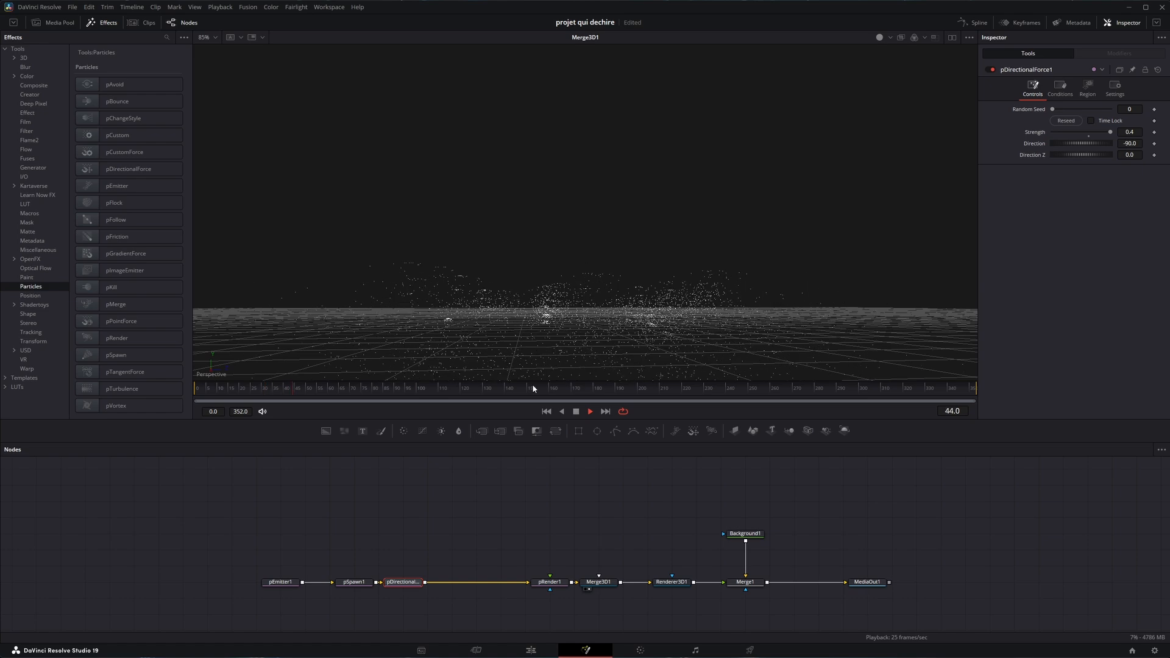
{"action": "key", "text": "space"}
{"action": "left_click_drag", "start_coordinate": [595, 327], "coordinate": [639, 285]}
{"action": "left_click_drag", "start_coordinate": [627, 327], "coordinate": [564, 370]}
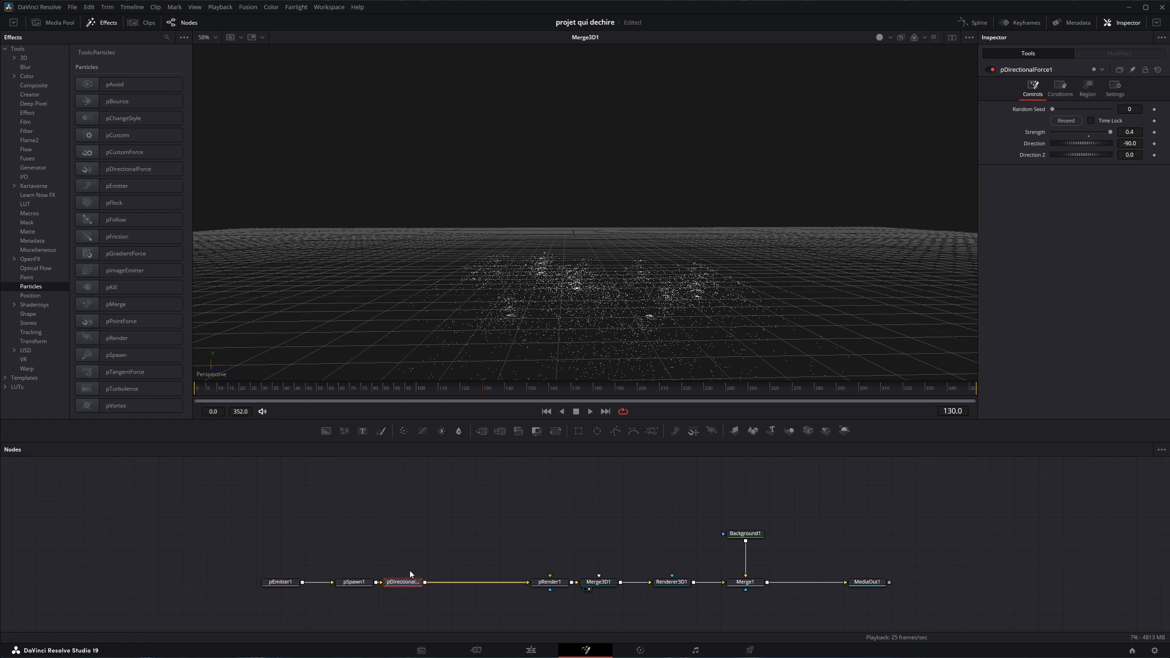
- Add a pBounce node after the directional force and set its Region to Rectangle
{"action": "key", "text": "shift+space"}
{"action": "type", "text": "pb"}
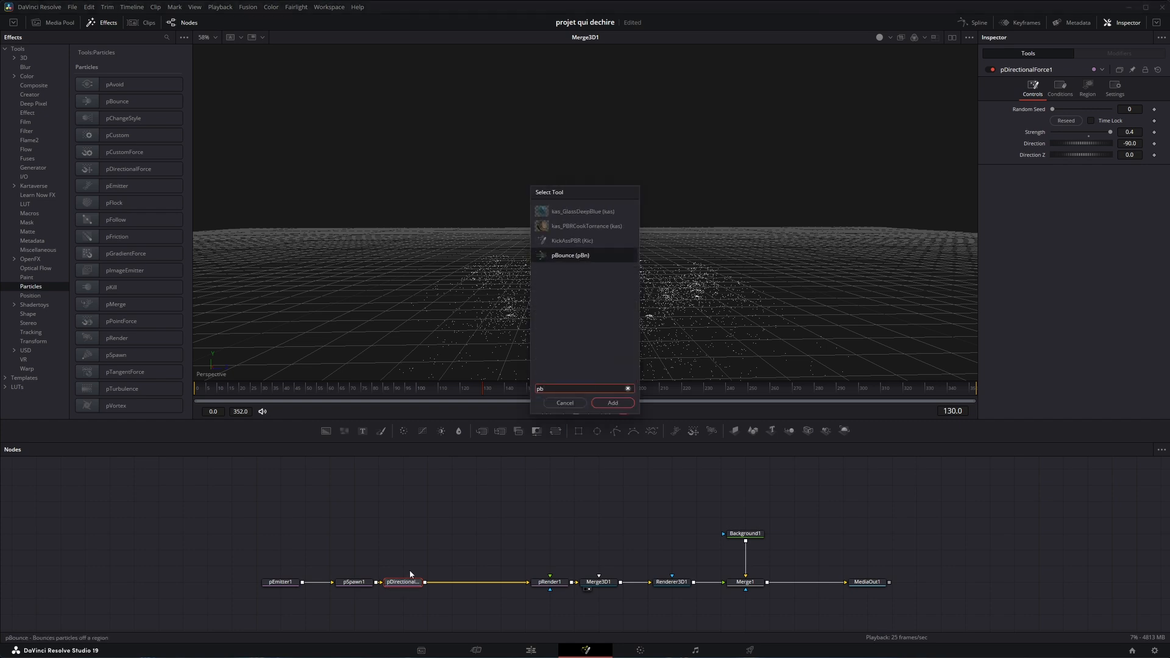
{"action": "key", "text": "Return"}
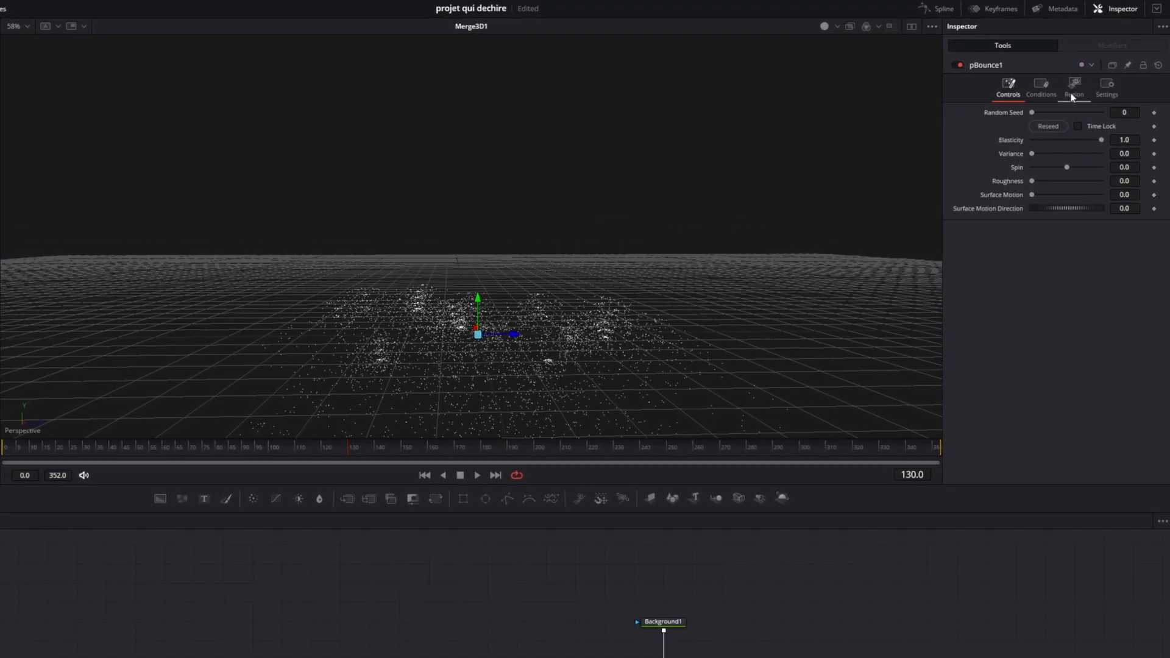
{"action": "left_click", "coordinate": [1074, 92]}
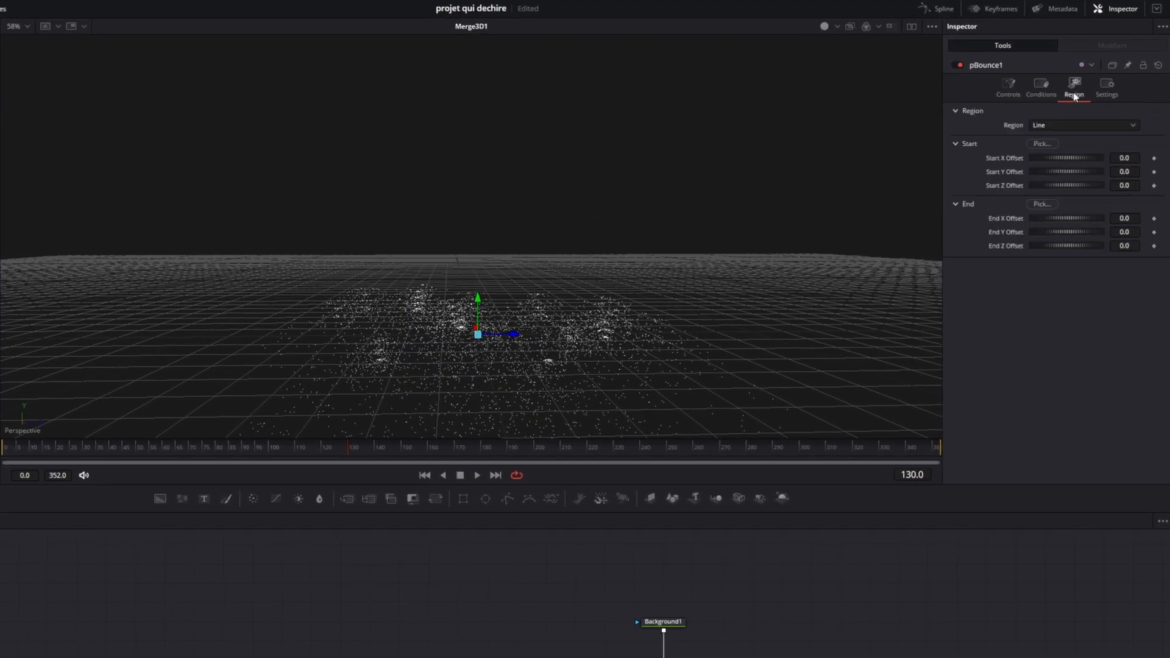
{"action": "left_click", "coordinate": [1062, 125]}
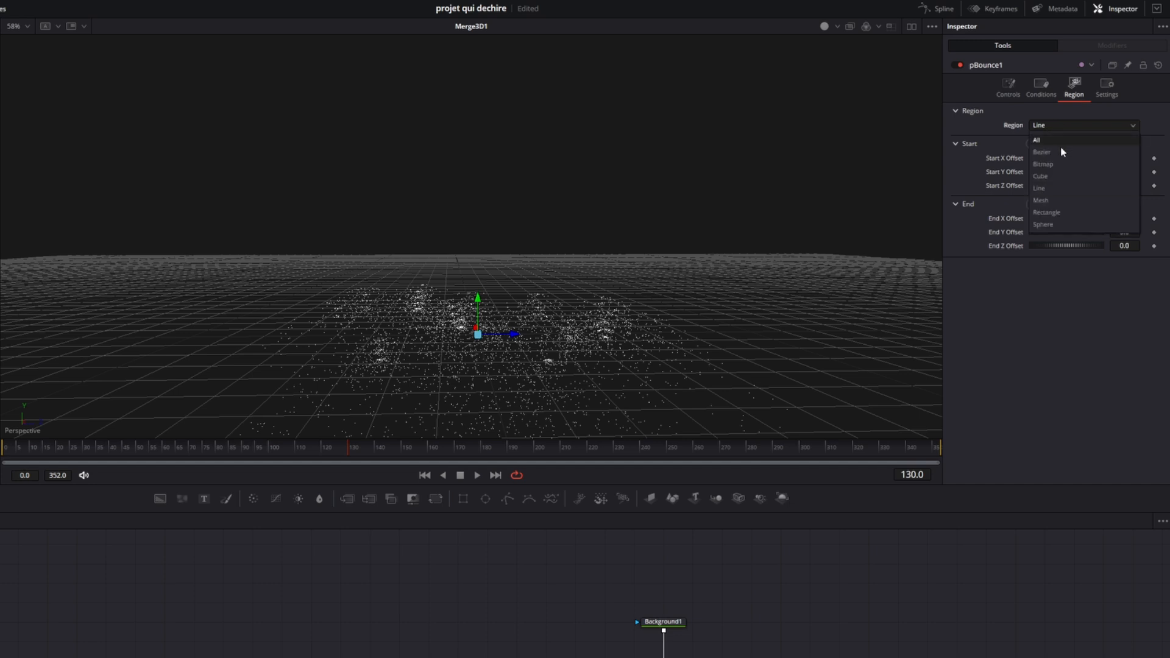
{"action": "left_click", "coordinate": [1067, 214]}
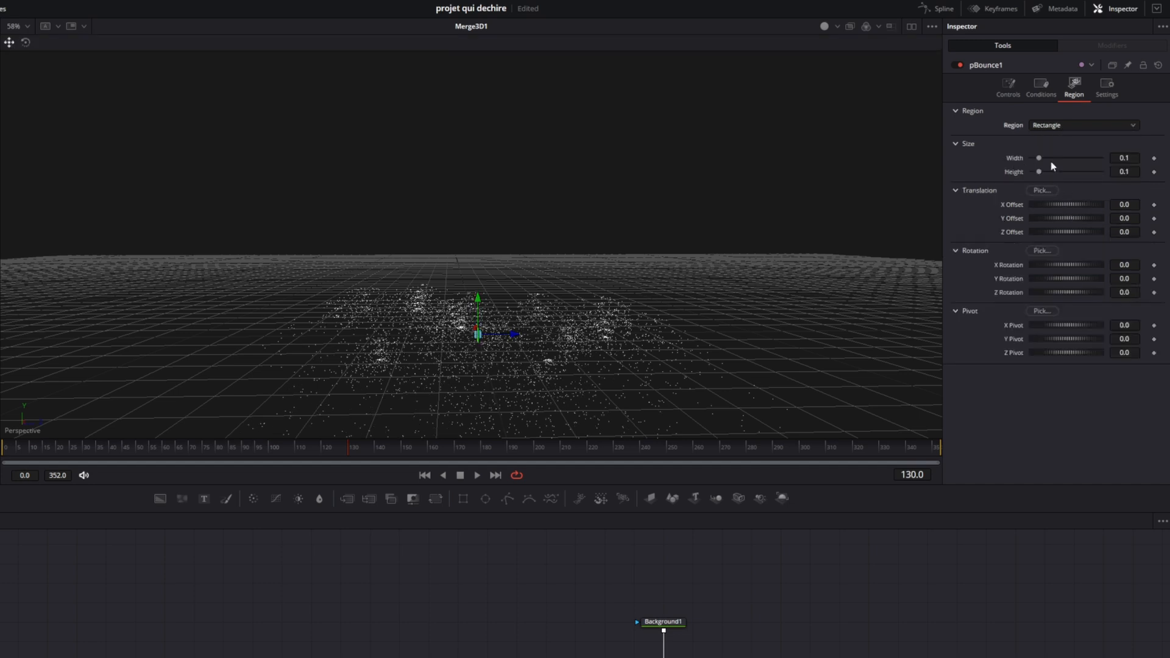
- Set the pBounce rectangle's Width and Height to 8
{"action": "left_click", "coordinate": [1120, 160]}
{"action": "type", "text": "8"}
{"action": "key", "text": "Tab"}
{"action": "type", "text": "8"}
{"action": "key", "text": "Return"}
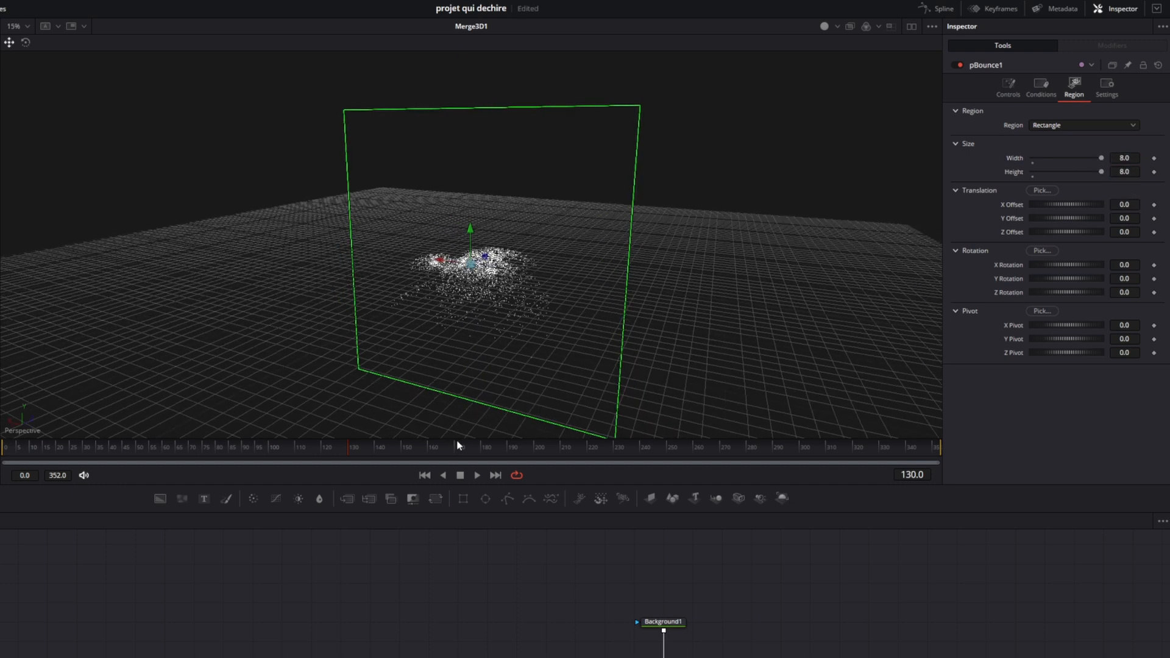
{"action": "left_click_drag", "start_coordinate": [457, 437], "coordinate": [519, 438]}
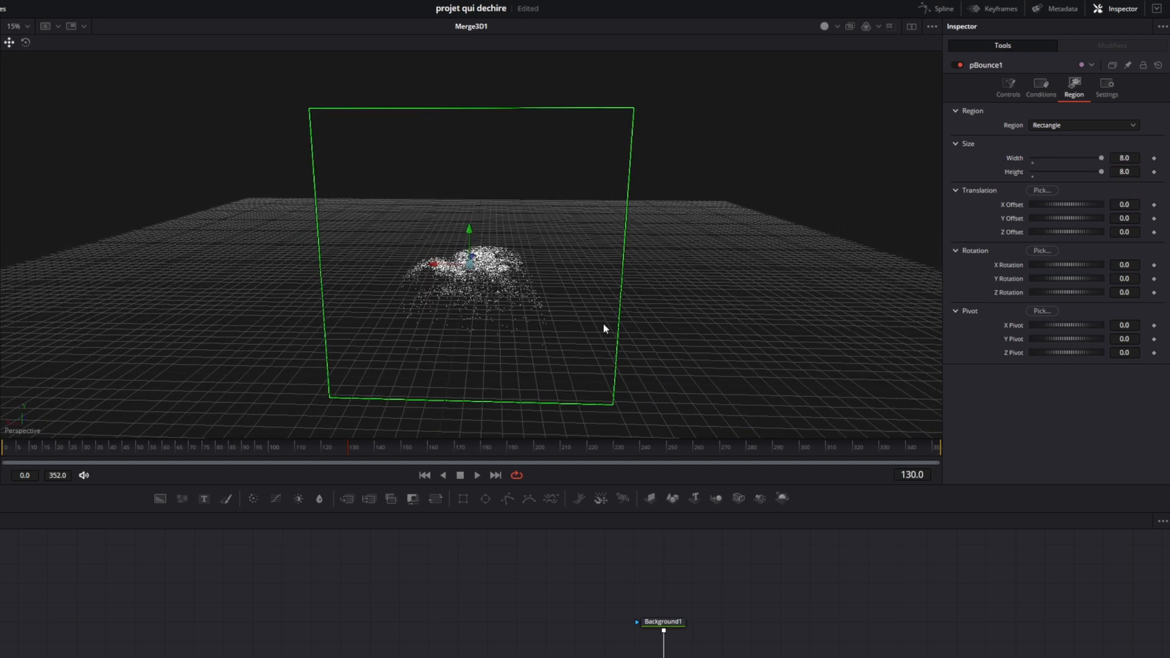
- Lay the pBounce rectangle flat with an X Rotation of 90 and scrub the timeline to frame 171
{"action": "left_click", "coordinate": [1124, 265]}
{"action": "type", "text": "90"}
{"action": "key", "text": "Return"}
{"action": "left_click_drag", "start_coordinate": [451, 305], "coordinate": [525, 308]}
{"action": "left_click_drag", "start_coordinate": [15, 448], "coordinate": [459, 448]}
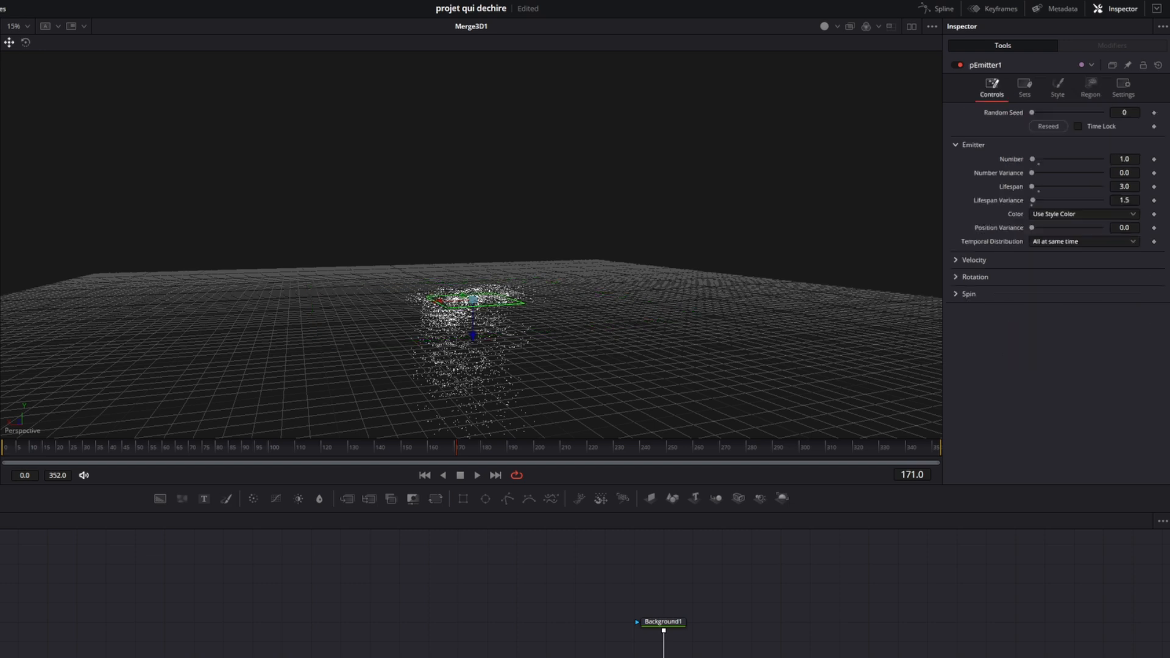
- Set the pEmitter region's Y Offset to 0.001 and play back the bounce from frame 0
{"action": "left_click", "coordinate": [1090, 86]}
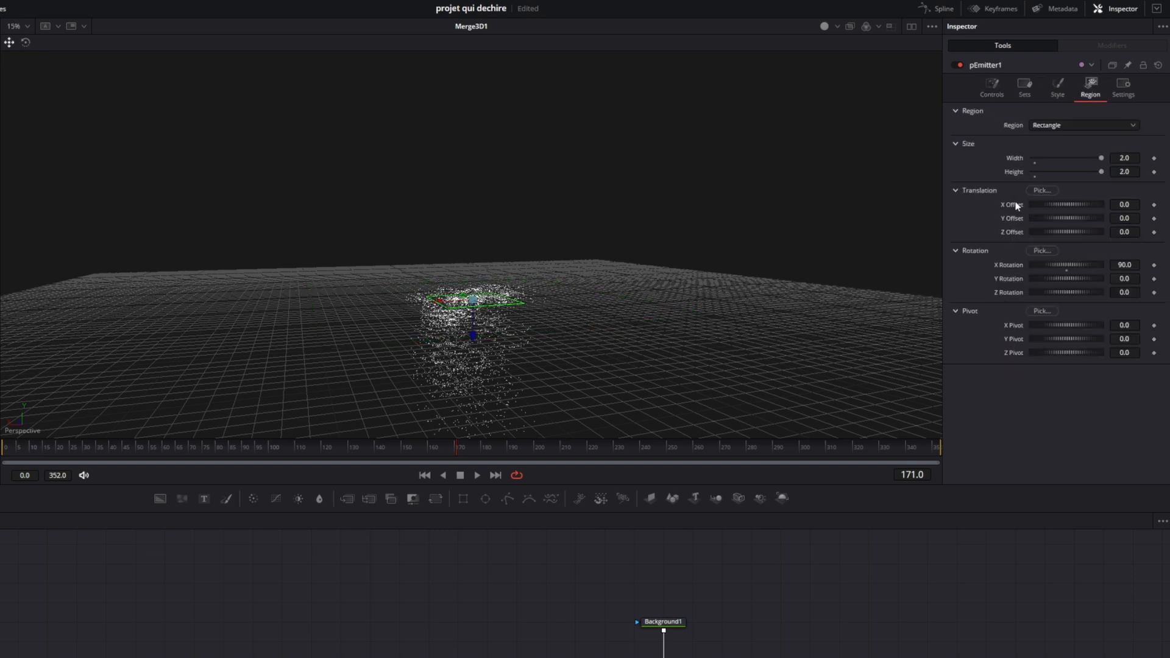
{"action": "left_click", "coordinate": [1134, 217]}
{"action": "type", "text": "01"}
{"action": "key", "text": "Tab"}
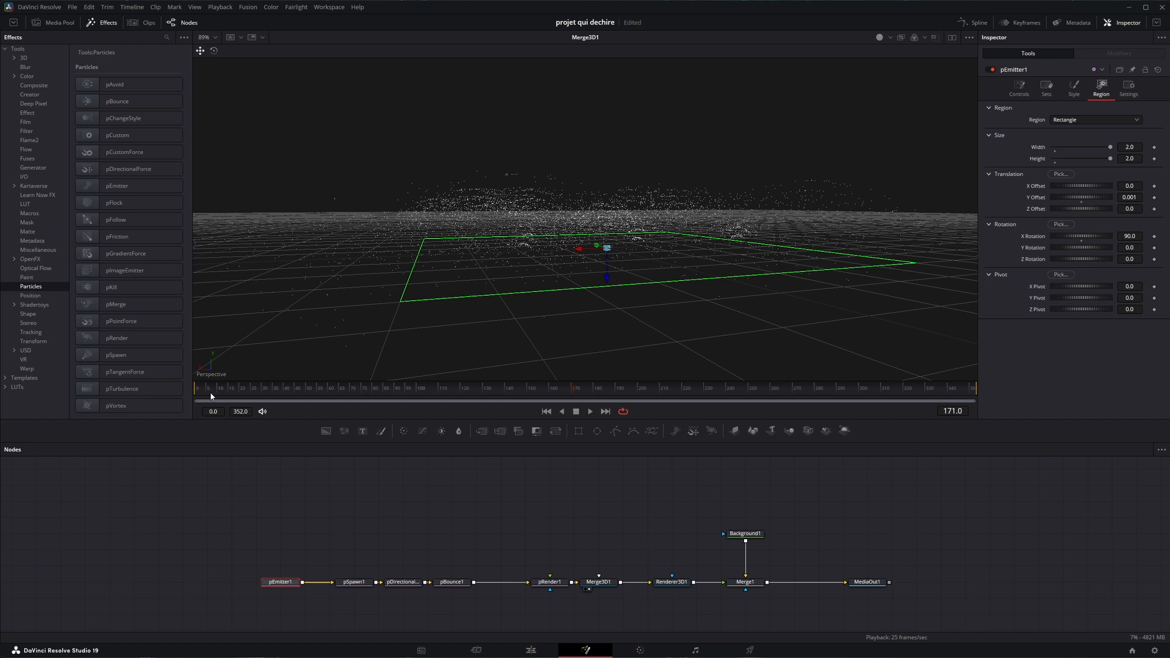
{"action": "left_click_drag", "start_coordinate": [211, 391], "coordinate": [194, 391]}
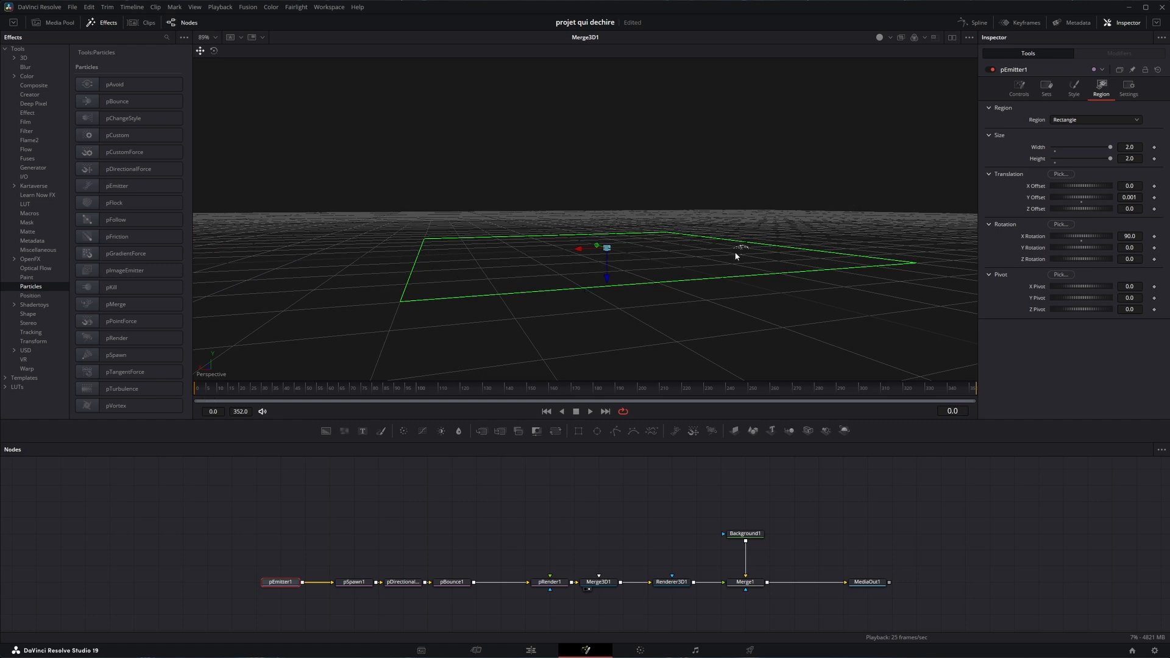
{"action": "key", "text": "space"}
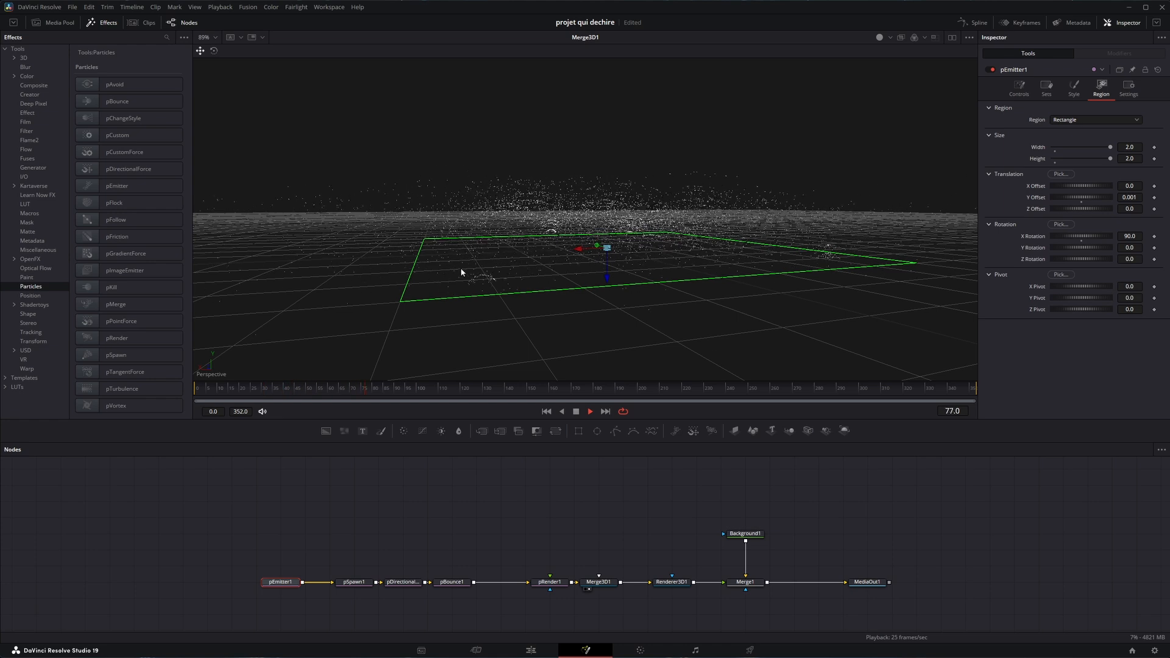
{"action": "key", "text": "space"}
- Reduce the pBounce Elasticity to 0.291 and play back the result
{"action": "left_click", "coordinate": [453, 582]}
{"action": "left_click", "coordinate": [1034, 89]}
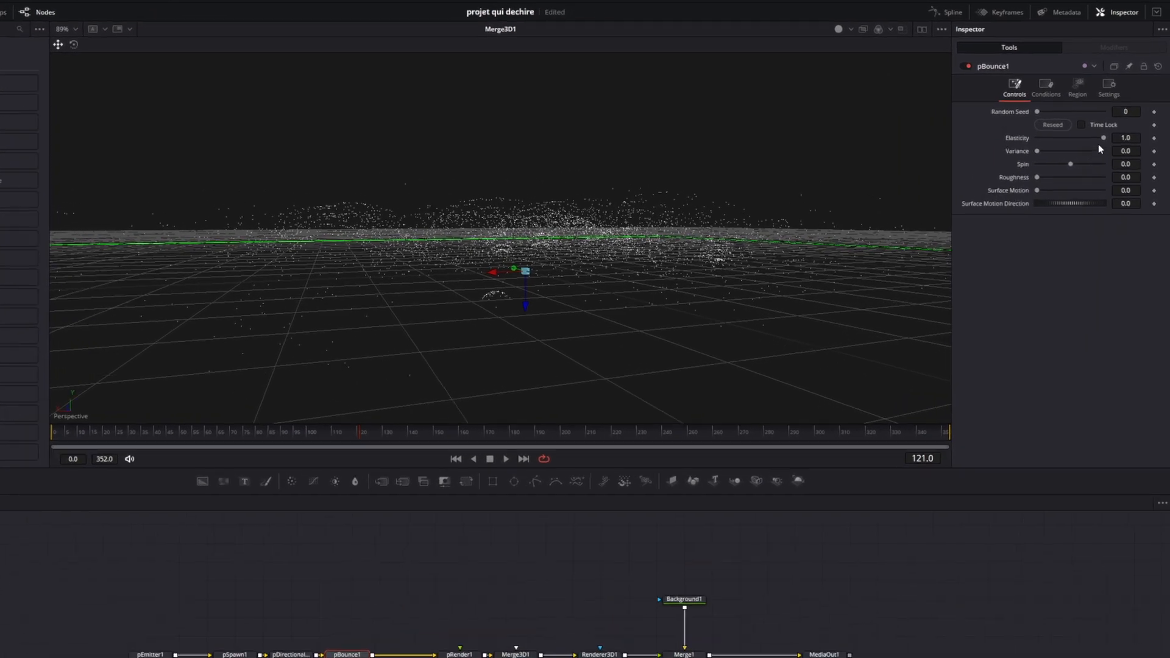
{"action": "left_click_drag", "start_coordinate": [1110, 133], "coordinate": [1049, 146]}
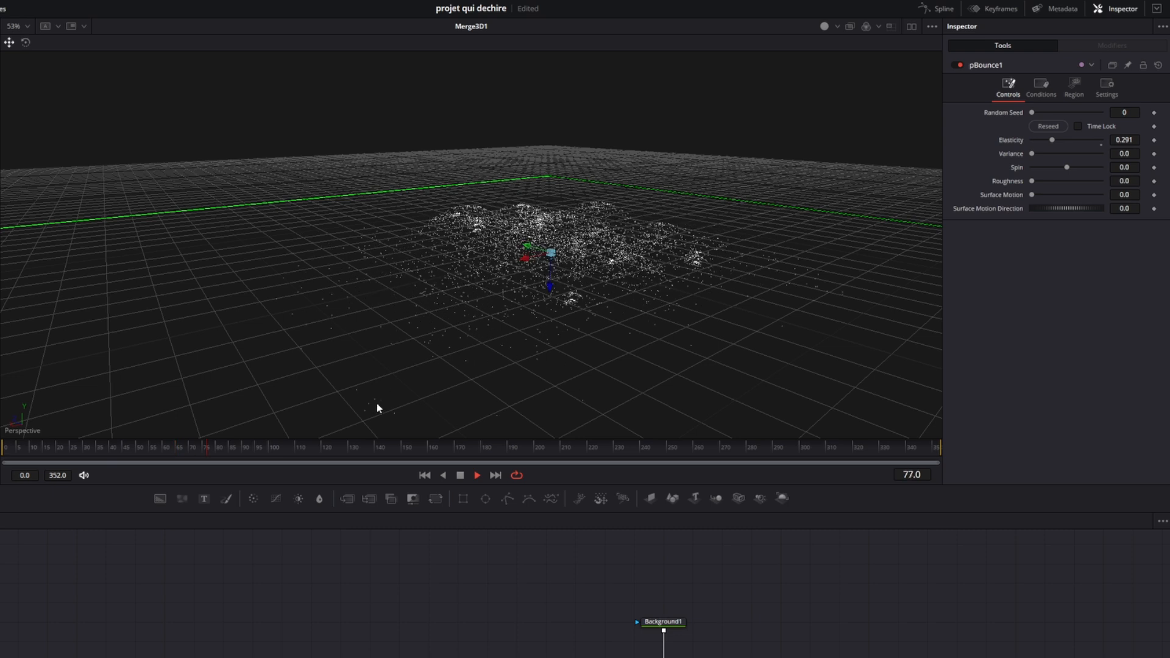
{"action": "left_click", "coordinate": [187, 449]}
{"action": "key", "text": "space"}
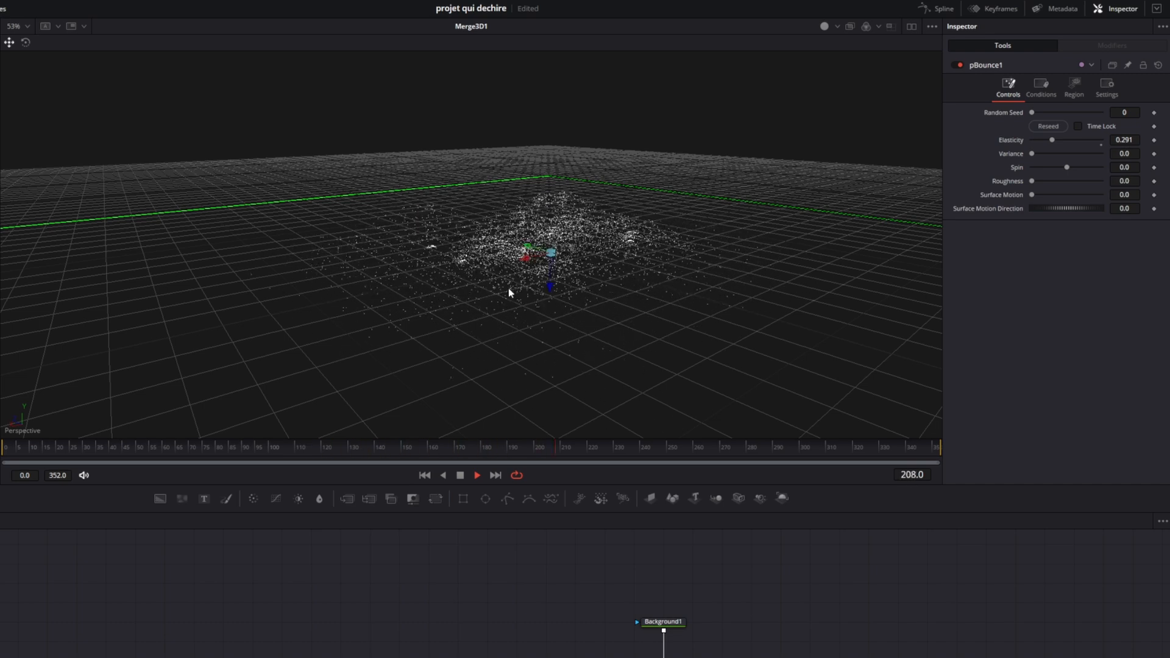
{"action": "key", "text": "space"}
- Move the nodes from pRender onward farther along to make room, and add a pFriction node after pBounce
{"action": "left_click_drag", "start_coordinate": [941, 580], "coordinate": [388, 655]}
{"action": "left_click", "coordinate": [448, 580]}
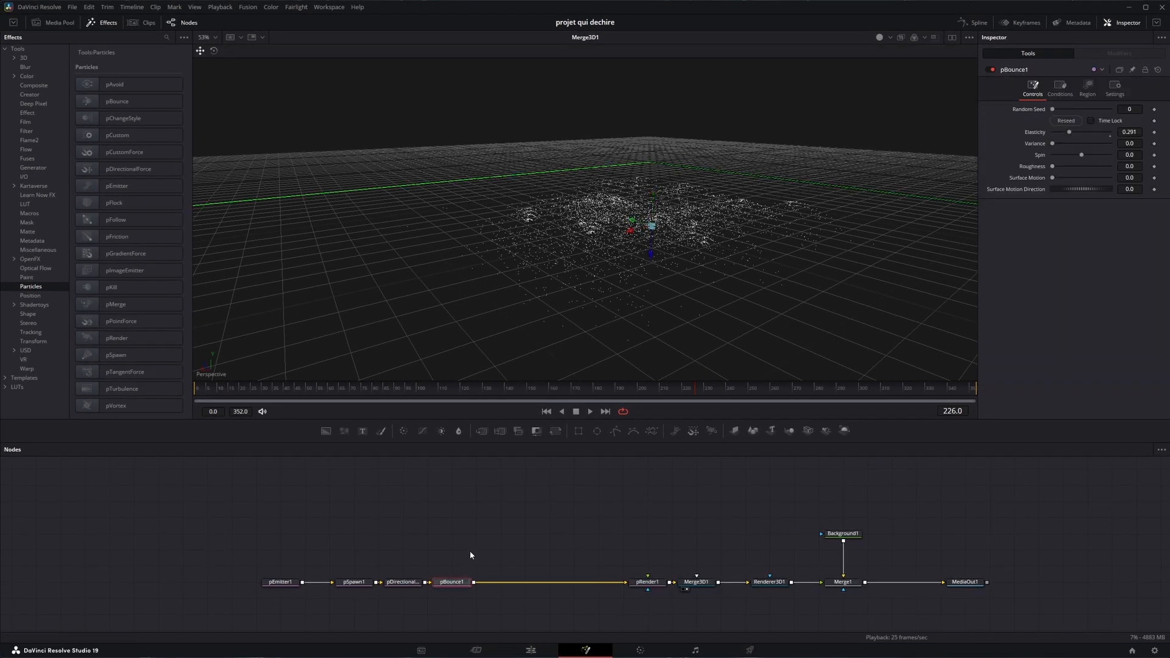
{"action": "key", "text": "shift+space"}
{"action": "type", "text": "pb"}
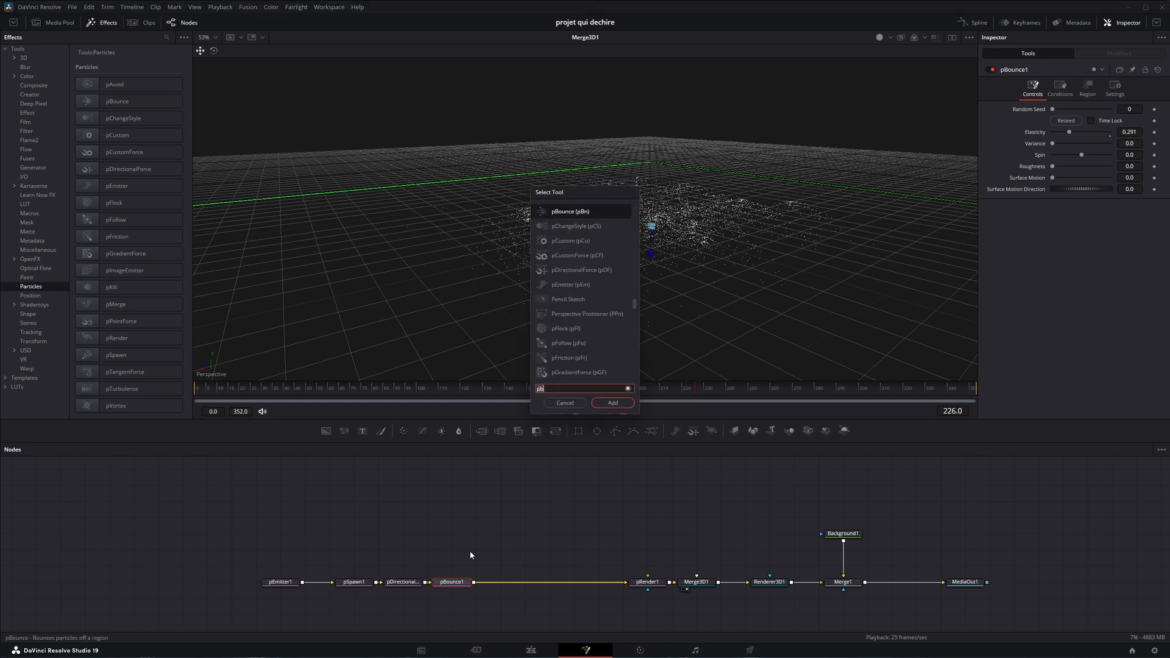
{"action": "key", "text": "BackSpace"}
{"action": "type", "text": "f"}
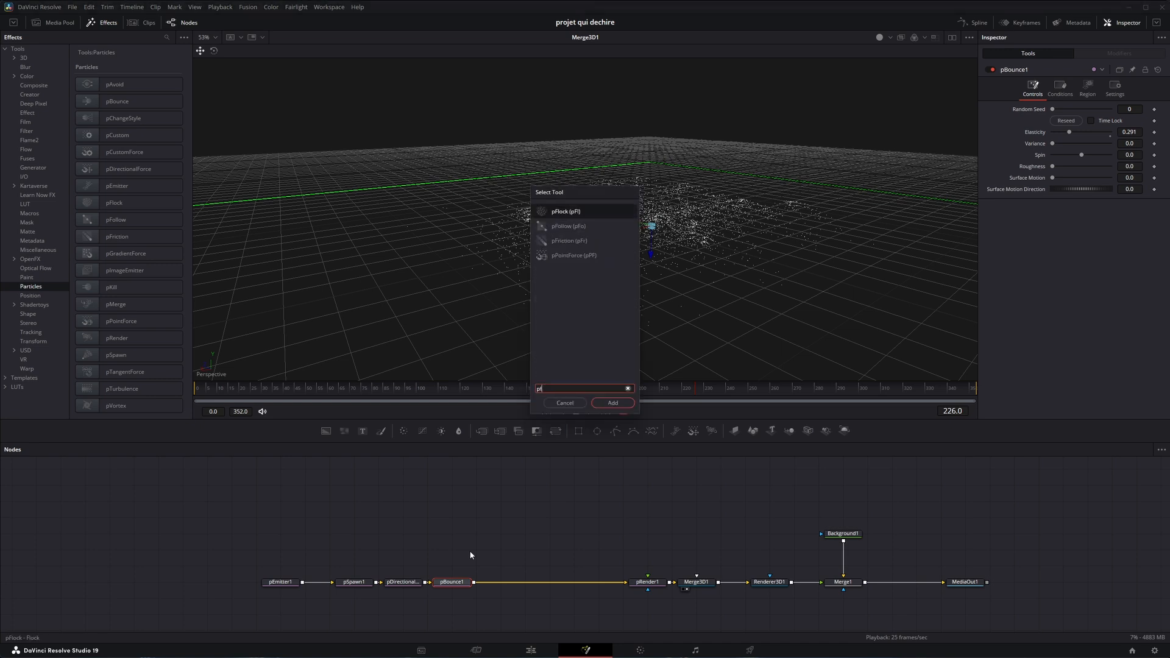
{"action": "type", "text": "r"}
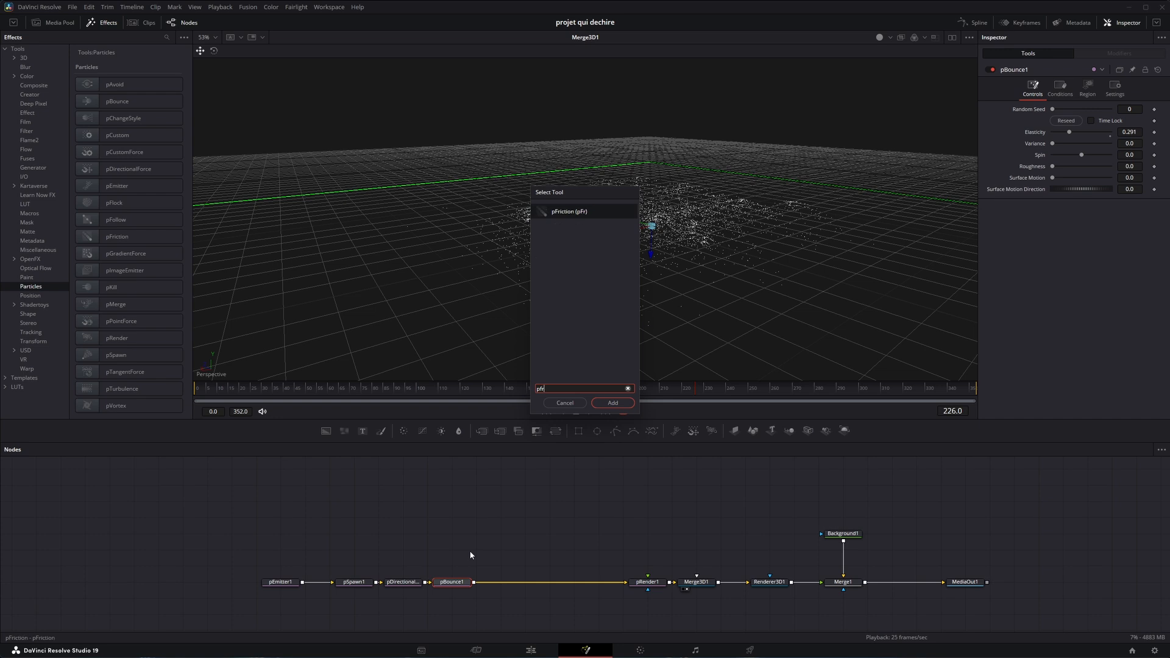
{"action": "key", "text": "Return"}
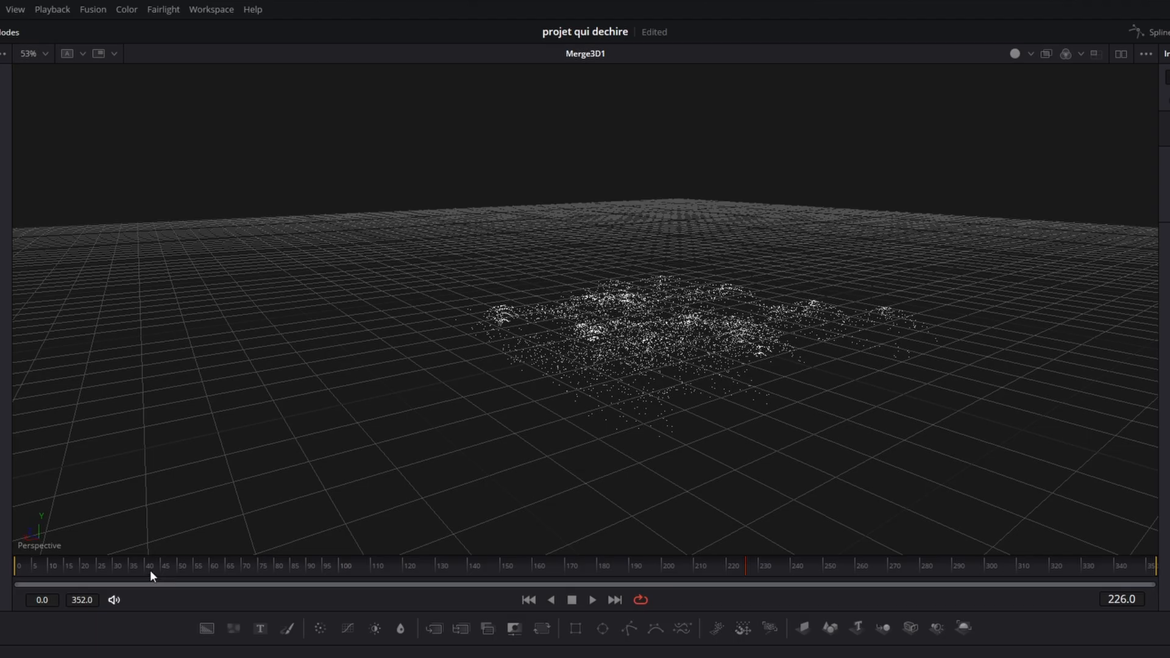
- Play back the particles with friction, and set the pFriction Velocity Friction to 0.08
{"action": "left_click", "coordinate": [150, 569]}
{"action": "key", "text": "space"}
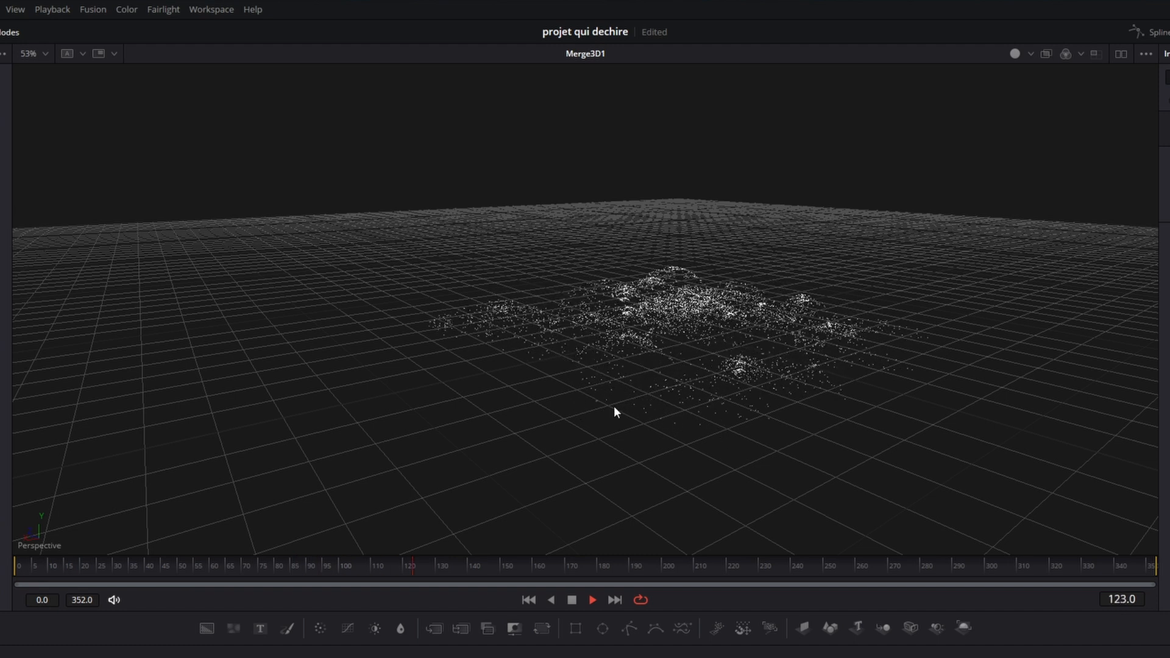
{"action": "key", "text": "space"}
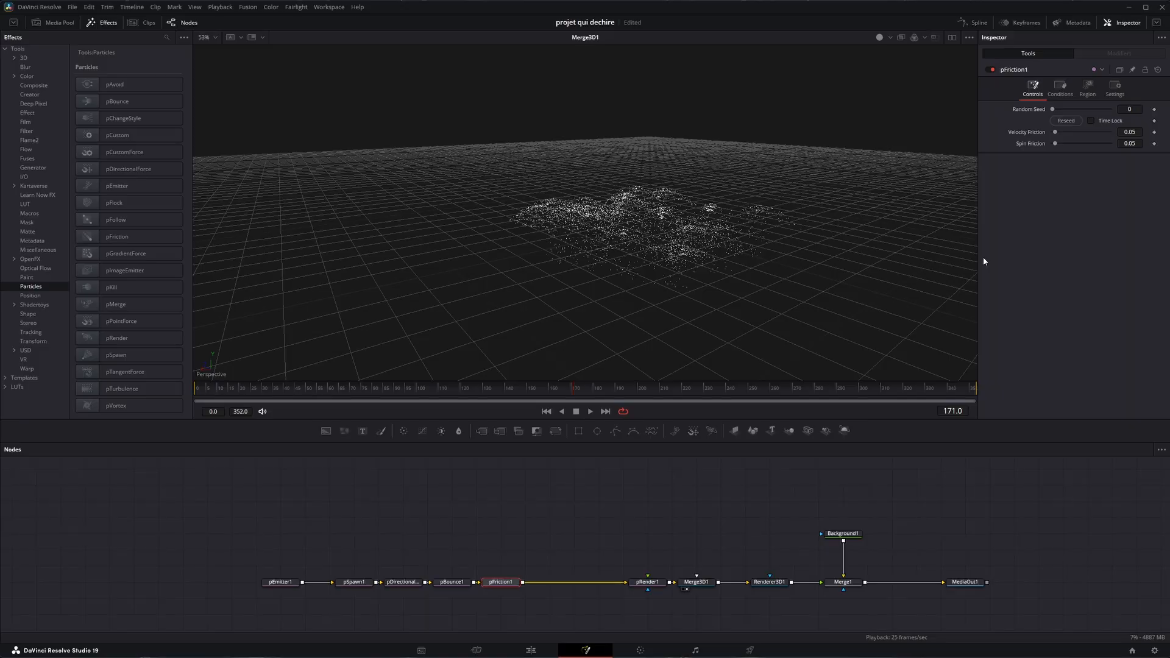
{"action": "left_click", "coordinate": [1138, 131]}
{"action": "key", "text": "Tab"}
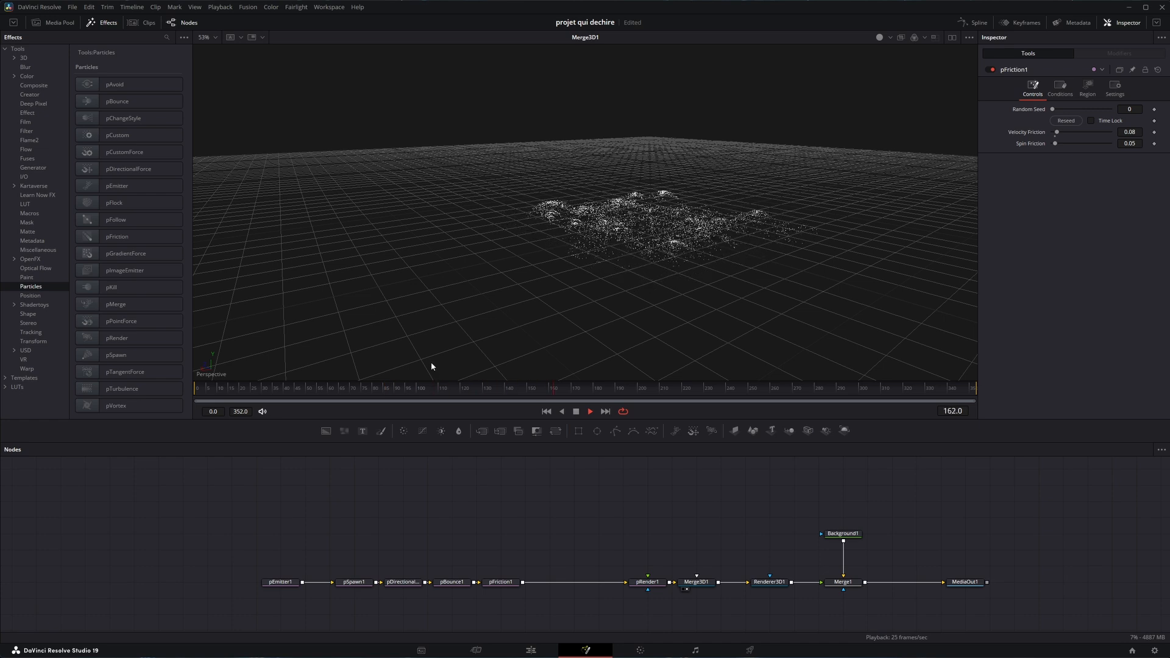
- Change the pSpawn particle Style to Bitmap
{"action": "left_click_drag", "start_coordinate": [666, 310], "coordinate": [567, 314]}
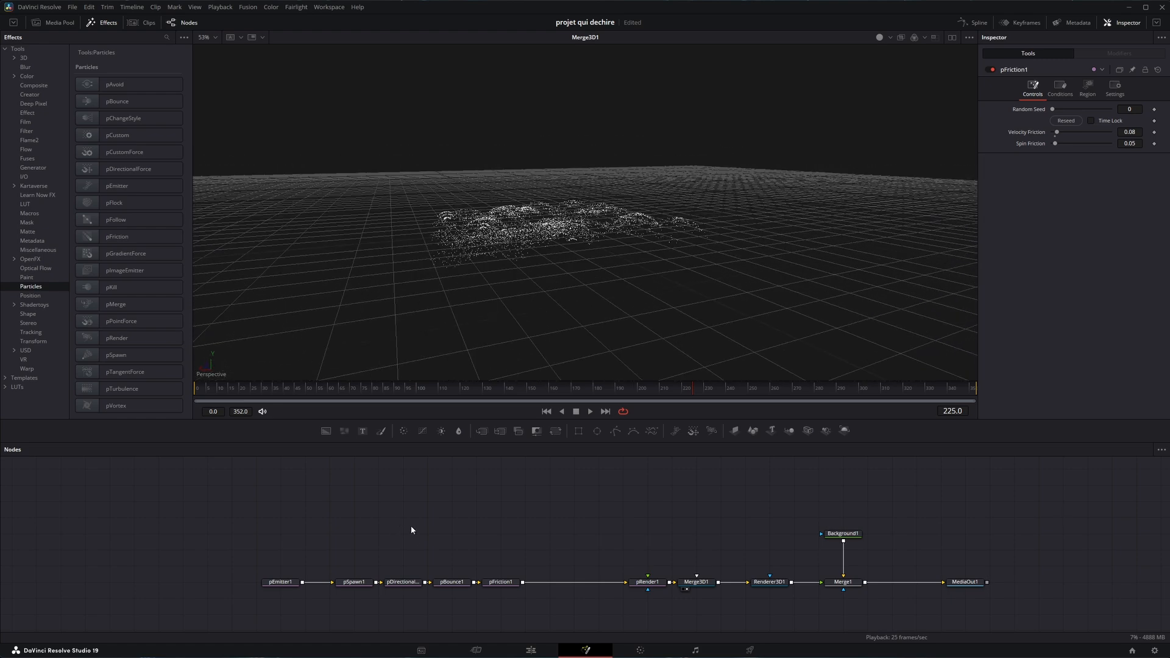
{"action": "left_click", "coordinate": [356, 578]}
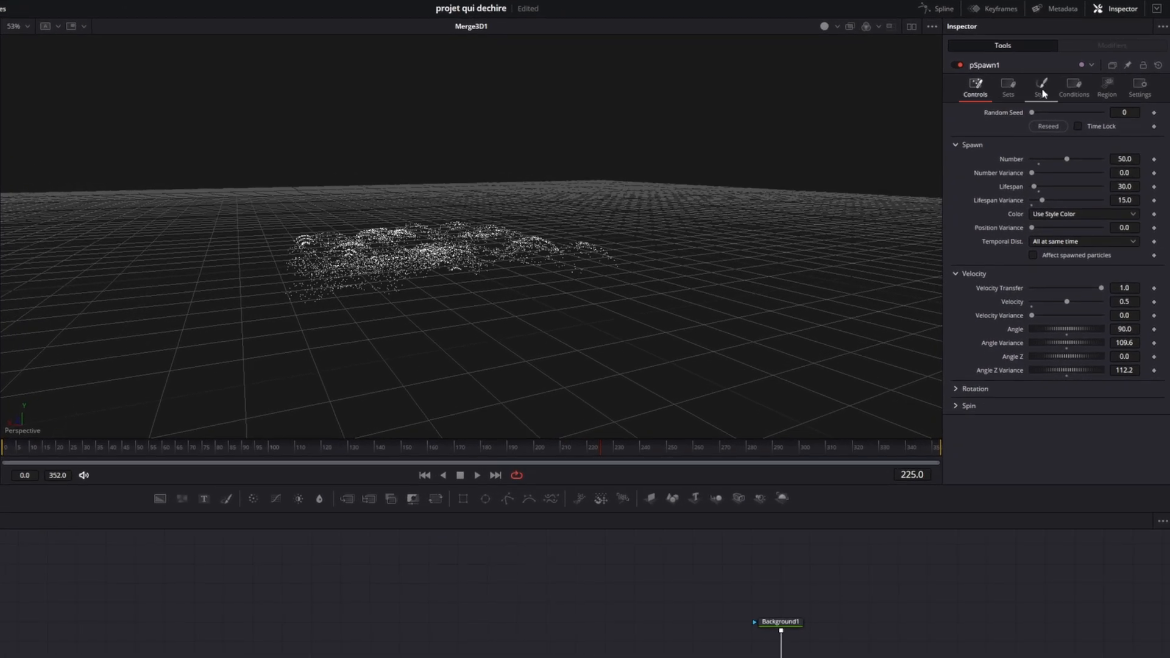
{"action": "left_click", "coordinate": [1041, 89]}
{"action": "left_click", "coordinate": [1053, 125]}
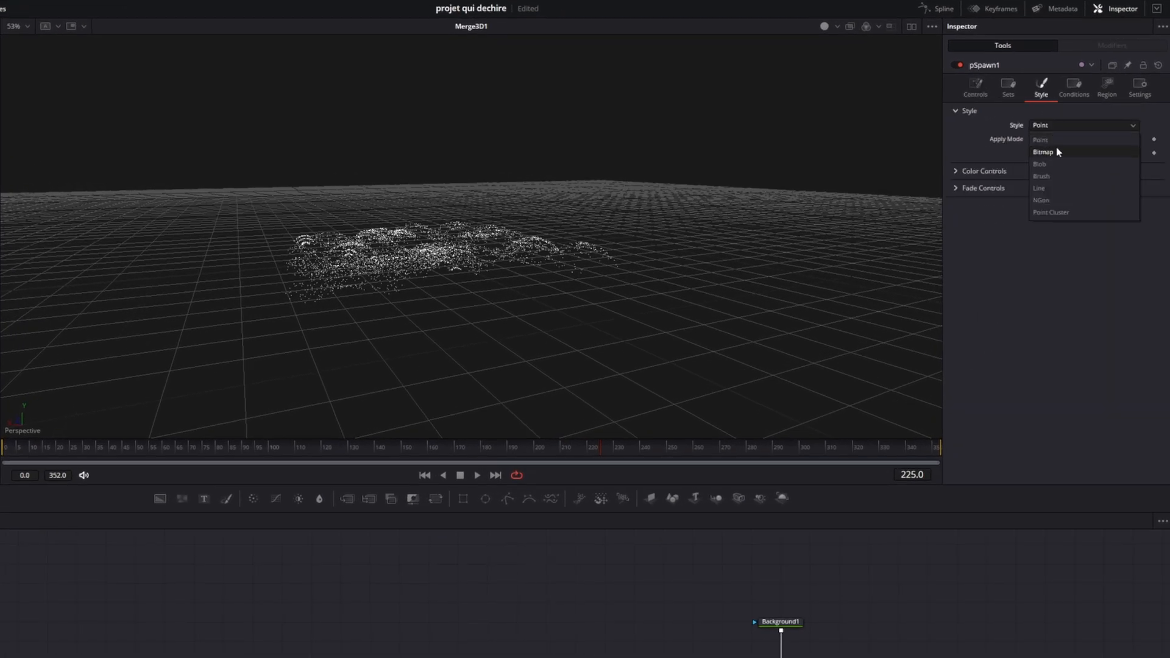
{"action": "left_click", "coordinate": [1058, 151]}
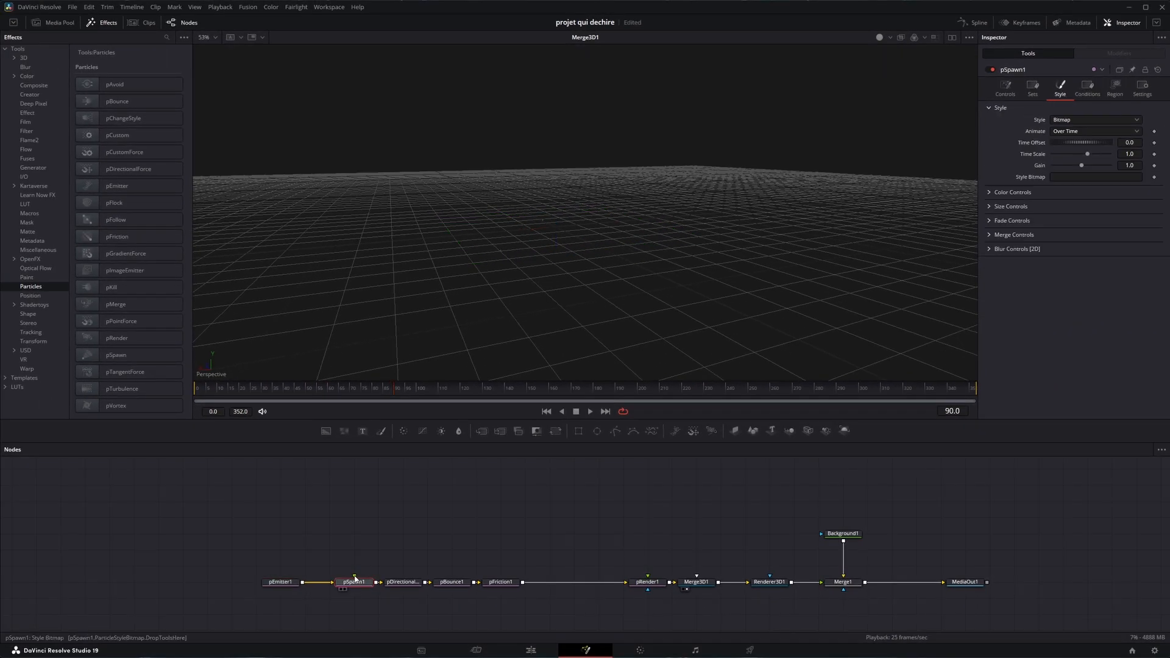
- Add a separate Background node above pSpawn, view it, and color it near-white #f3f3f3
{"action": "left_click", "coordinate": [324, 432]}
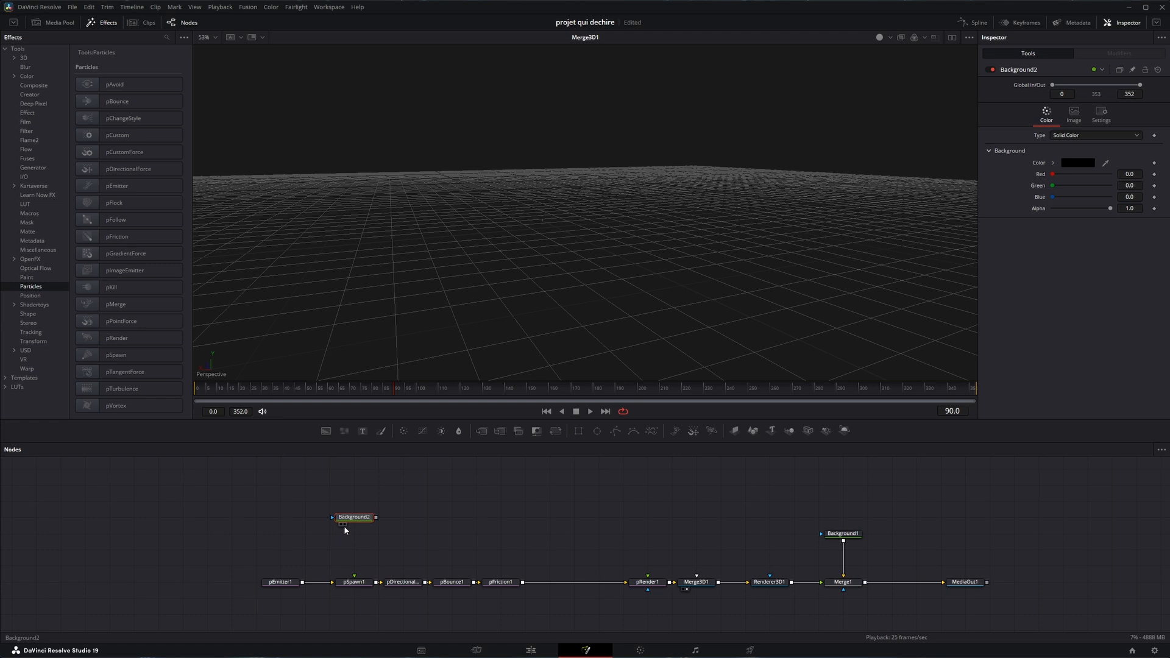
{"action": "left_click", "coordinate": [344, 524]}
{"action": "left_click", "coordinate": [1078, 163]}
{"action": "left_click", "coordinate": [692, 256]}
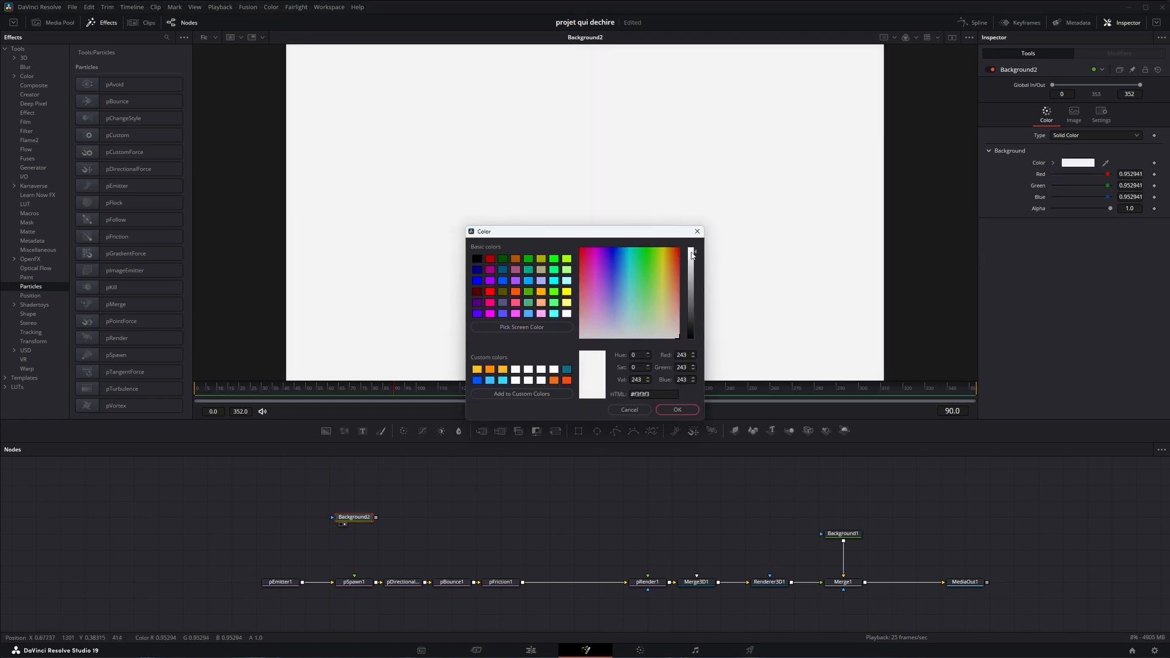
{"action": "left_click", "coordinate": [674, 395]}
- Set the new Background's image Width and Height to 100 each
{"action": "left_click", "coordinate": [1076, 114]}
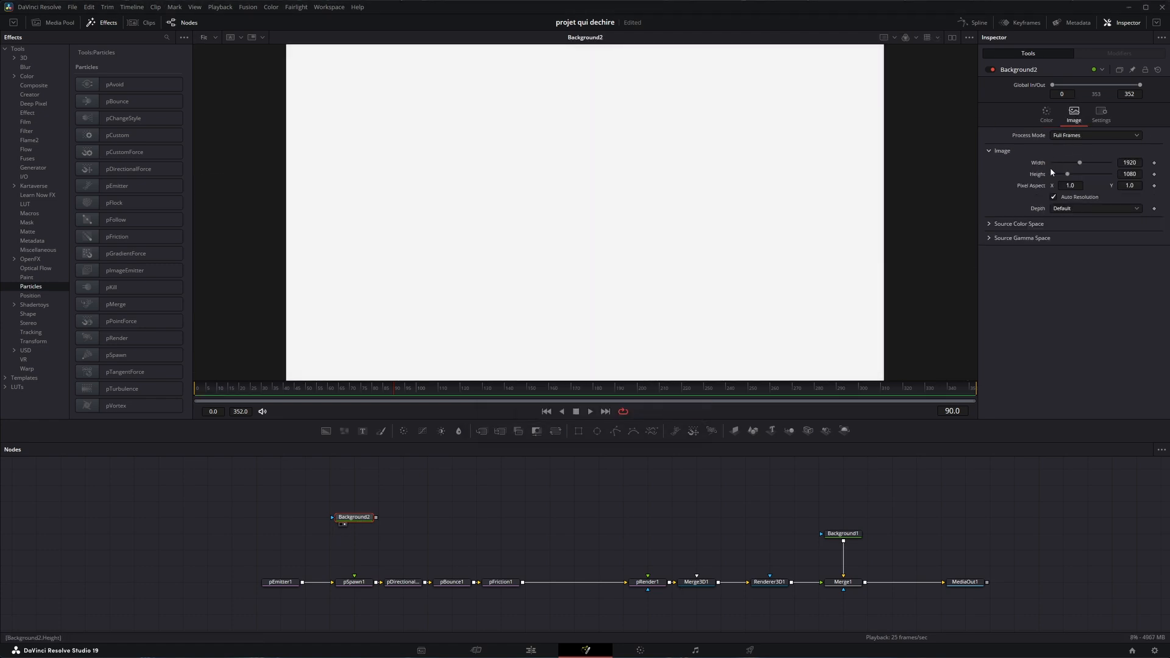
{"action": "double_click", "coordinate": [1132, 163]}
{"action": "type", "text": "100"}
{"action": "key", "text": "Tab"}
{"action": "type", "text": "100"}
{"action": "key", "text": "Tab"}
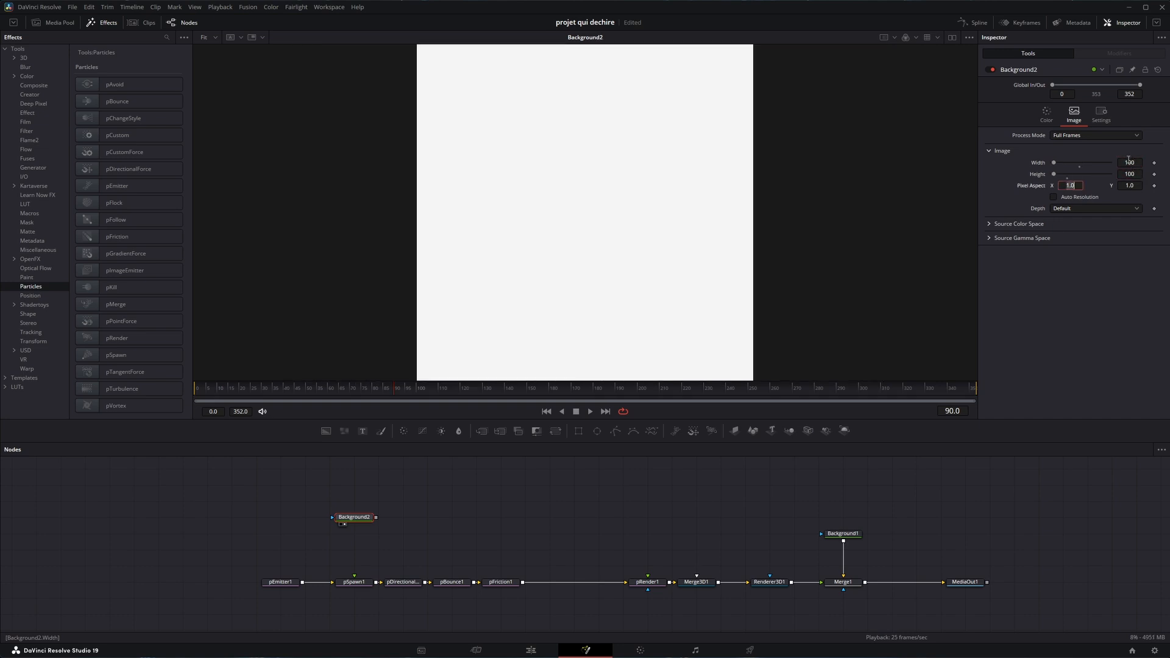
- Mask the Background with a Rectangle shaped as a thin horizontal strip, about 0.86 wide and 0.05 high
{"action": "left_click", "coordinate": [578, 431]}
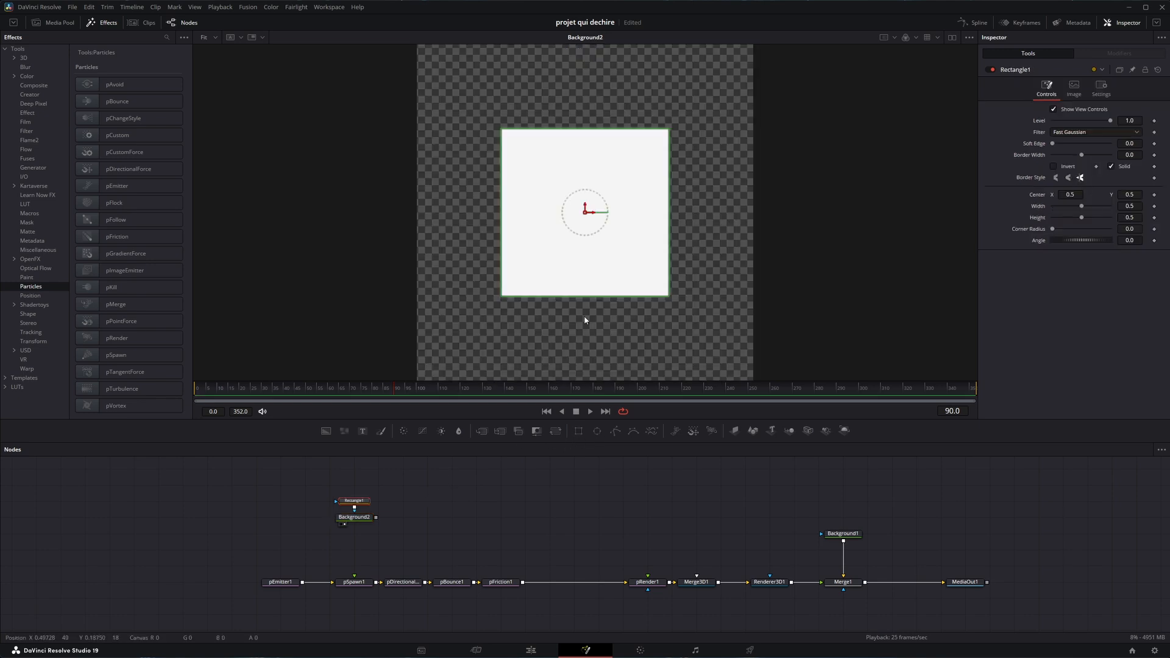
{"action": "left_click_drag", "start_coordinate": [585, 298], "coordinate": [583, 222]}
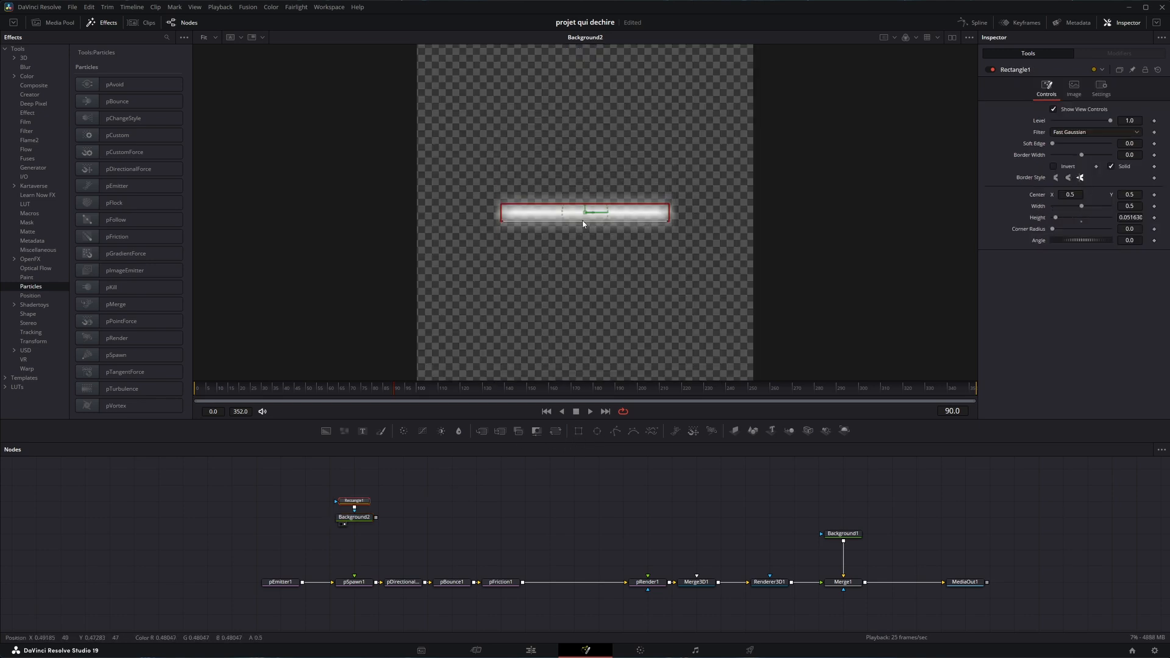
{"action": "left_click_drag", "start_coordinate": [670, 212], "coordinate": [730, 213]}
- Connect the masked Background to pSpawn as its style bitmap, and scrub through the particles with Merge3D1 in the viewer
{"action": "left_click", "coordinate": [379, 516]}
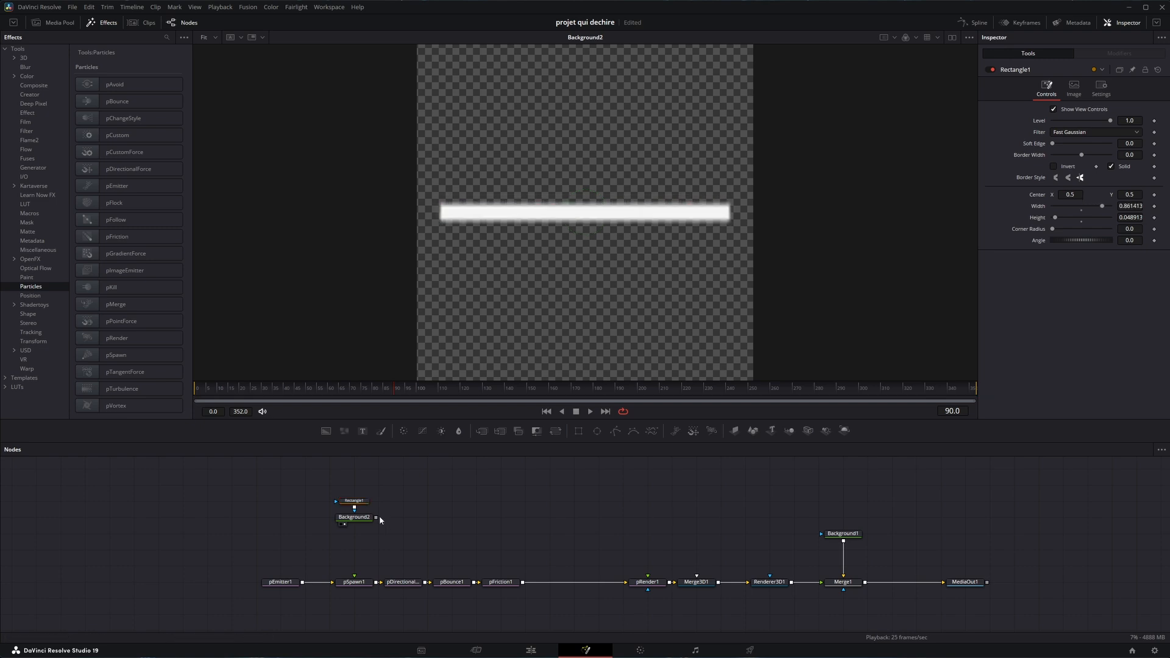
{"action": "left_click_drag", "start_coordinate": [377, 519], "coordinate": [356, 582]}
{"action": "left_click", "coordinate": [686, 590]}
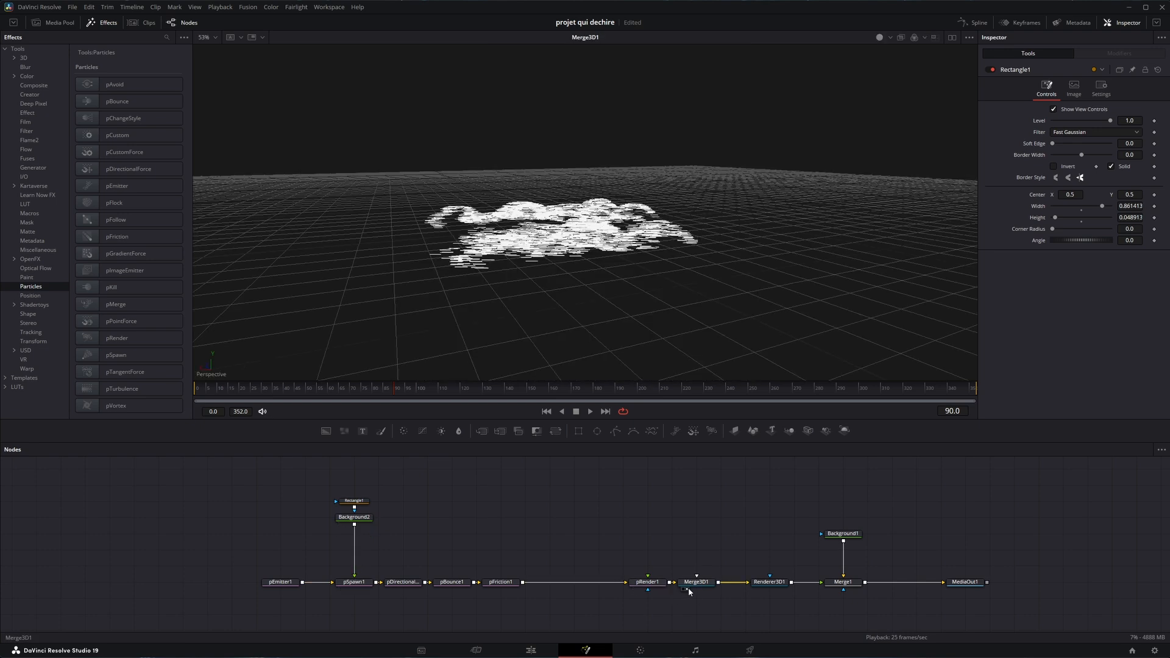
{"action": "left_click_drag", "start_coordinate": [205, 394], "coordinate": [327, 402]}
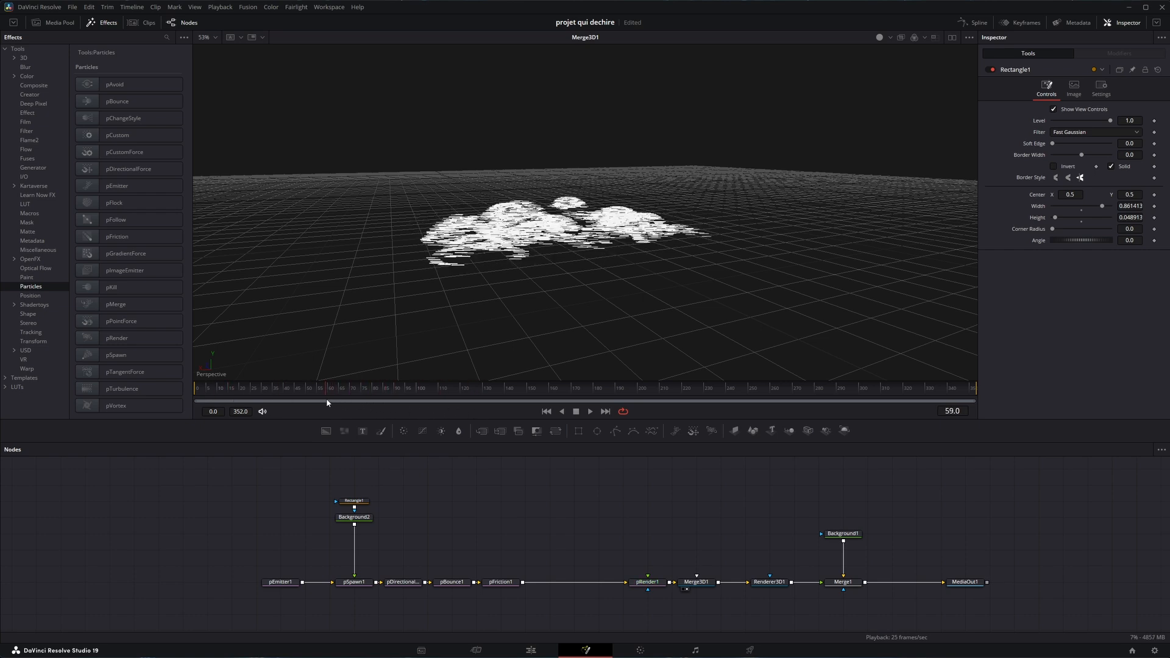
- Turn off Always Face Camera for pSpawn, set its Rotation Mode to Rotation relative to motion, and scrub through the result
{"action": "left_click", "coordinate": [354, 582]}
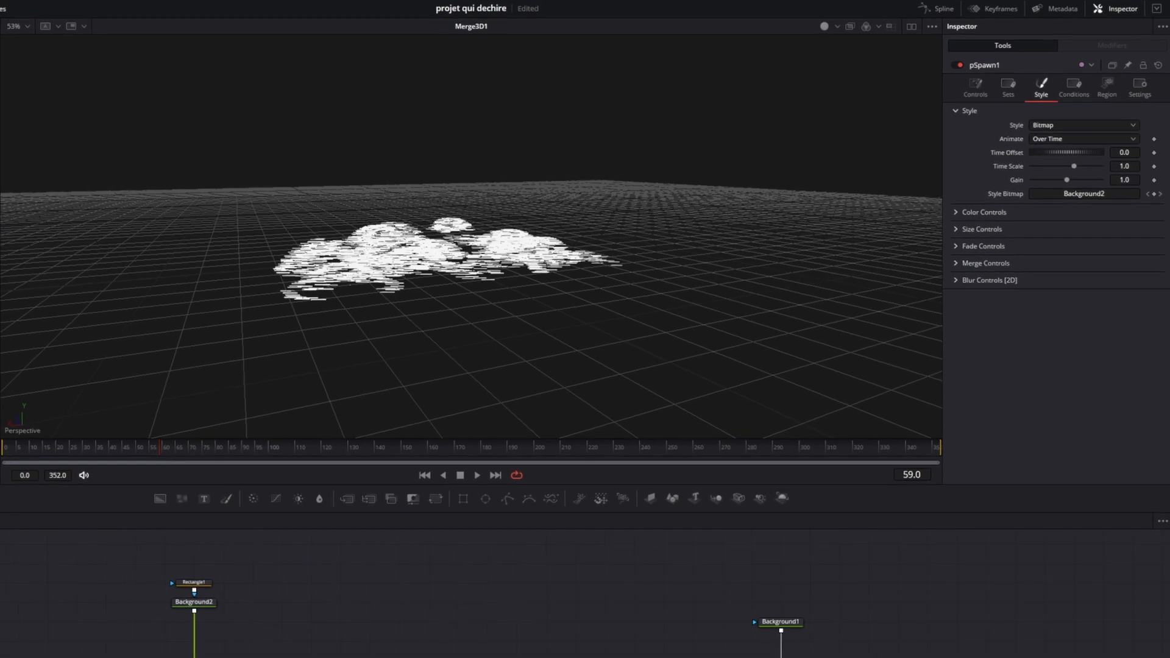
{"action": "left_click", "coordinate": [975, 92]}
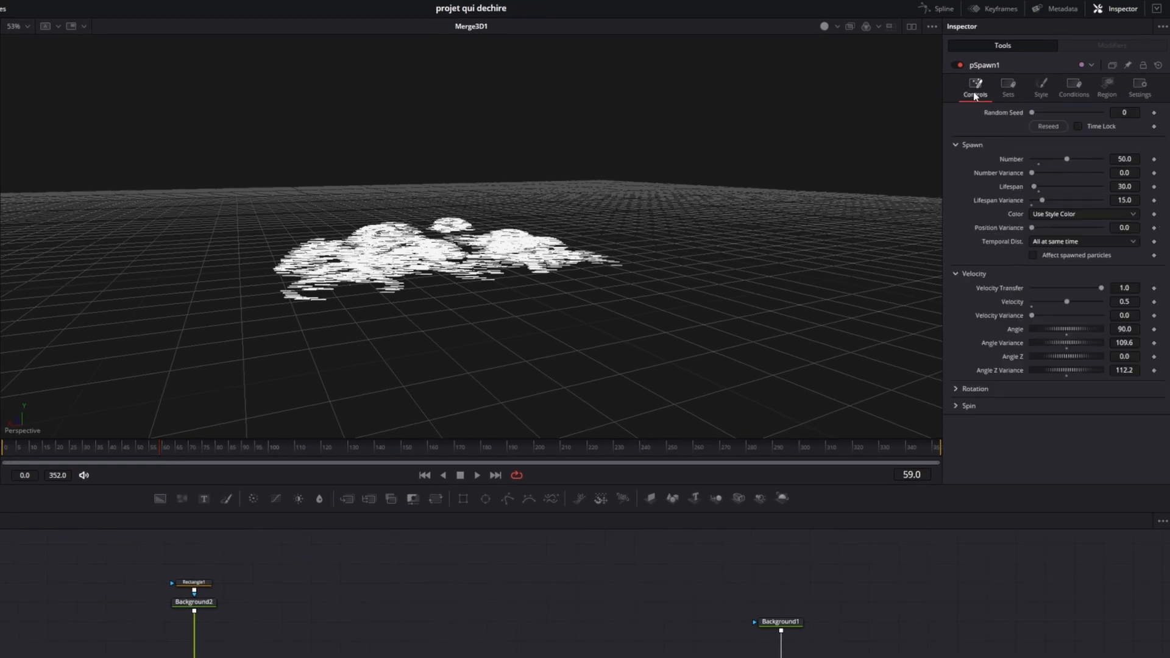
{"action": "left_click", "coordinate": [956, 390]}
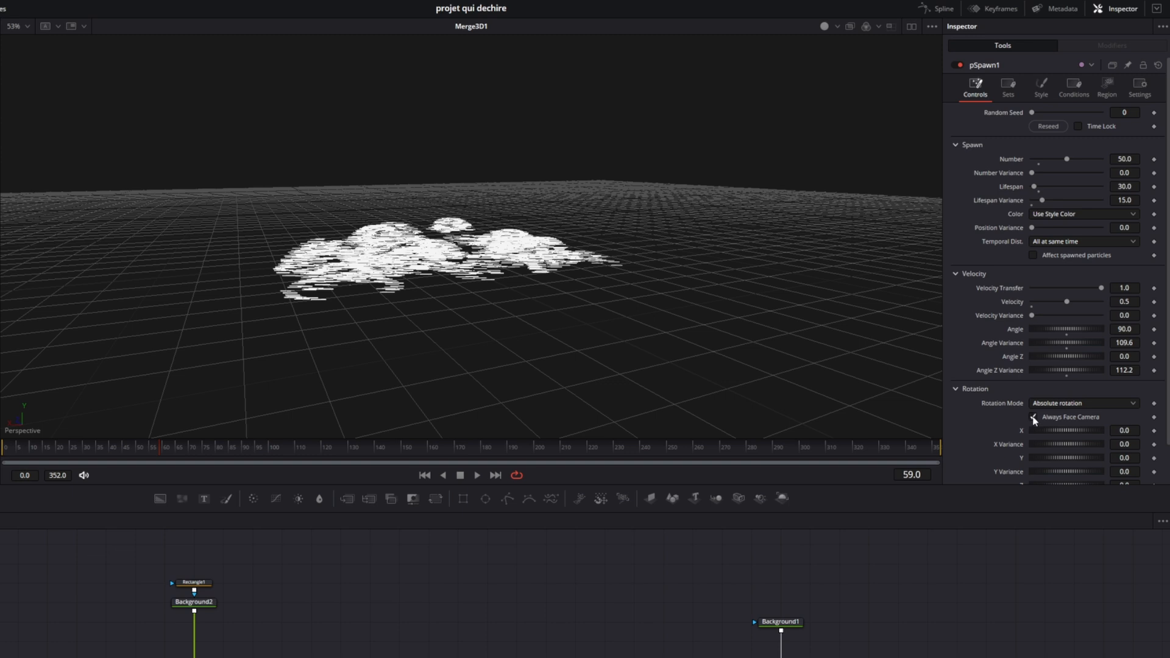
{"action": "left_click", "coordinate": [1033, 418]}
{"action": "left_click", "coordinate": [1068, 404]}
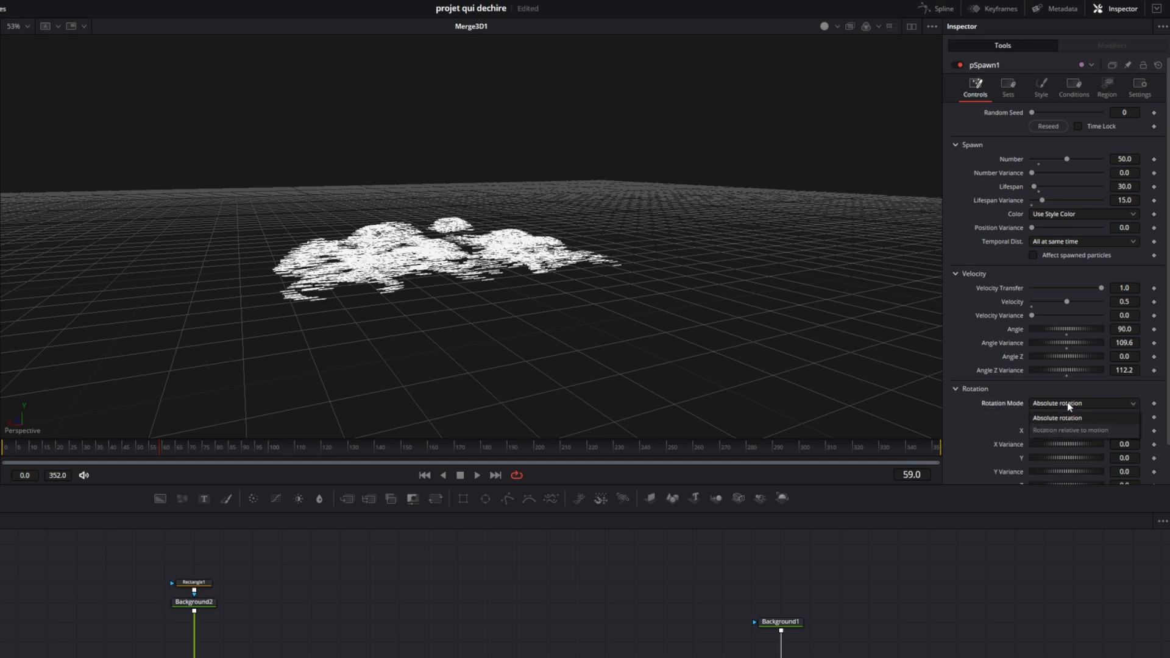
{"action": "left_click", "coordinate": [1084, 433]}
{"action": "left_click_drag", "start_coordinate": [7, 452], "coordinate": [157, 457]}
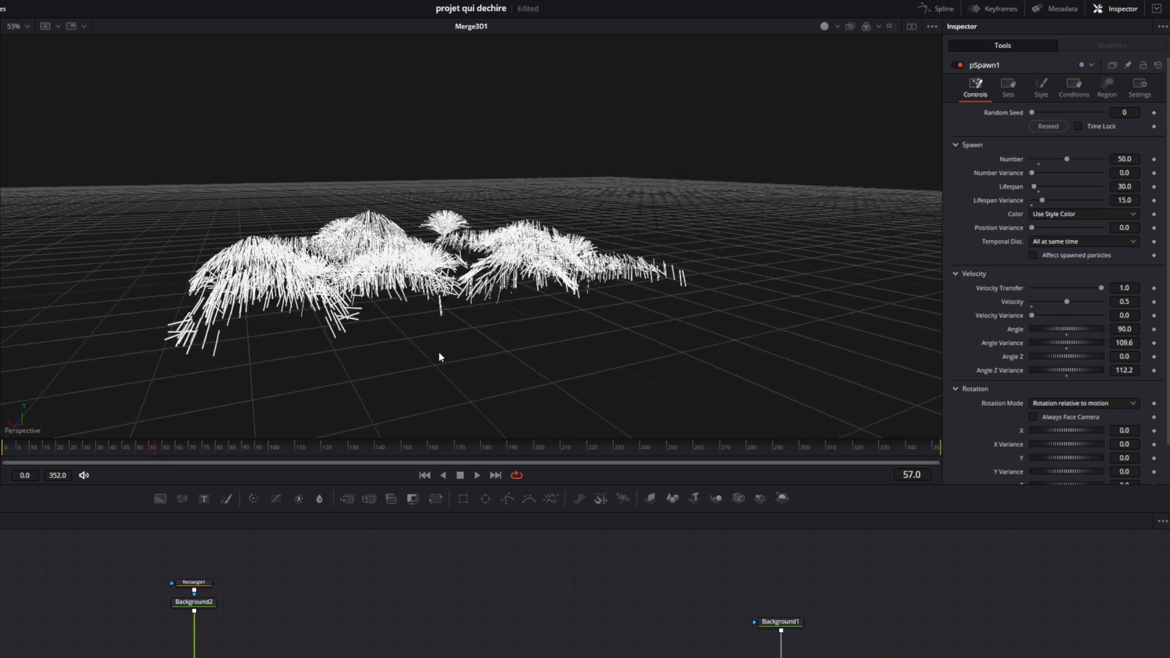
{"action": "scroll", "coordinate": [439, 354], "scroll_direction": "up", "scroll_amount": 5}
{"action": "left_click_drag", "start_coordinate": [114, 450], "coordinate": [208, 457]}
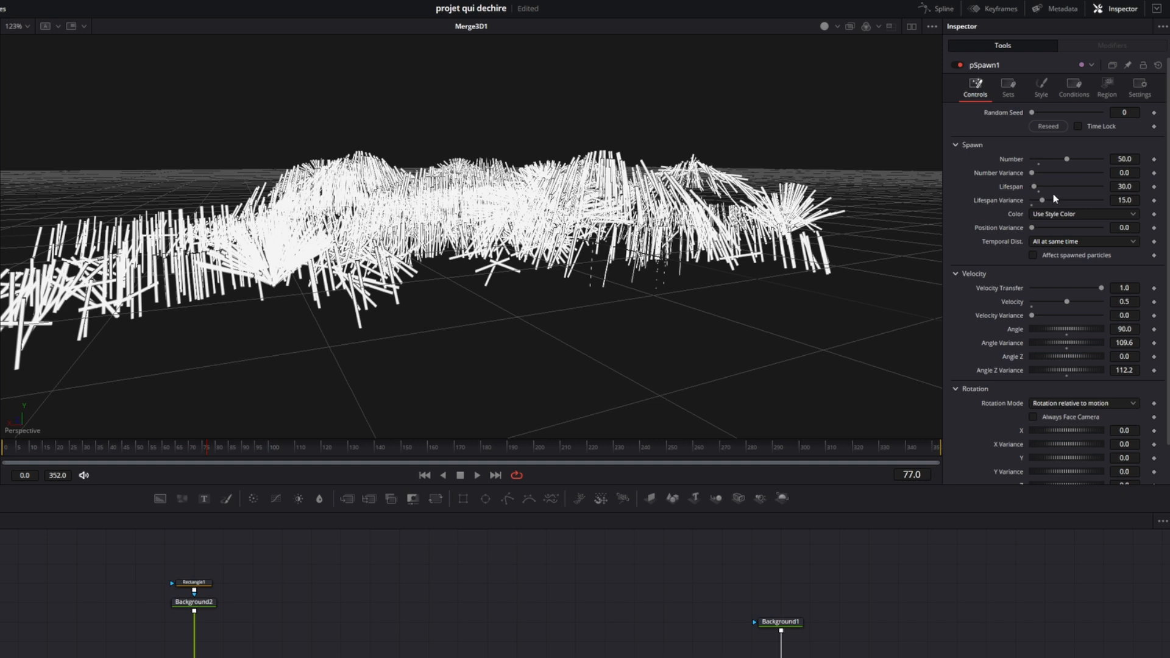
- Set the pSpawn style Size to 0.0197, Size Variance to 0.0152 and Size to Velocity to 0.007
{"action": "left_click", "coordinate": [1042, 83]}
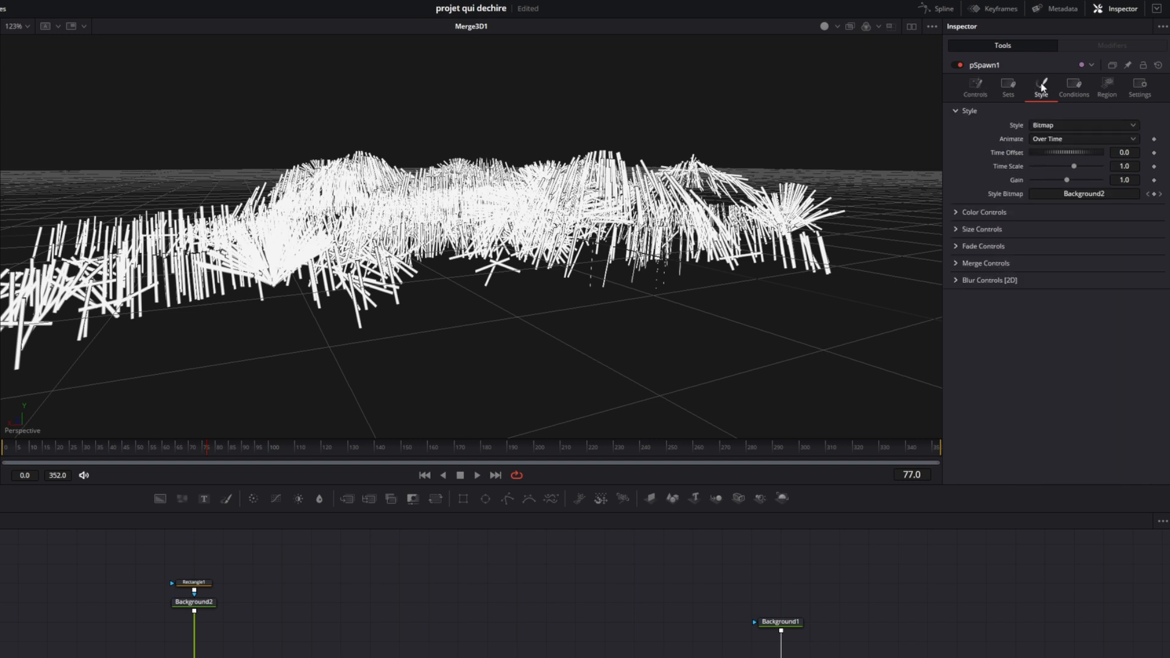
{"action": "left_click", "coordinate": [956, 229]}
{"action": "left_click_drag", "start_coordinate": [1045, 244], "coordinate": [1035, 245]}
{"action": "mouse_move", "coordinate": [1118, 258]}
{"action": "left_mouse_down"}
{"action": "mouse_move", "coordinate": [1135, 257]}
{"action": "mouse_move", "coordinate": [1123, 271]}
{"action": "left_mouse_up"}
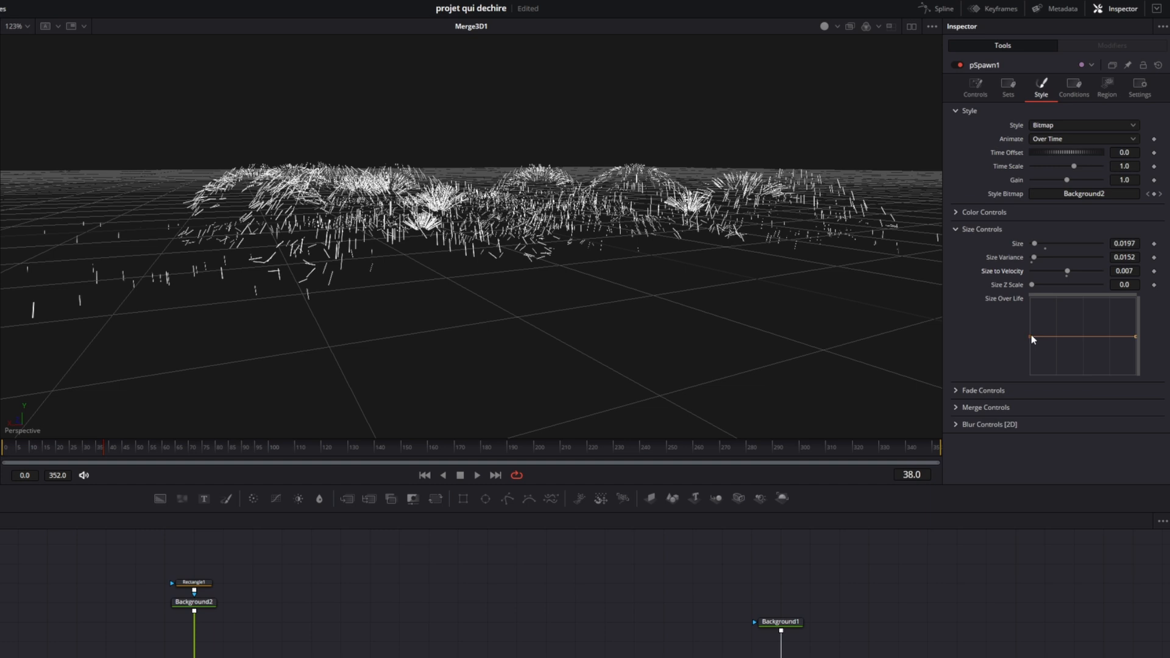
- Shape the Size Over Life graph into a smooth curve that starts high and falls toward the end of life
{"action": "left_click_drag", "start_coordinate": [1031, 335], "coordinate": [1038, 319]}
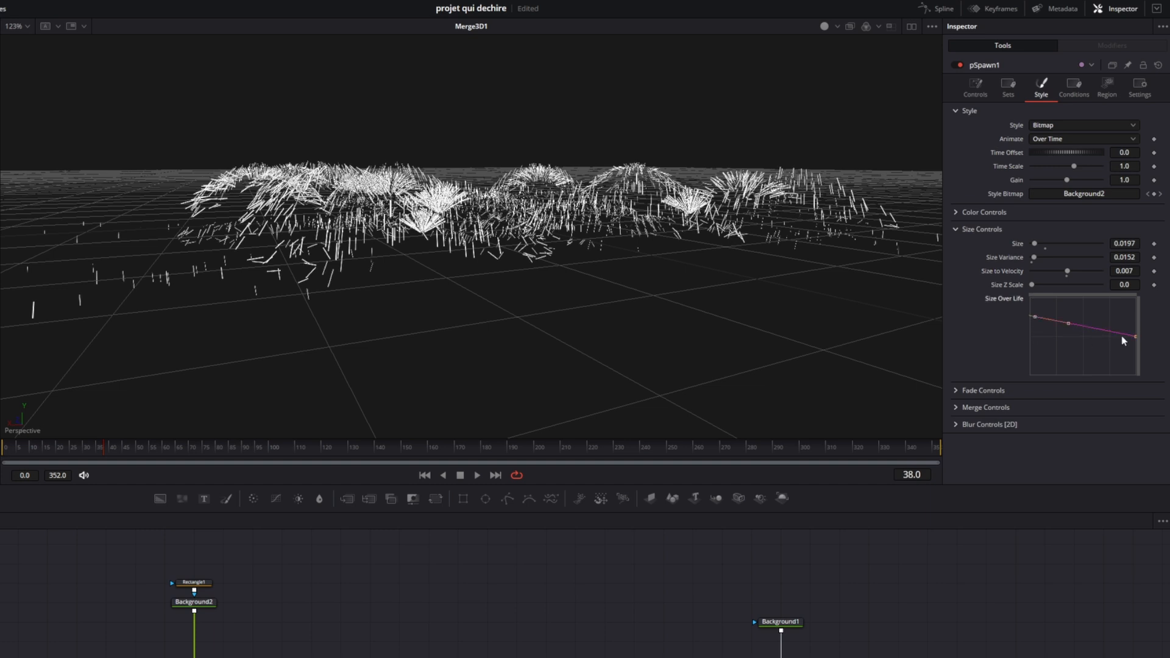
{"action": "left_click_drag", "start_coordinate": [1135, 337], "coordinate": [1077, 319]}
{"action": "left_click", "coordinate": [1035, 316]}
- Set the pSpawn Fade Out to 0.606 and play back the particles from the start
{"action": "left_click", "coordinate": [957, 390]}
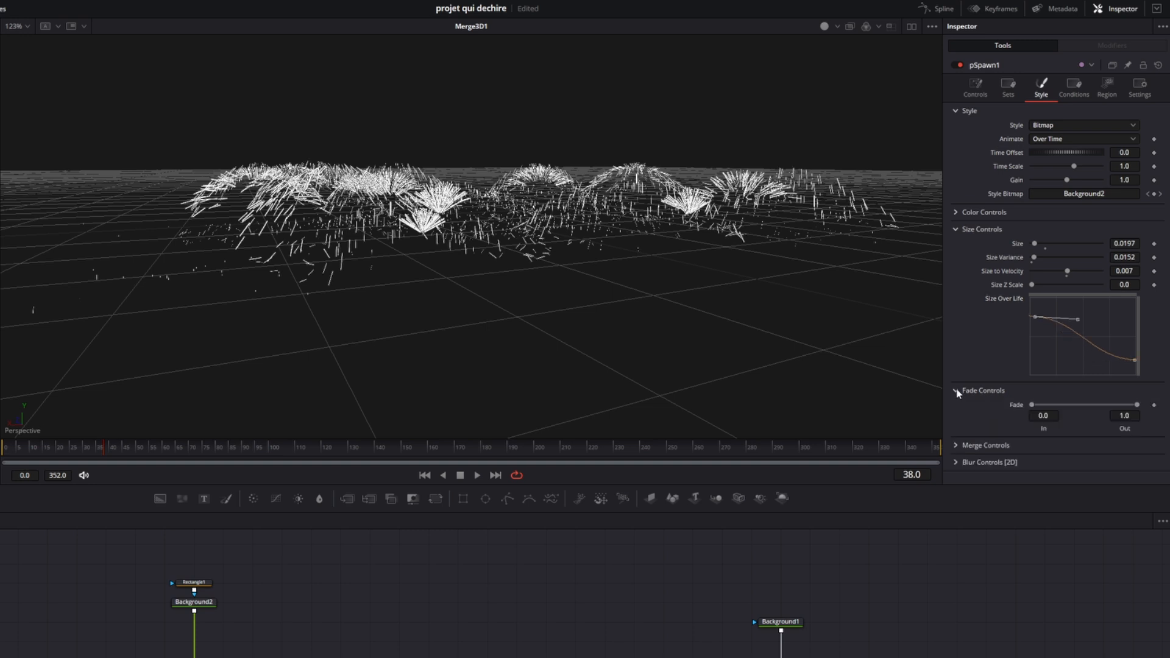
{"action": "left_click_drag", "start_coordinate": [1137, 405], "coordinate": [1116, 411]}
{"action": "left_click", "coordinate": [4, 448]}
{"action": "key", "text": "space"}
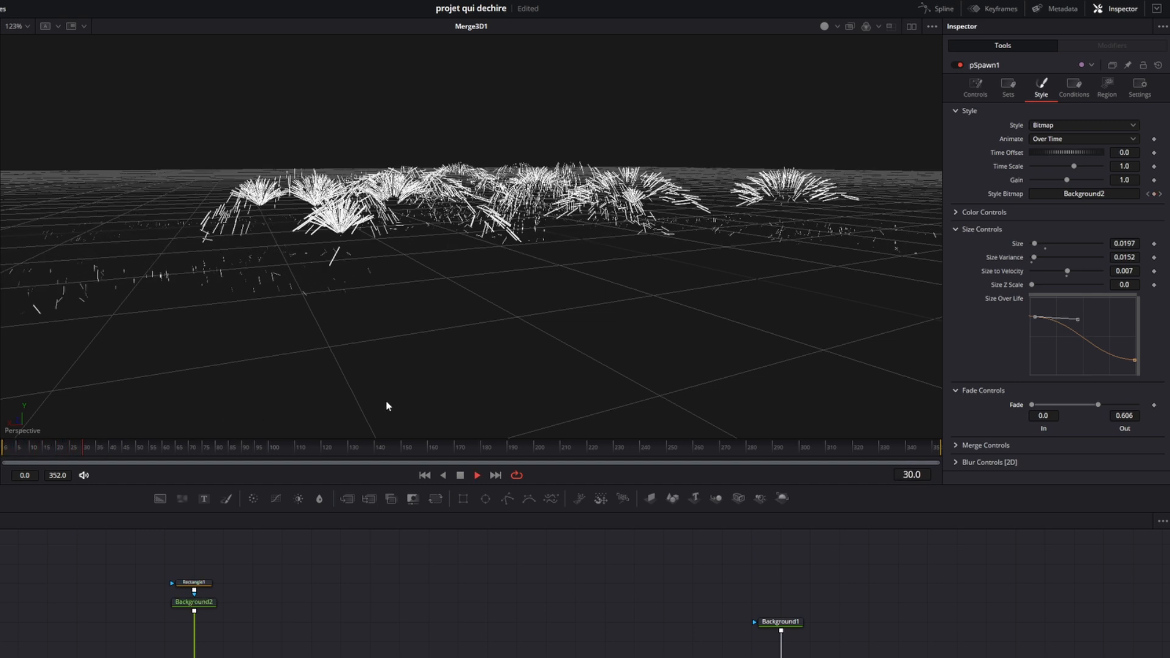
{"action": "key", "text": "space"}
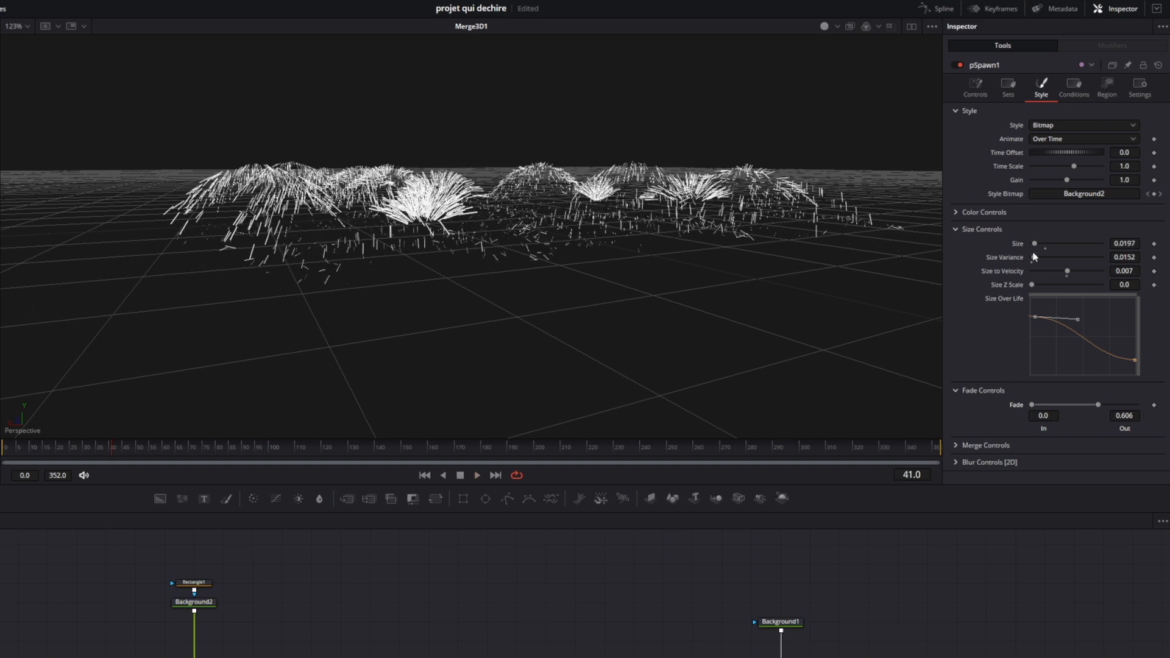
- Save the project, reduce the pSpawn Size to 0.0105, and preview the particles
{"action": "key", "text": "ctrl+s"}
{"action": "left_click_drag", "start_coordinate": [1132, 244], "coordinate": [1115, 244]}
{"action": "key", "text": "space"}
{"action": "key", "text": "space"}
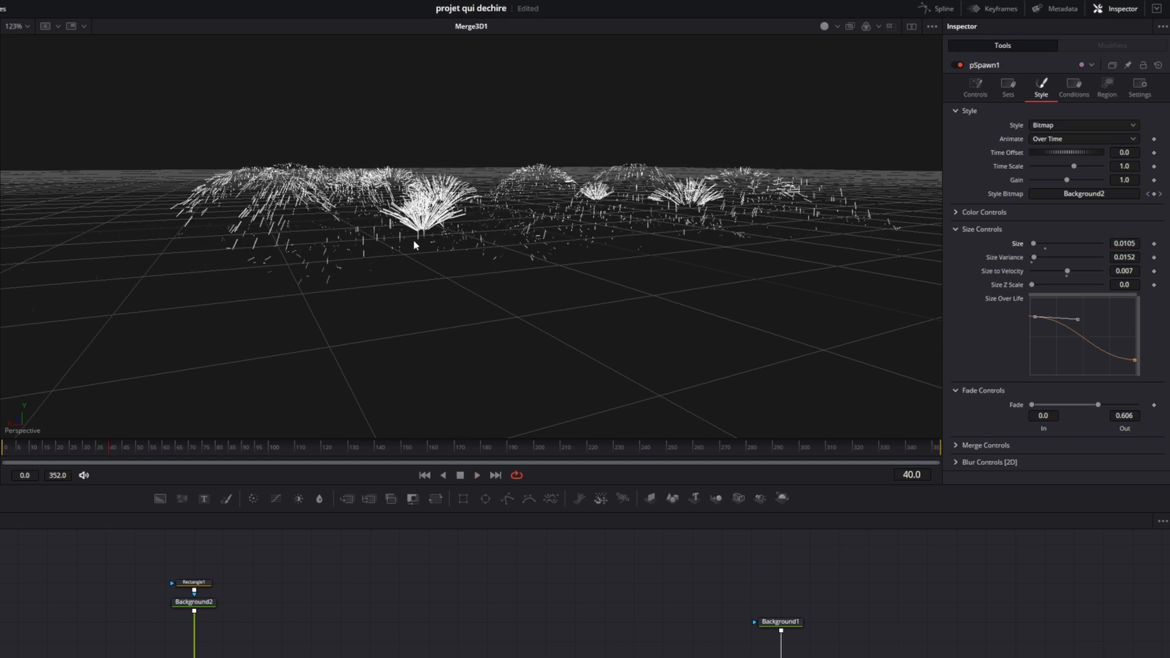
- Add five more color stops along pSpawn's Color Over Life gradient and make the final one black
{"action": "left_click", "coordinate": [955, 213]}
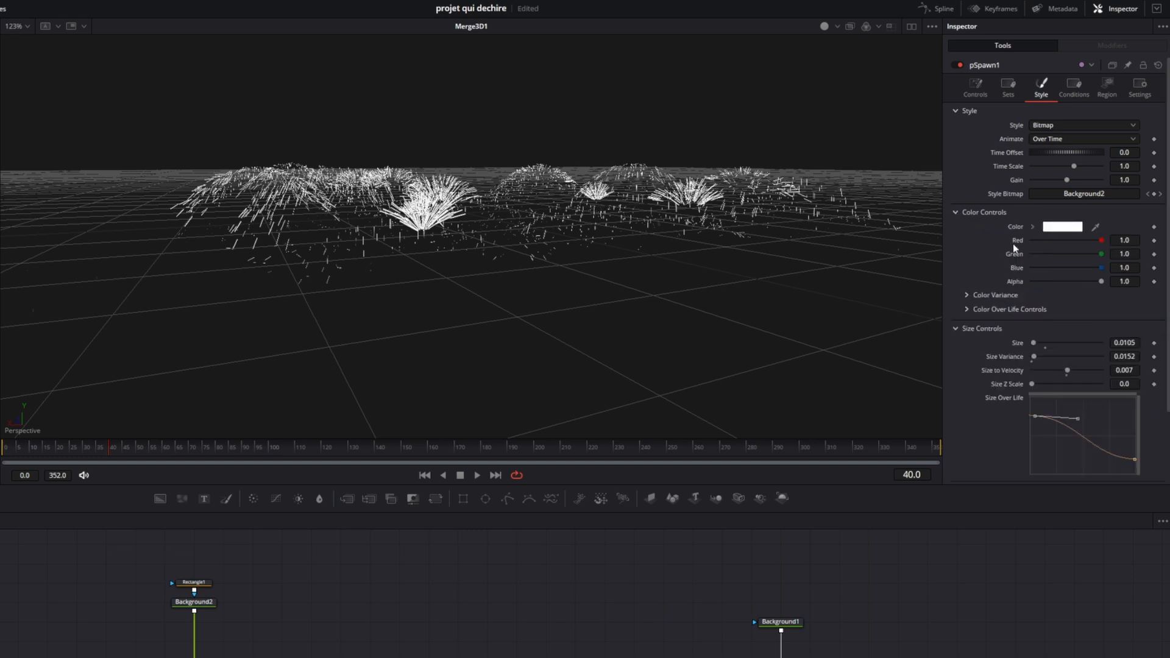
{"action": "left_click", "coordinate": [966, 310]}
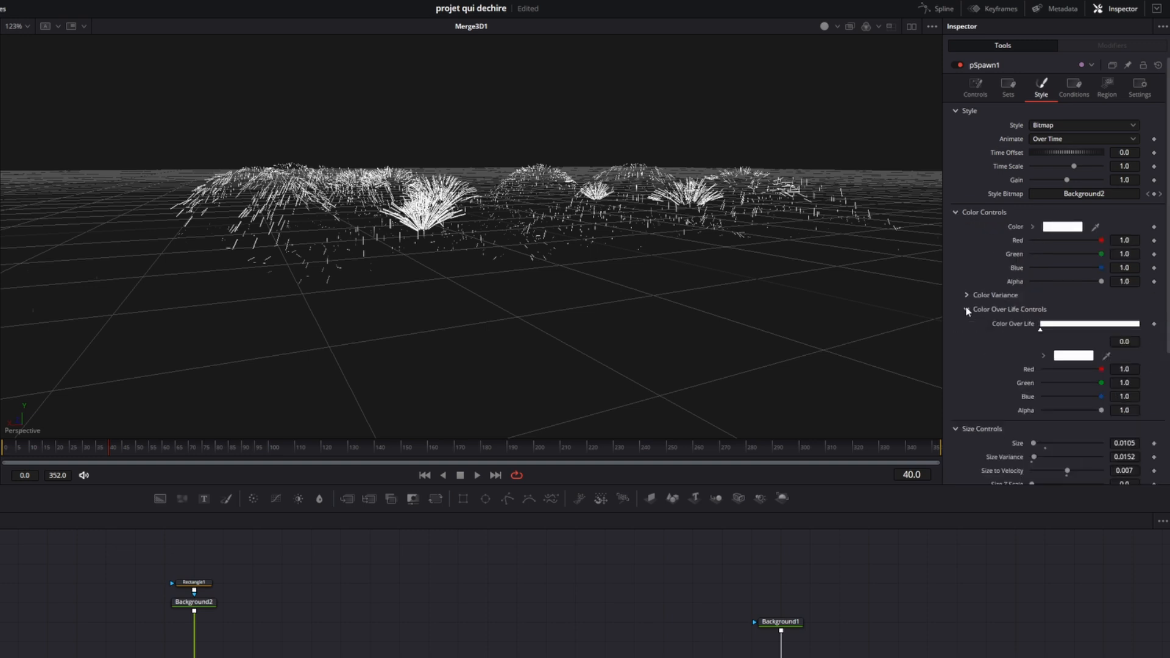
{"action": "left_click", "coordinate": [1058, 329]}
{"action": "left_click", "coordinate": [1077, 329]}
{"action": "left_click", "coordinate": [1096, 329]}
{"action": "left_click", "coordinate": [1114, 329]}
{"action": "left_click", "coordinate": [1139, 329]}
{"action": "double_click", "coordinate": [1140, 331]}
{"action": "left_click_drag", "start_coordinate": [601, 313], "coordinate": [597, 390]}
{"action": "left_click", "coordinate": [587, 473]}
- Color the second Color Over Life stop yellow, the third red-orange with Green 0.159 and Blue 0, and the following ones red
{"action": "left_click", "coordinate": [1058, 329]}
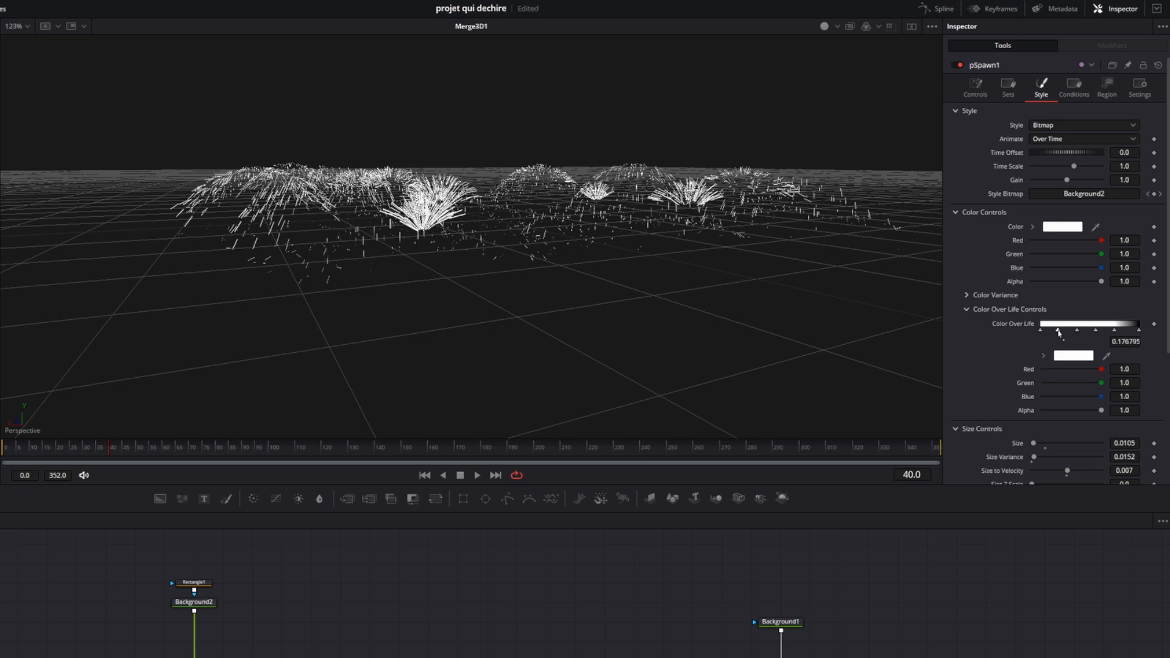
{"action": "left_click_drag", "start_coordinate": [1102, 396], "coordinate": [991, 398]}
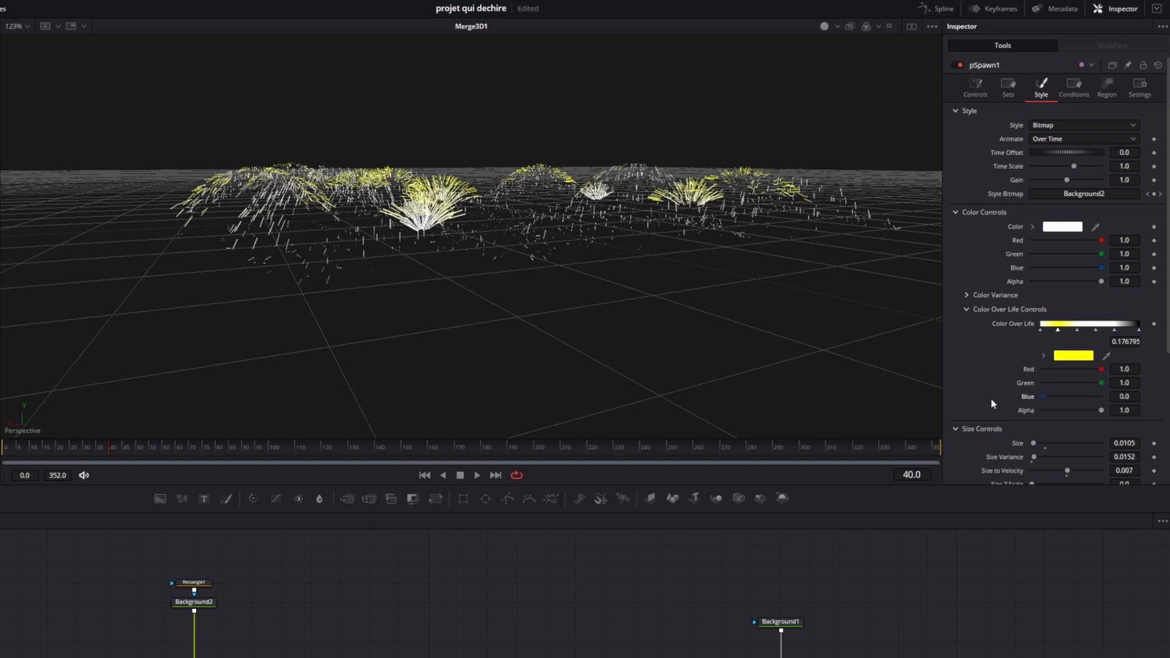
{"action": "left_click", "coordinate": [1077, 331]}
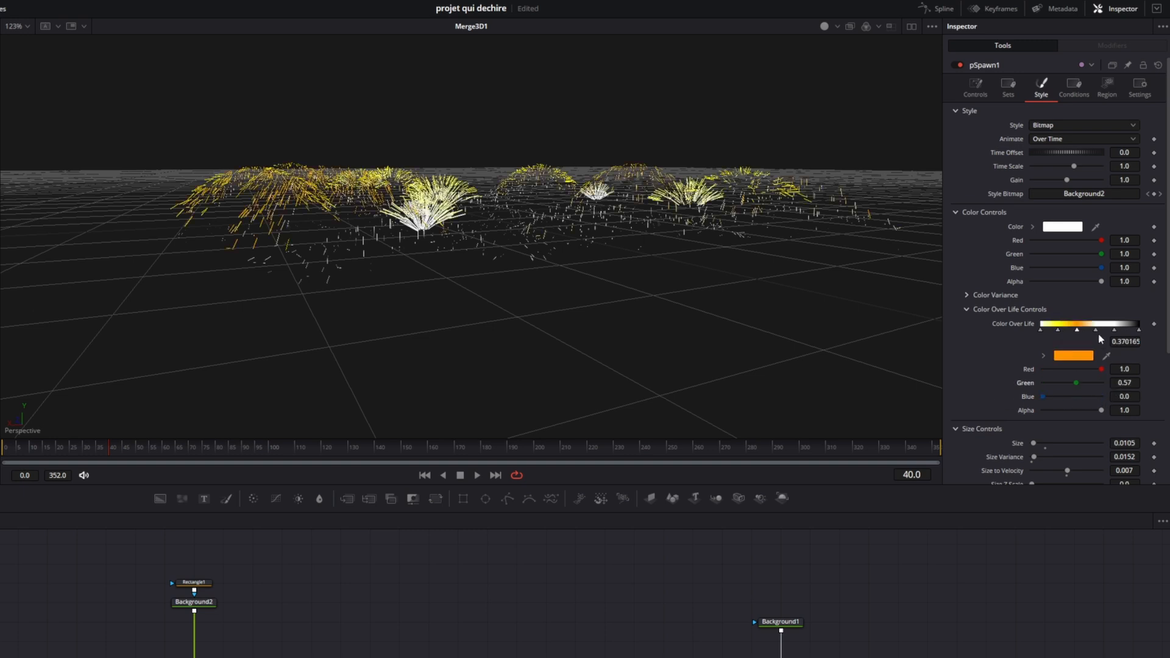
{"action": "left_click", "coordinate": [1095, 330]}
{"action": "left_click_drag", "start_coordinate": [1101, 396], "coordinate": [1052, 383]}
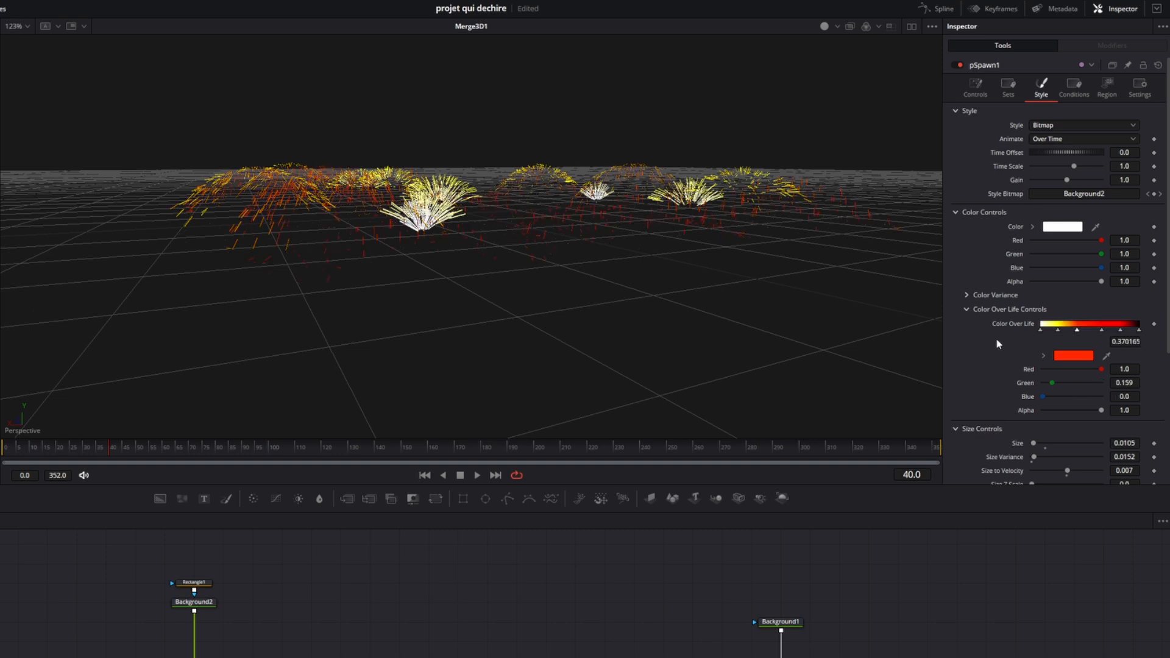
{"action": "left_click_drag", "start_coordinate": [1096, 330], "coordinate": [1076, 330]}
- Play back the colored spark particles from near the start of the timeline
{"action": "left_click", "coordinate": [11, 453]}
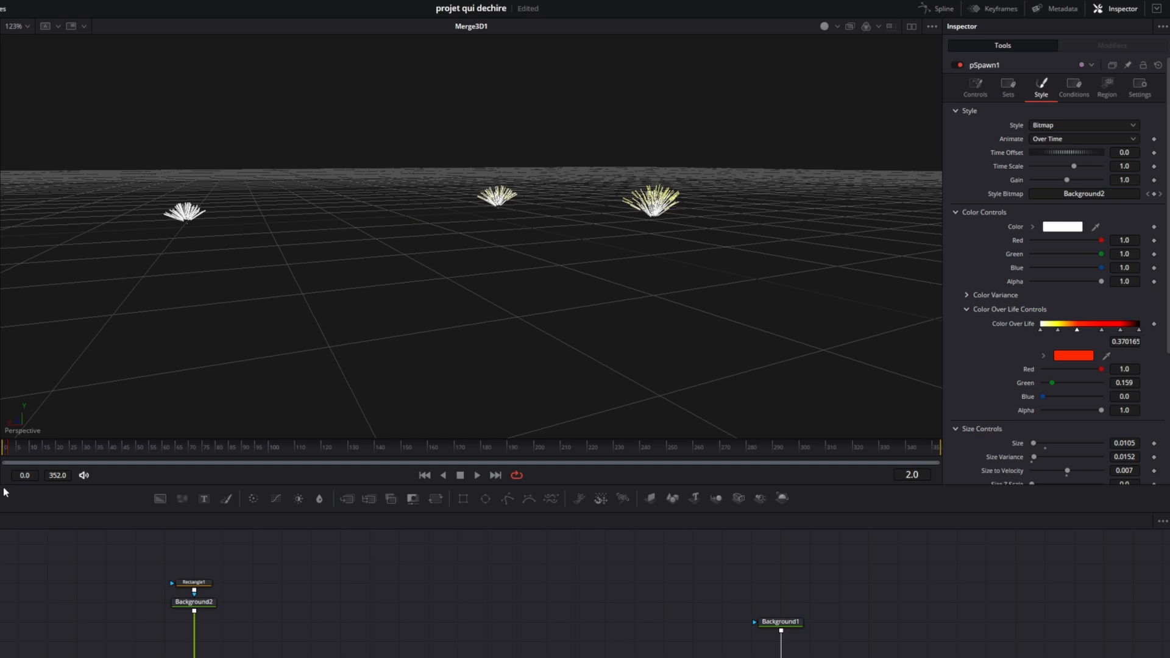
{"action": "key", "text": "space"}
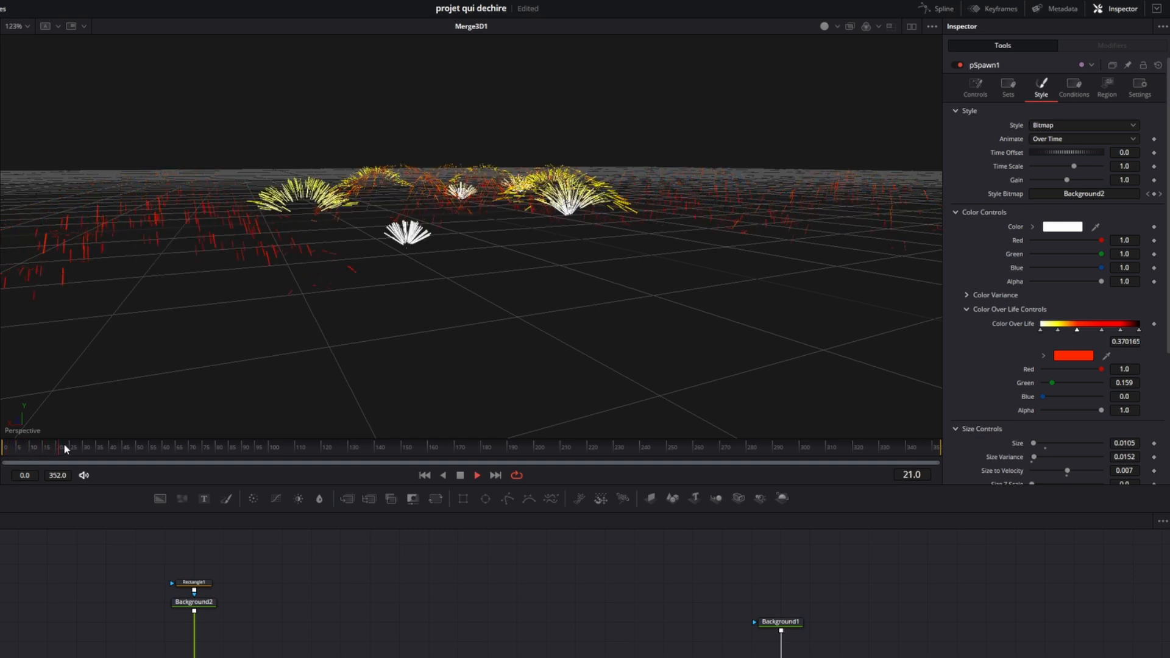
{"action": "key", "text": "space"}
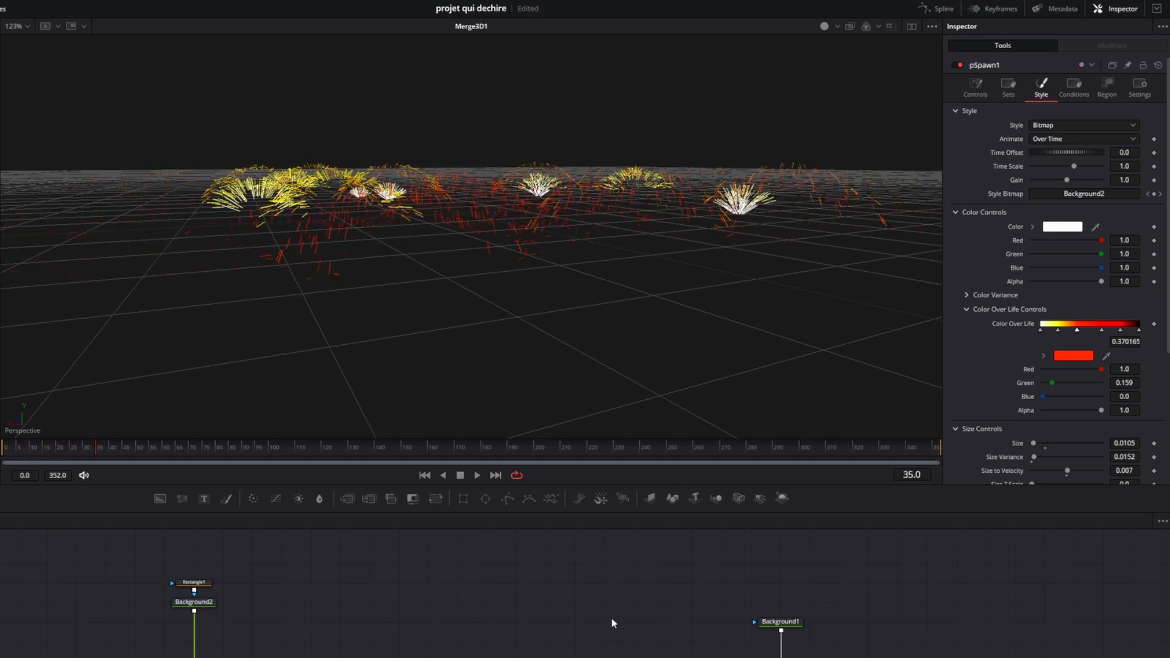
- Add a Camera 3D to Merge3D1, copy the perspective point of view to it, and preview the sparks through MediaOut1
{"action": "left_click", "coordinate": [701, 584]}
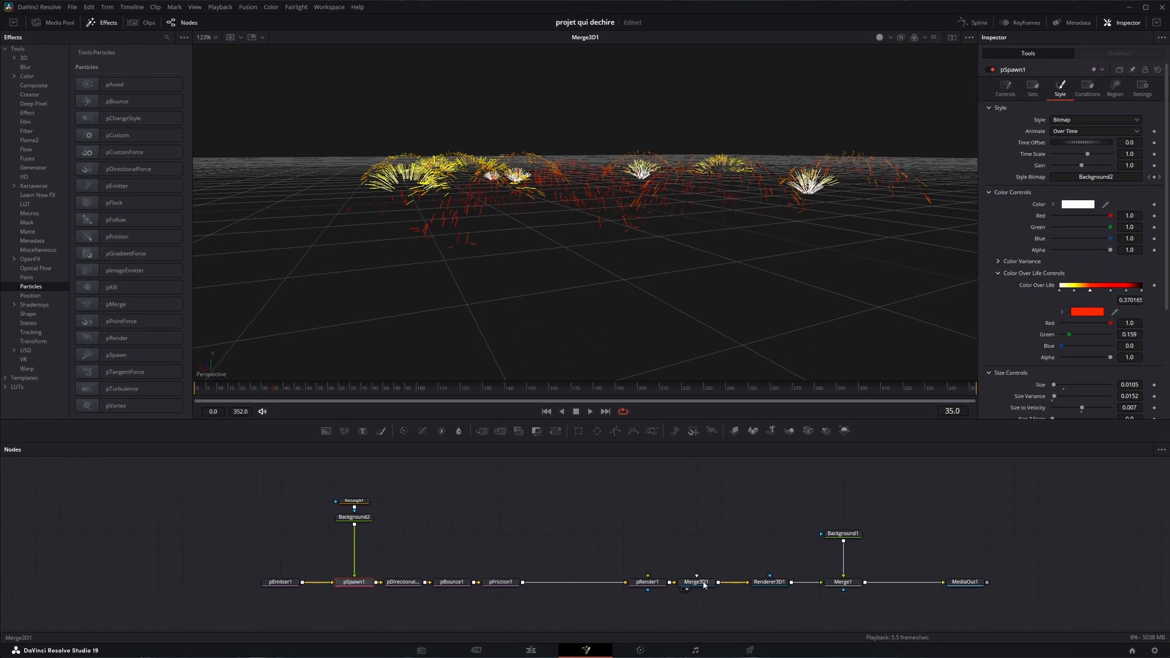
{"action": "left_click", "coordinate": [809, 431]}
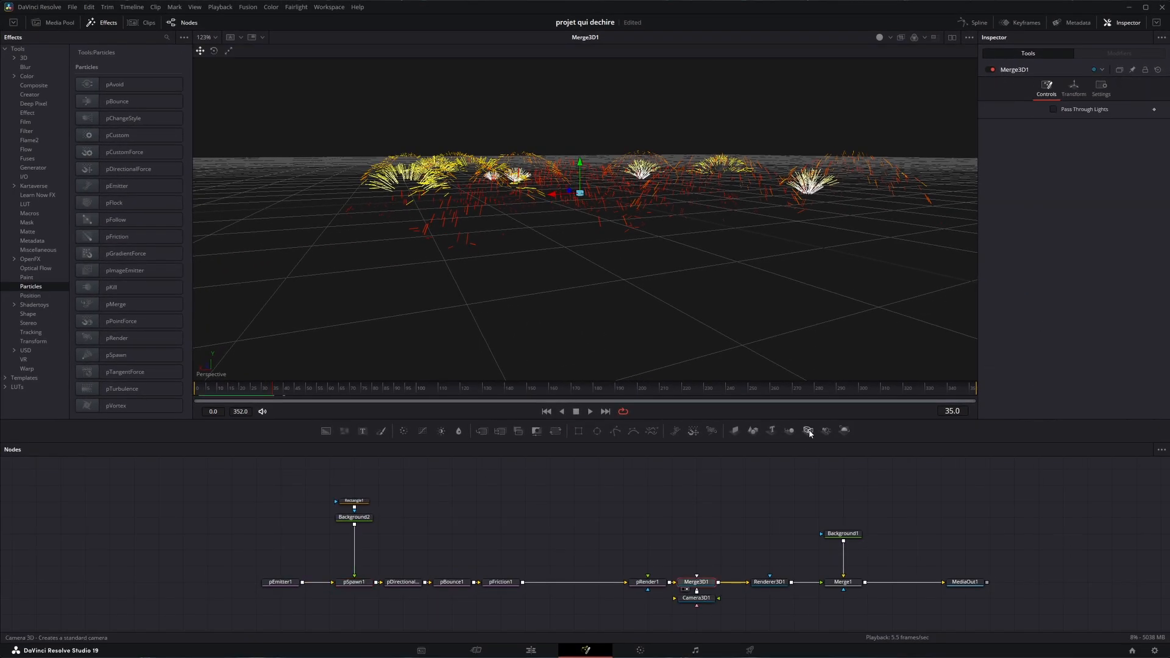
{"action": "right_click", "coordinate": [575, 199]}
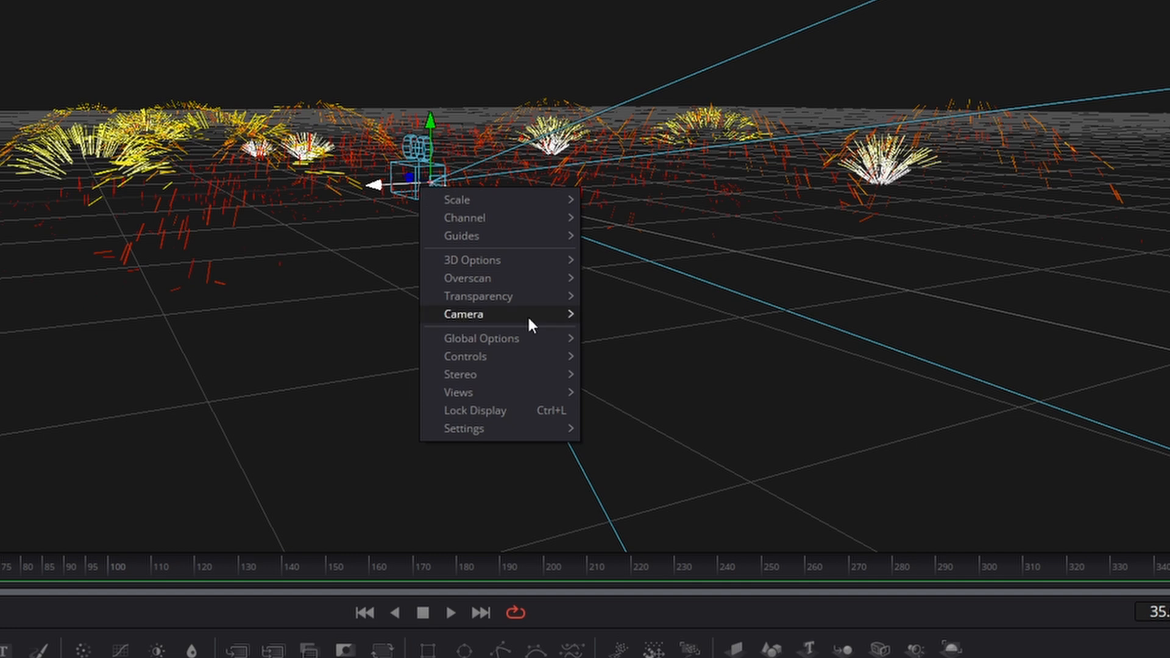
{"action": "mouse_move", "coordinate": [528, 314]}
{"action": "mouse_move", "coordinate": [667, 453]}
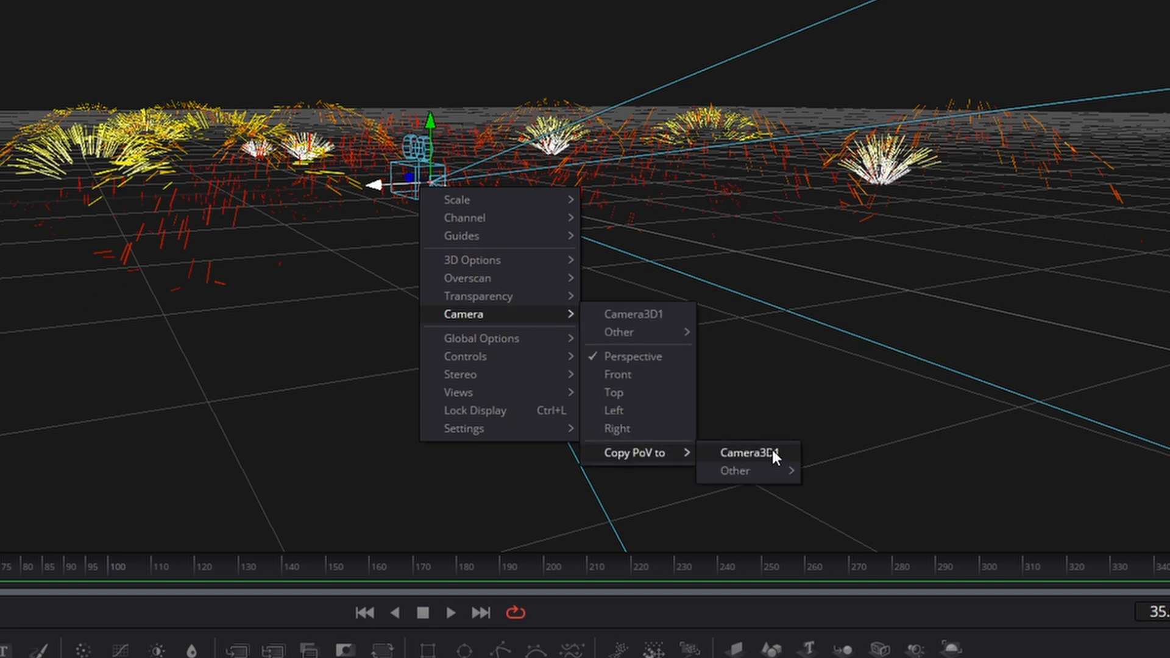
{"action": "left_click", "coordinate": [771, 451]}
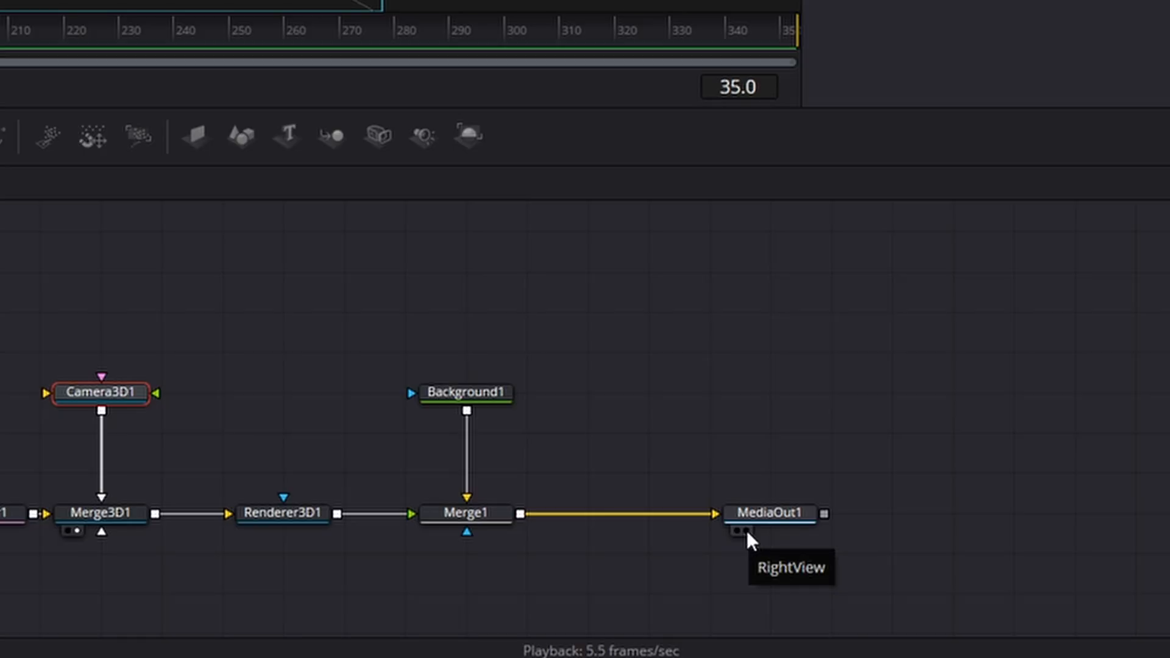
{"action": "left_click", "coordinate": [747, 530]}
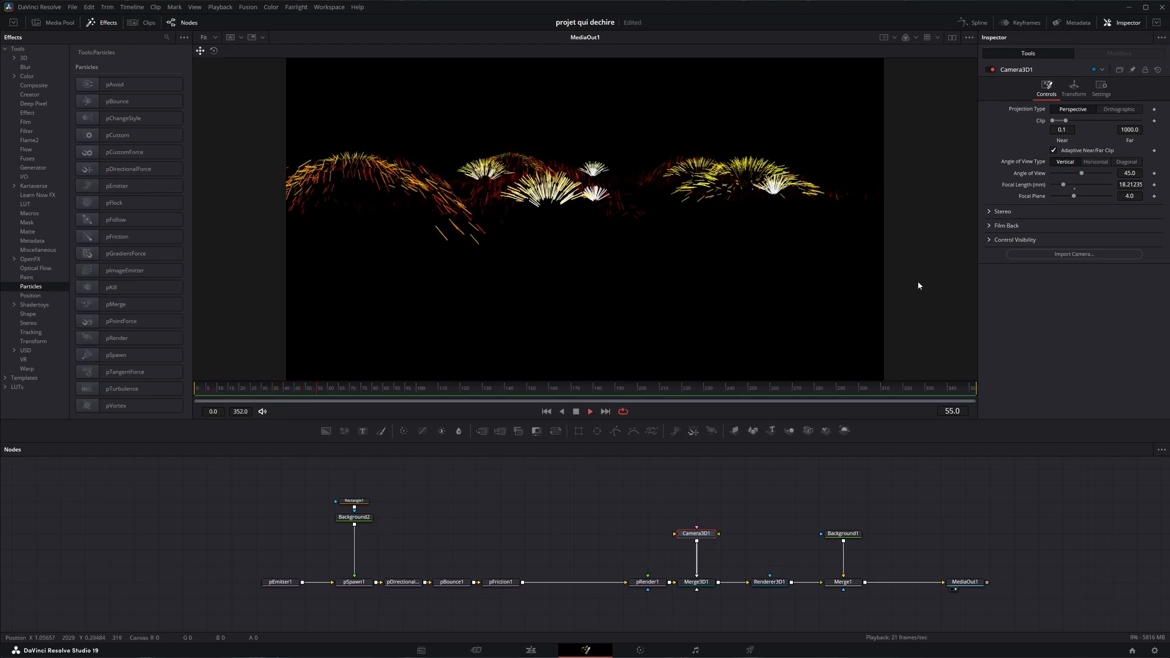
{"action": "key", "text": "space"}
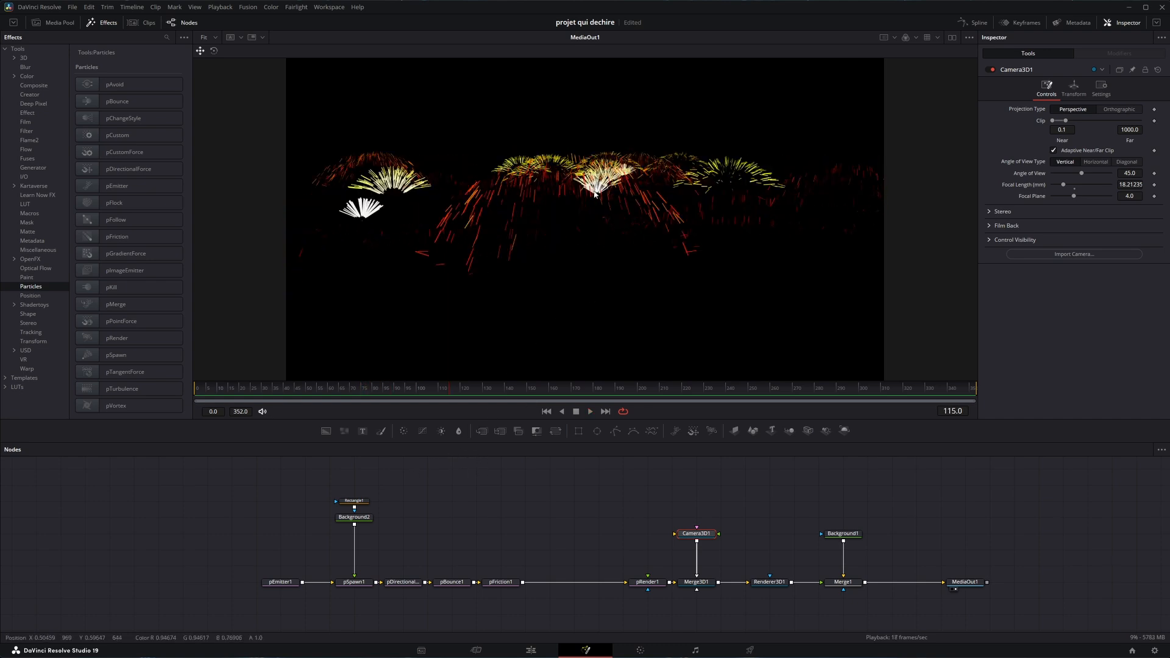
- Set pSpawn1's Number Variance to 11.8
{"action": "left_click", "coordinate": [360, 582]}
{"action": "left_click", "coordinate": [1006, 88]}
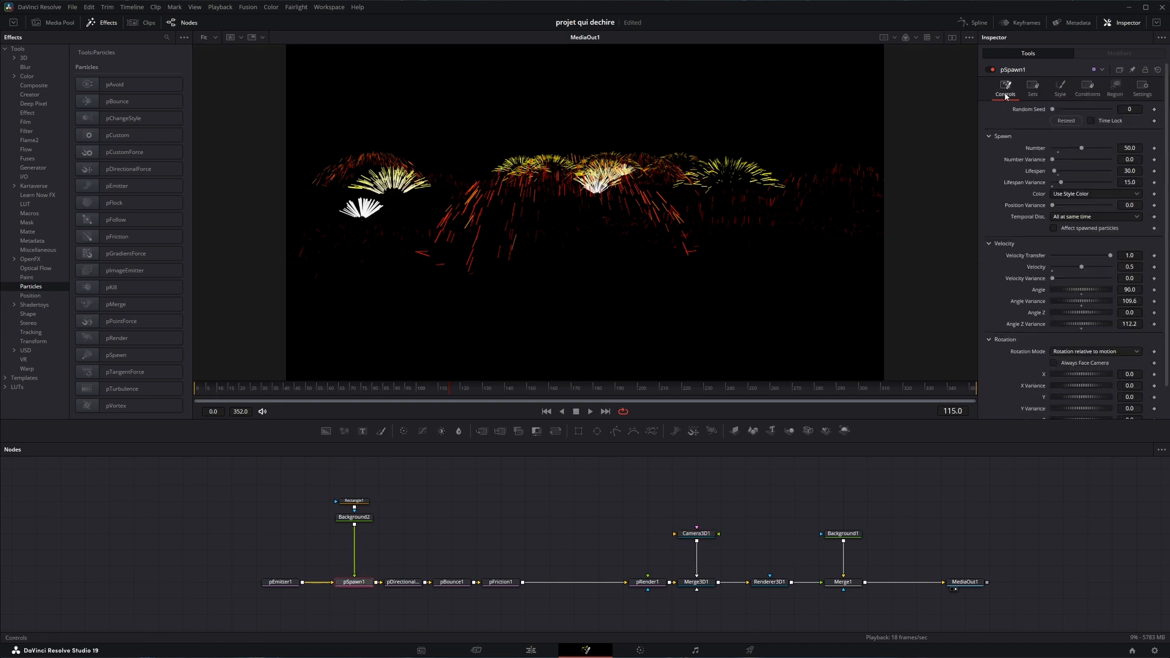
{"action": "left_click_drag", "start_coordinate": [1053, 159], "coordinate": [1060, 159]}
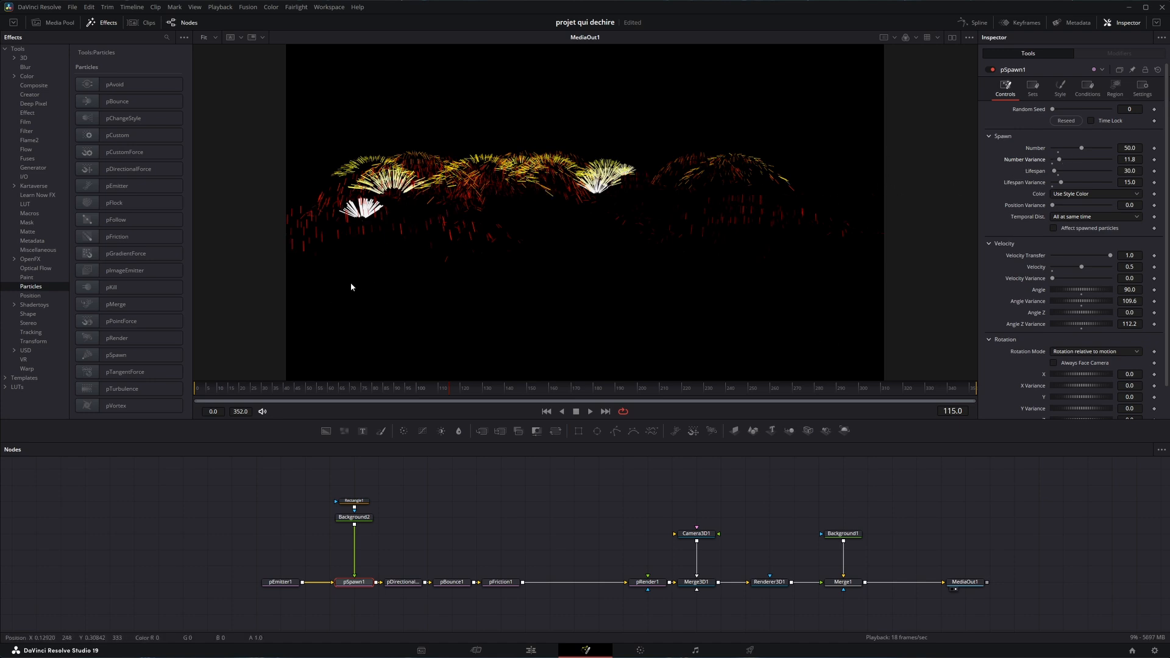
- Set pEmitter1's Number to 2 and preview the denser sparks around frame 50
{"action": "left_click", "coordinate": [280, 582]}
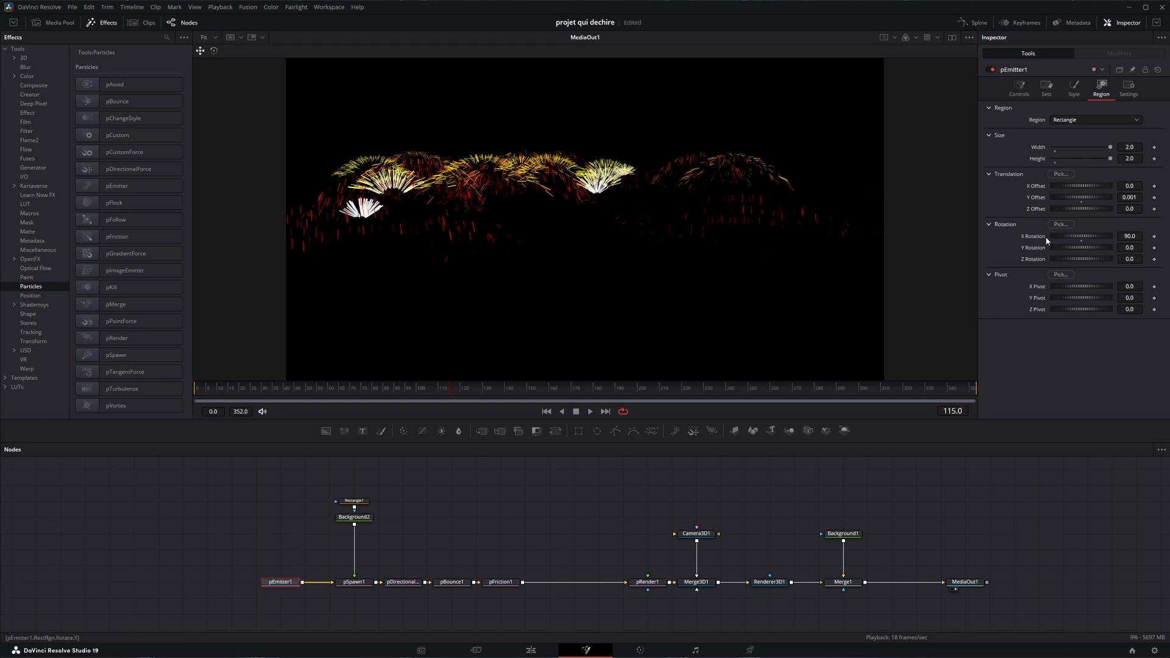
{"action": "left_click", "coordinate": [1019, 89]}
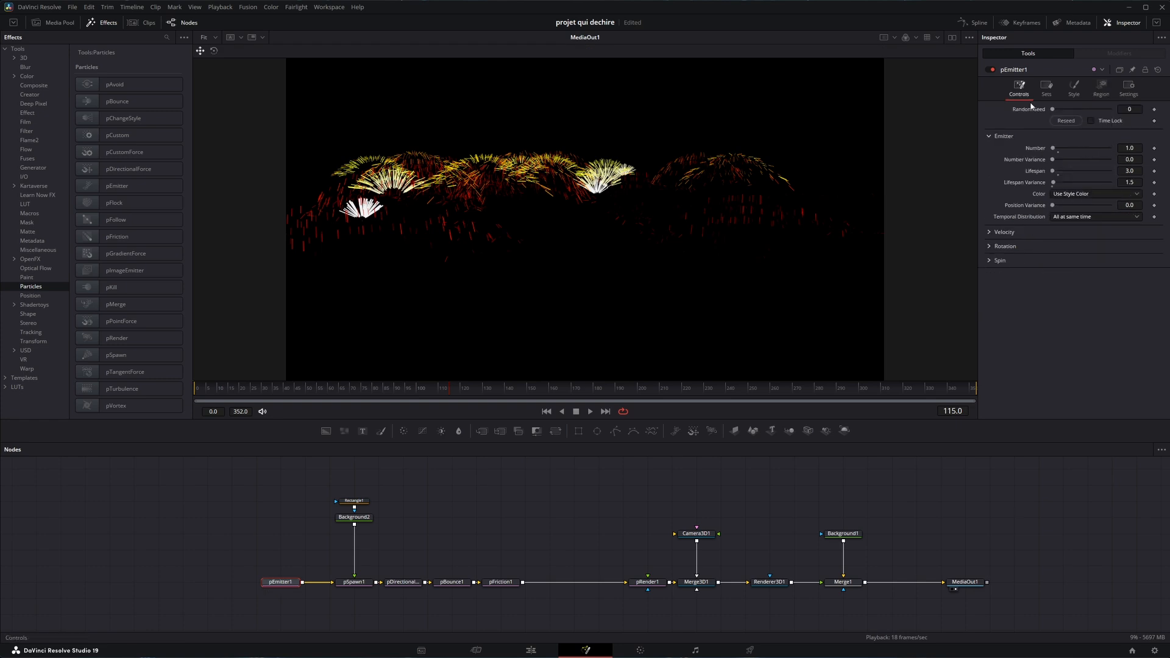
{"action": "left_click", "coordinate": [1133, 148]}
{"action": "type", "text": "2"}
{"action": "key", "text": "Tab"}
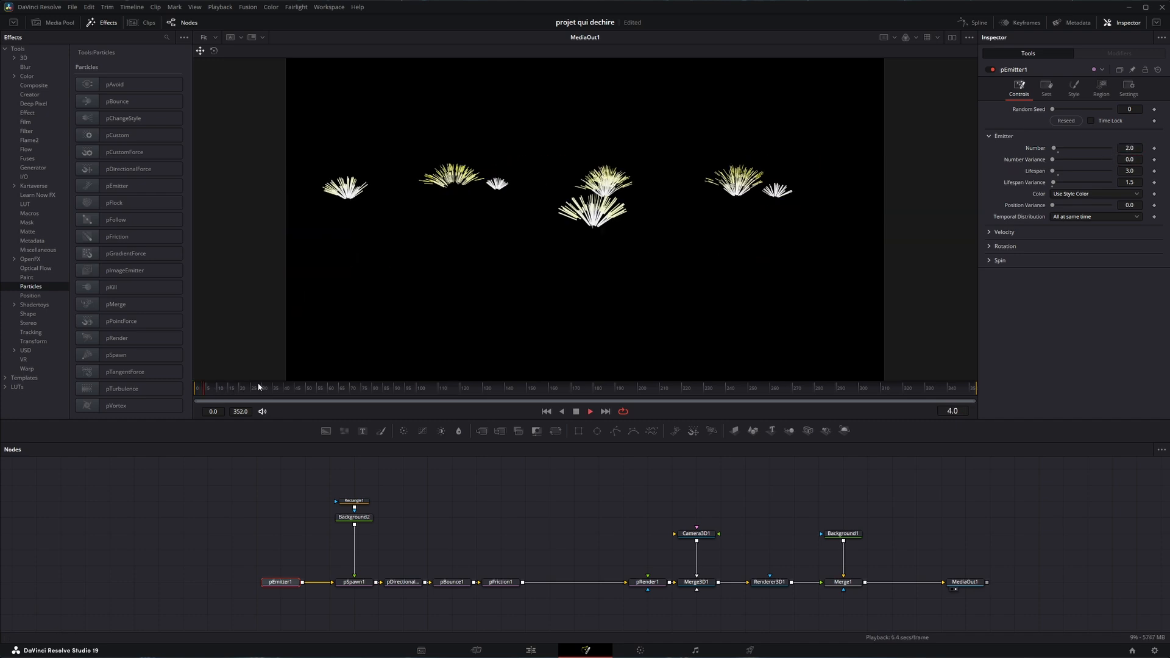
{"action": "left_click", "coordinate": [306, 388]}
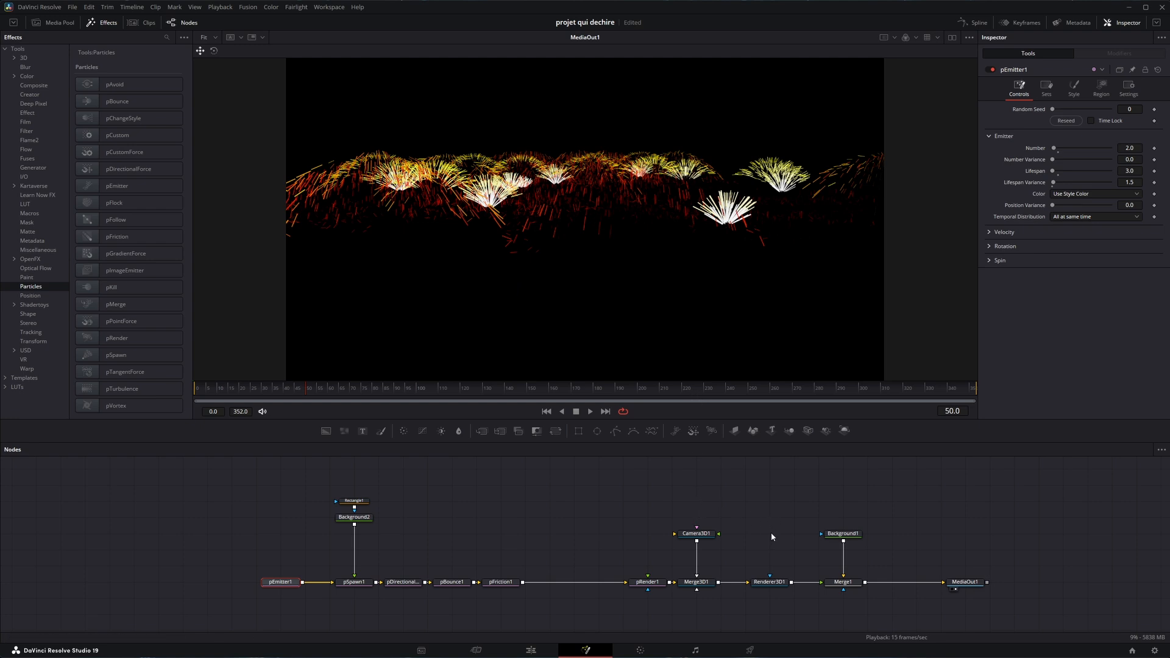
- Switch Renderer3D1 to the Hardware Renderer and enable accumulation effects with depth of field, Quality 250 and DoF blur amount 0.011
{"action": "left_click", "coordinate": [769, 582]}
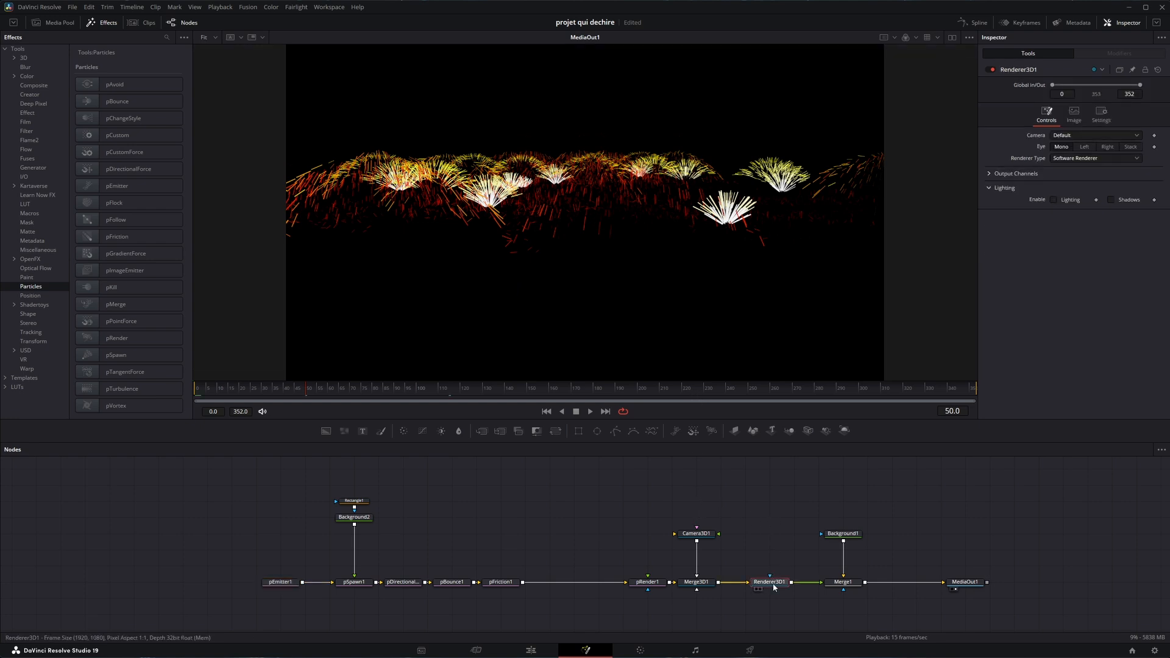
{"action": "left_click", "coordinate": [1091, 159]}
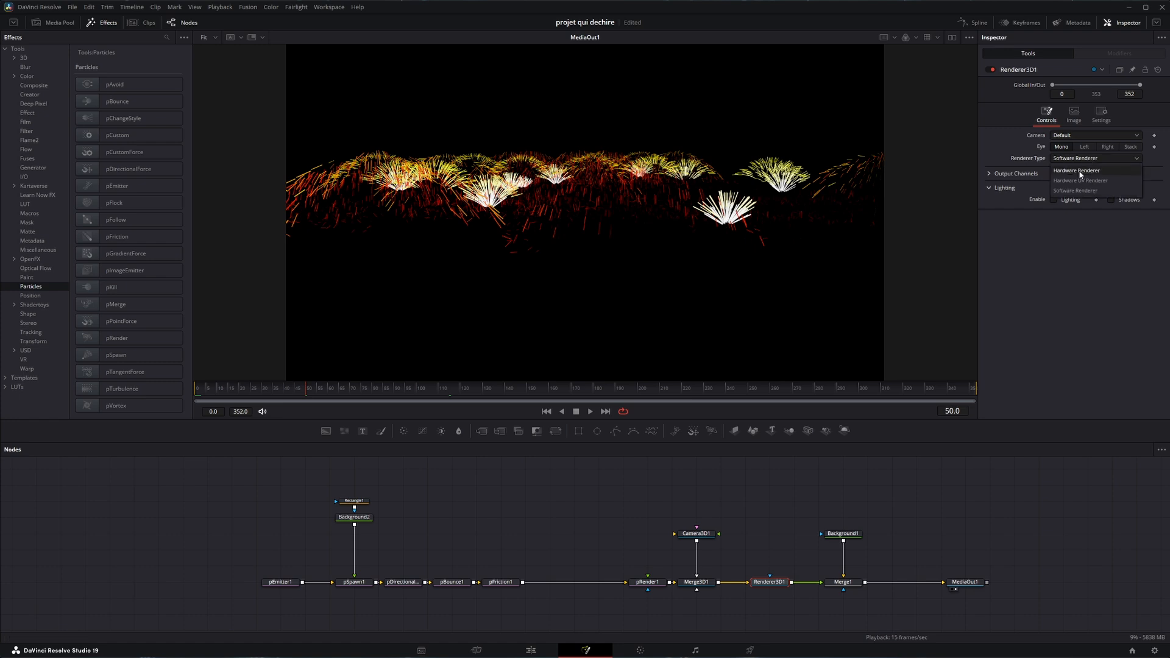
{"action": "left_click", "coordinate": [1088, 172]}
{"action": "left_click", "coordinate": [993, 203]}
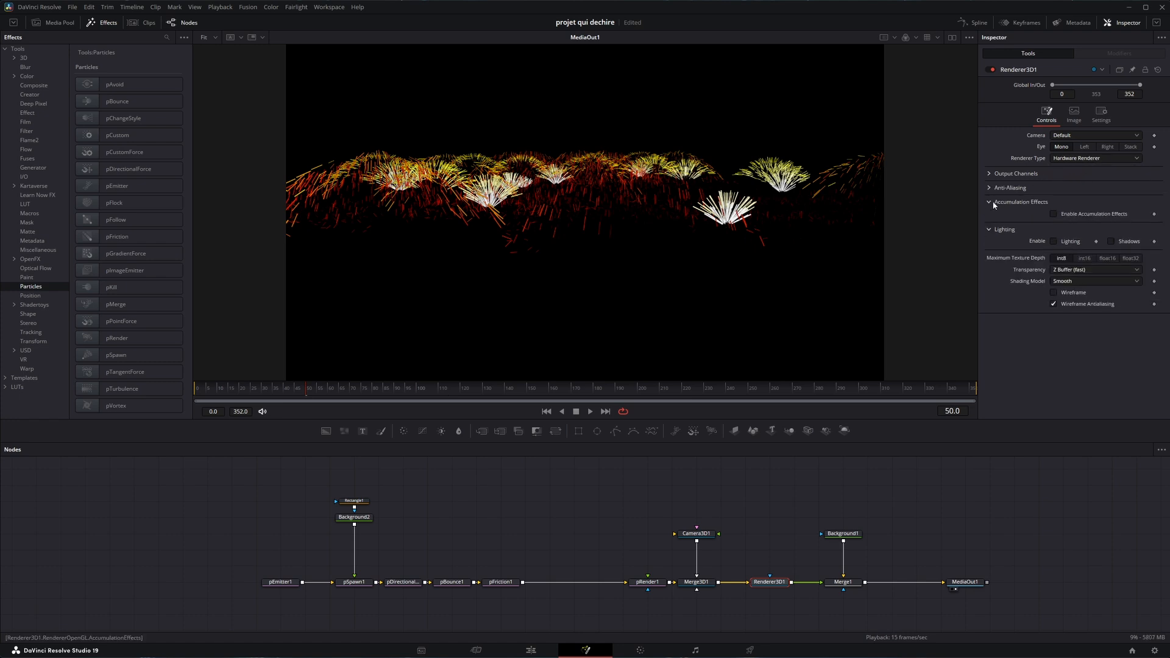
{"action": "left_click", "coordinate": [1054, 214]}
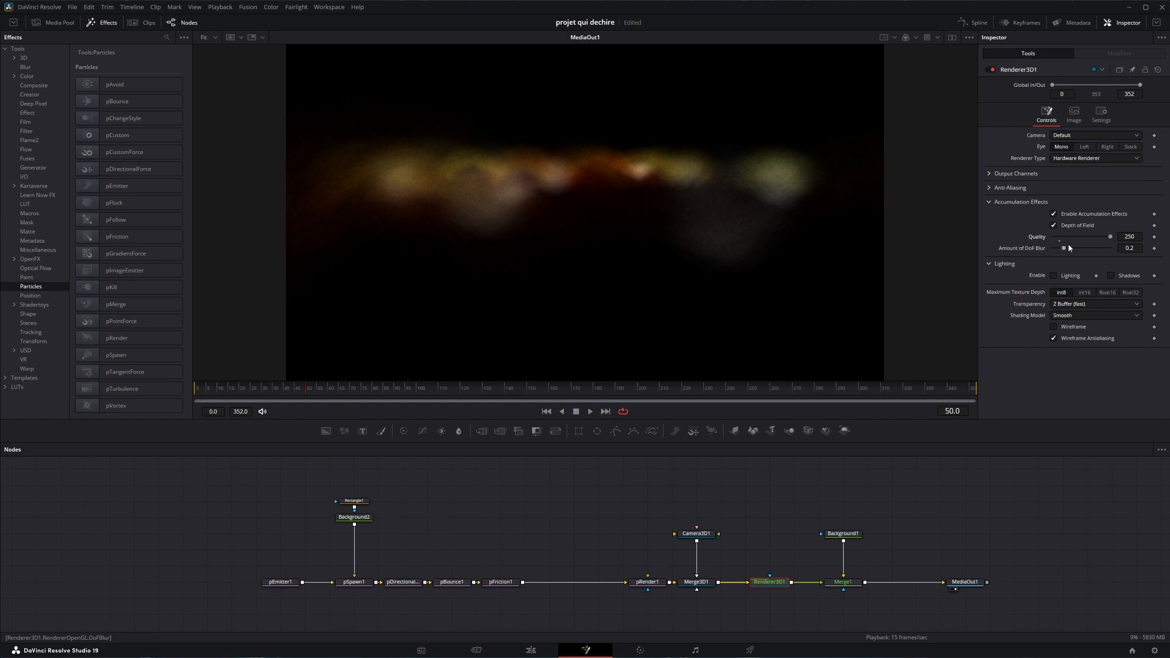
{"action": "left_click_drag", "start_coordinate": [1138, 250], "coordinate": [1023, 250]}
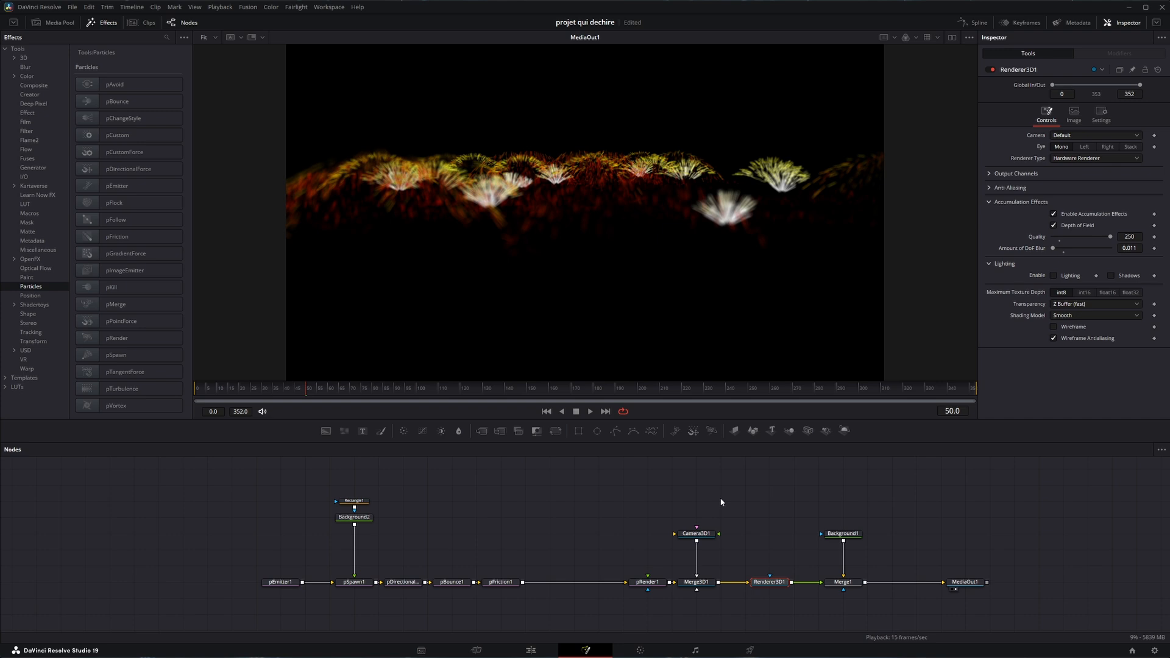
- Set Camera3D1's Focal Length to 25.1 mm and Focal Plane to 2.22, and preview the depth of field along the timeline
{"action": "left_click", "coordinate": [696, 534]}
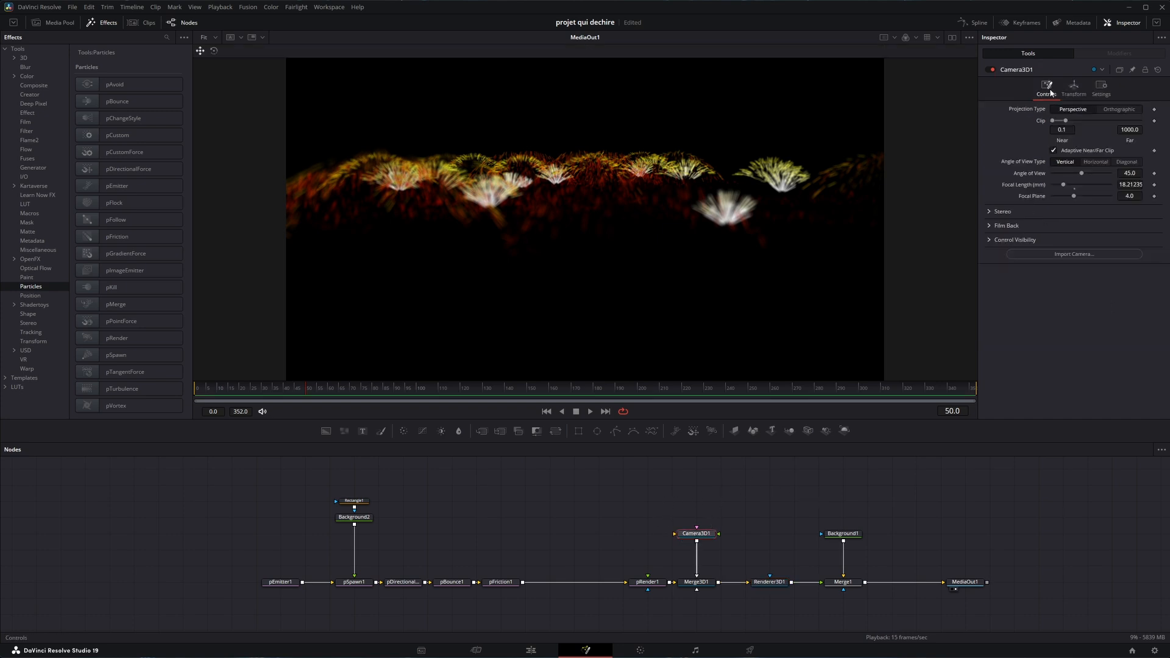
{"action": "left_click_drag", "start_coordinate": [1065, 183], "coordinate": [1063, 197]}
{"action": "left_click", "coordinate": [671, 461]}
{"action": "left_click_drag", "start_coordinate": [199, 388], "coordinate": [252, 394]}
{"action": "left_click_drag", "start_coordinate": [387, 398], "coordinate": [547, 403]}
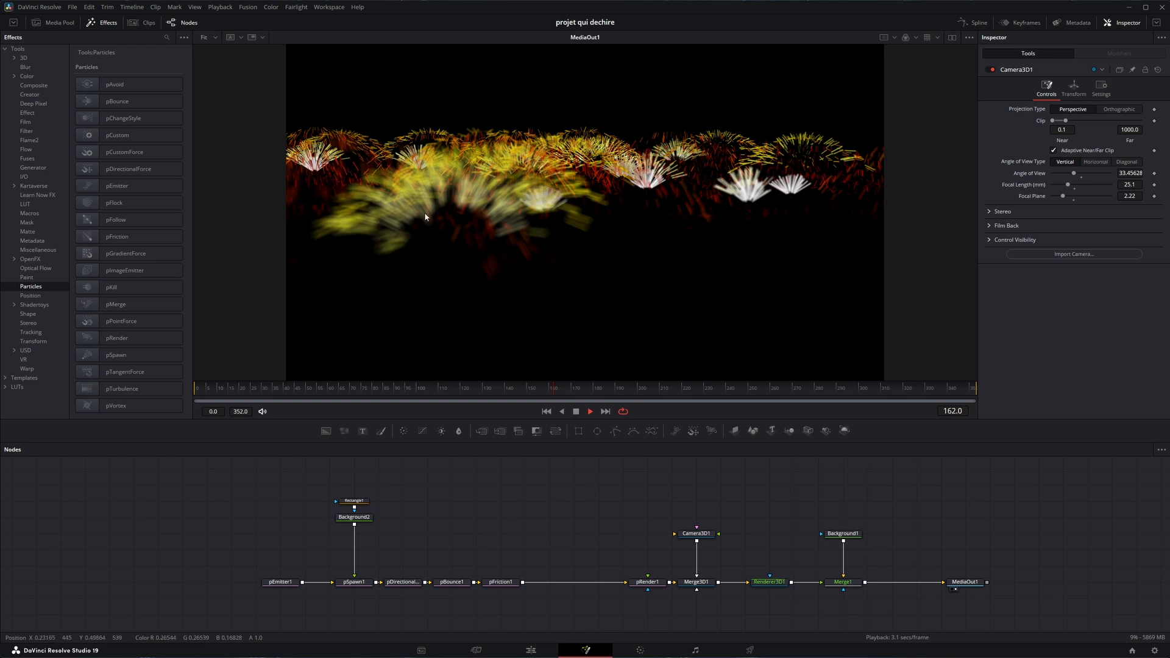
{"action": "left_click", "coordinate": [575, 412]}
- Move the pRender, Merge3D, camera and renderer nodes closer to pFriction1 and insert a Color Corrector after Renderer3D1
{"action": "left_click_drag", "start_coordinate": [769, 502], "coordinate": [589, 617]}
{"action": "left_click_drag", "start_coordinate": [759, 589], "coordinate": [686, 589]}
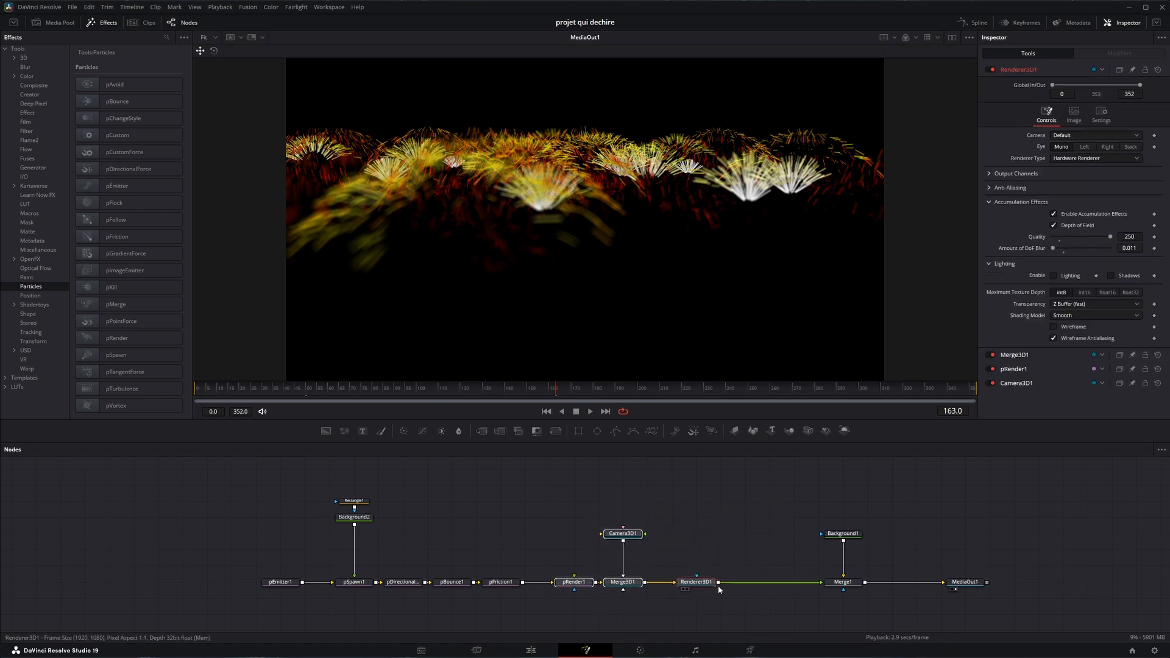
{"action": "left_click", "coordinate": [404, 431]}
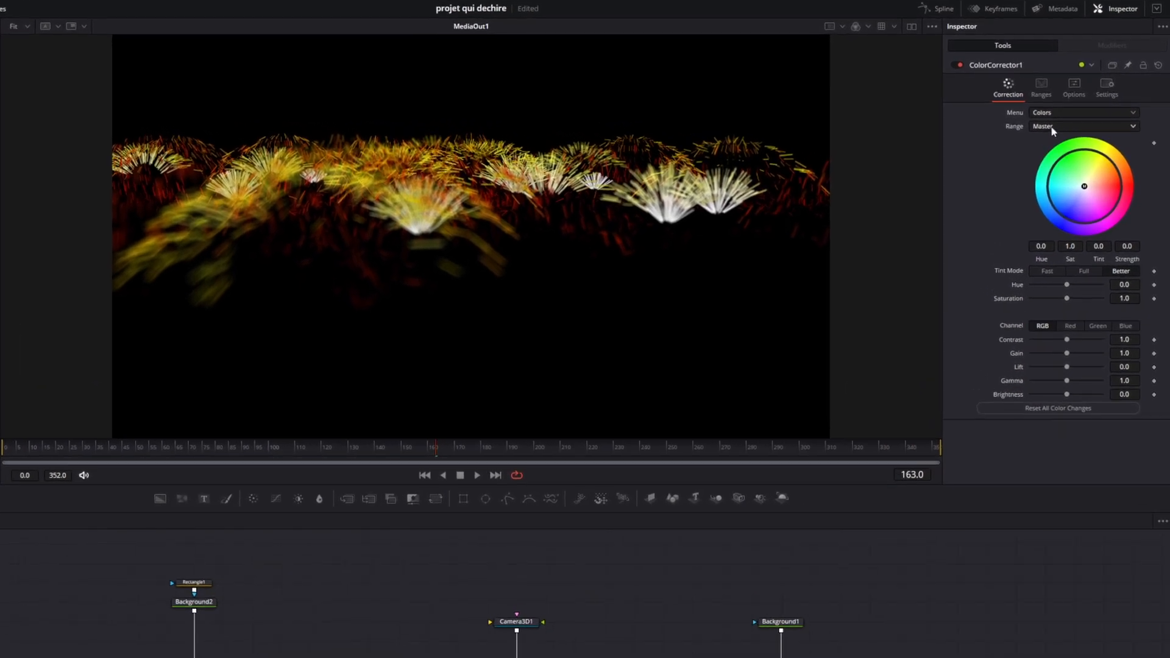
- Tint the Color Corrector's Shadows range red with Strength 0.9272
{"action": "left_click", "coordinate": [1067, 122]}
{"action": "left_click", "coordinate": [1060, 153]}
{"action": "left_click_drag", "start_coordinate": [1084, 188], "coordinate": [1119, 186]}
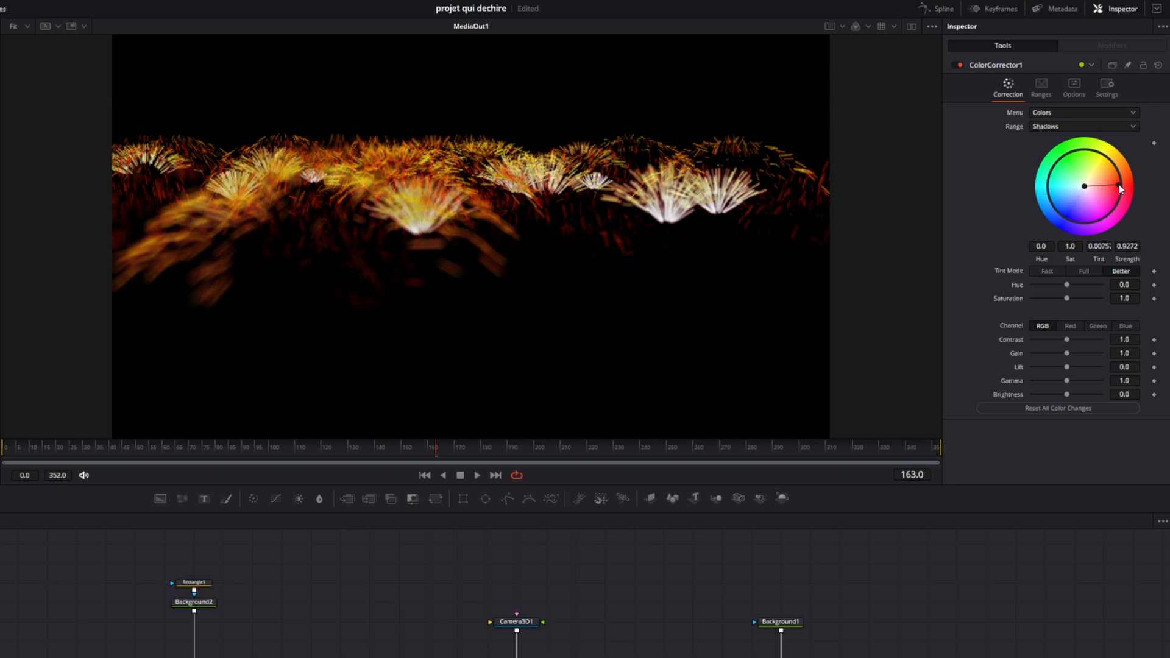
- Tint the Midtones range red with Strength 0.4522 and raise its Gain to 3.29
{"action": "left_click", "coordinate": [1093, 127]}
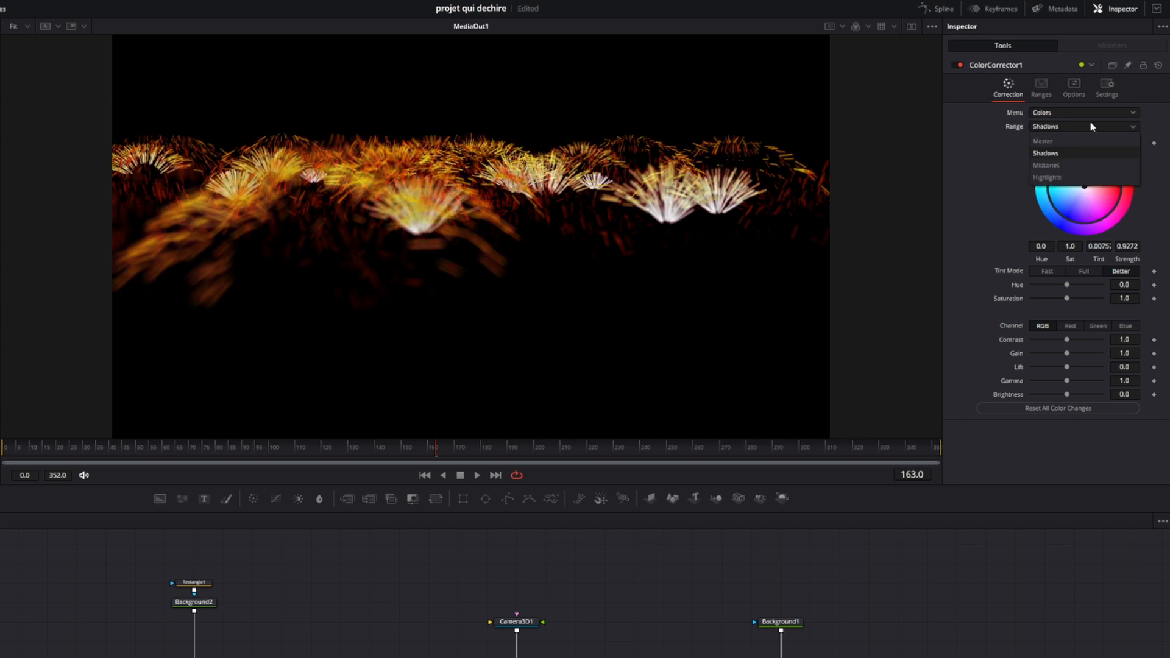
{"action": "left_click", "coordinate": [1083, 164]}
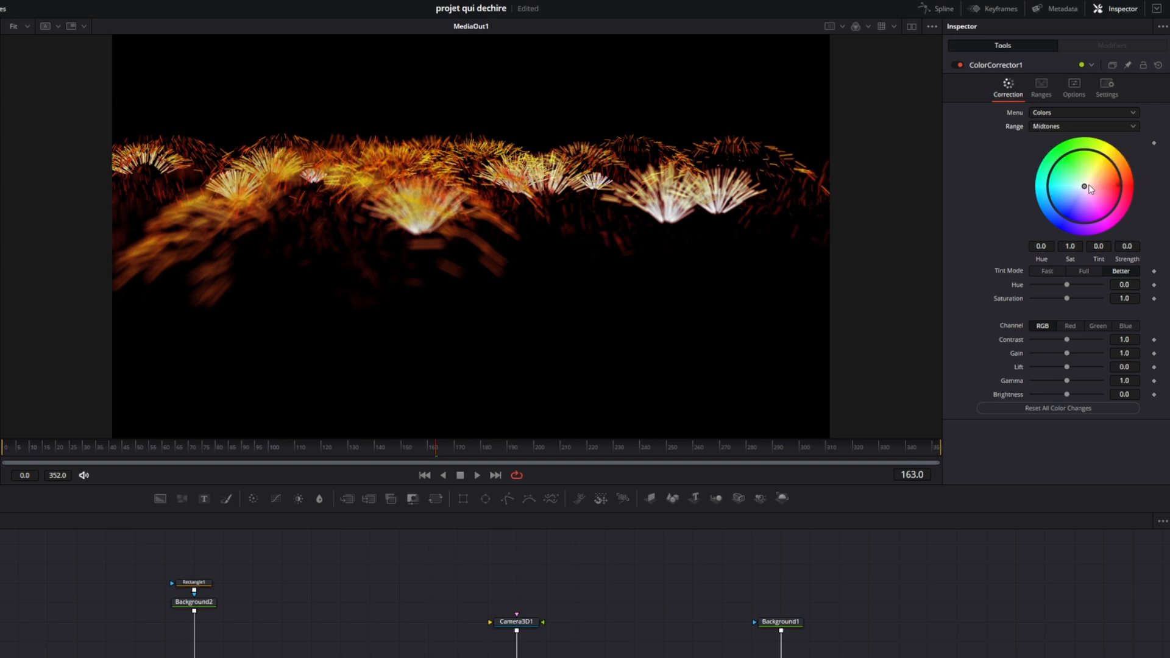
{"action": "left_click_drag", "start_coordinate": [1085, 186], "coordinate": [1109, 185]}
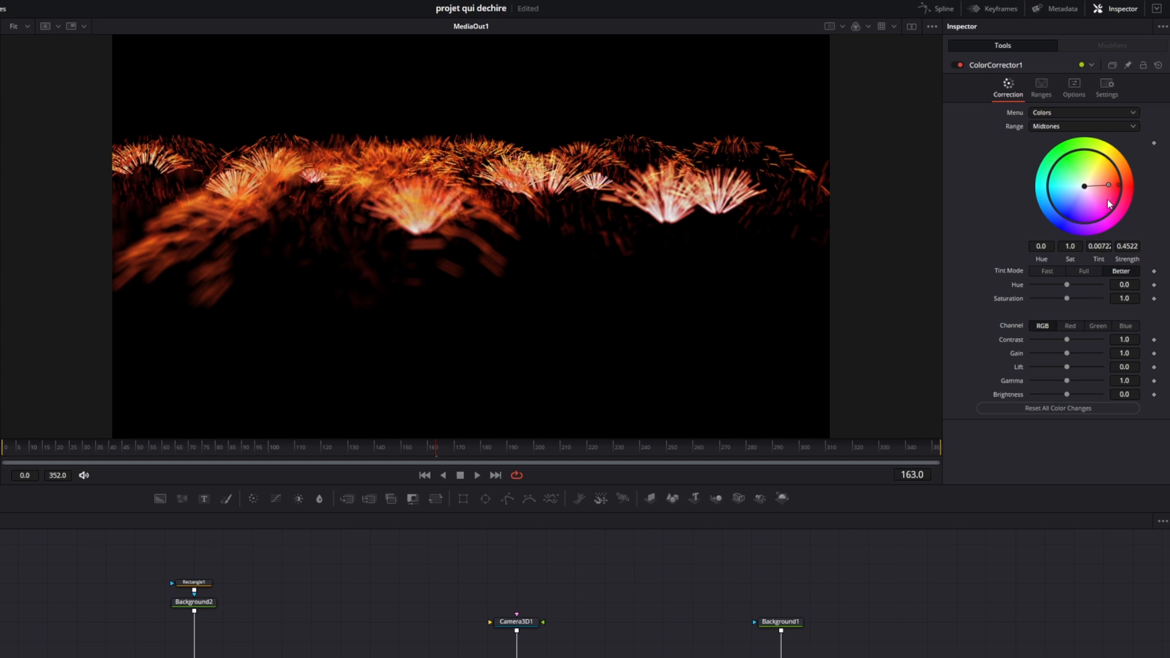
{"action": "left_click_drag", "start_coordinate": [1071, 353], "coordinate": [1086, 354]}
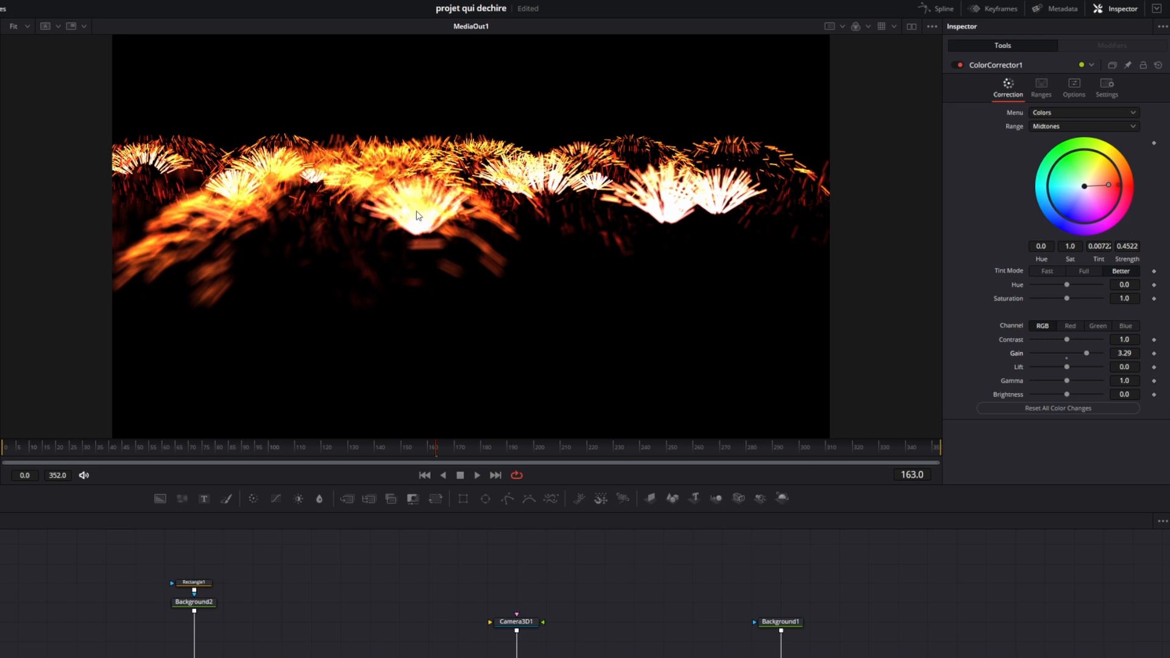
- Set the Highlights range's Gain to 2.65 and Saturation to 0.84
{"action": "left_click", "coordinate": [1090, 126]}
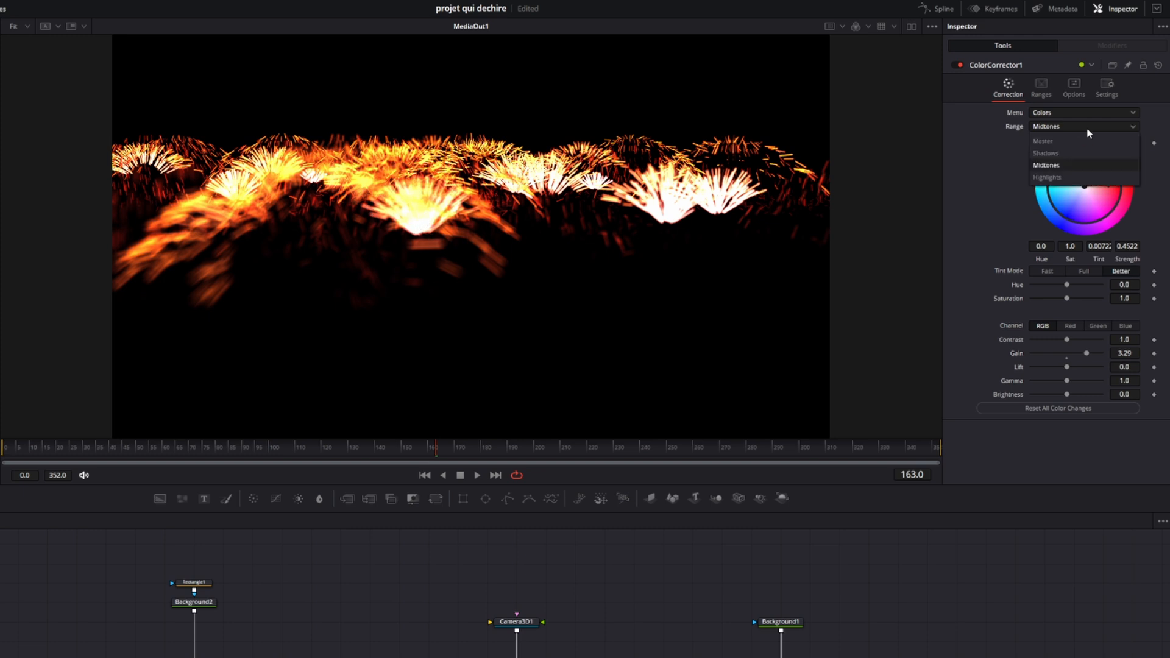
{"action": "left_click", "coordinate": [1074, 177]}
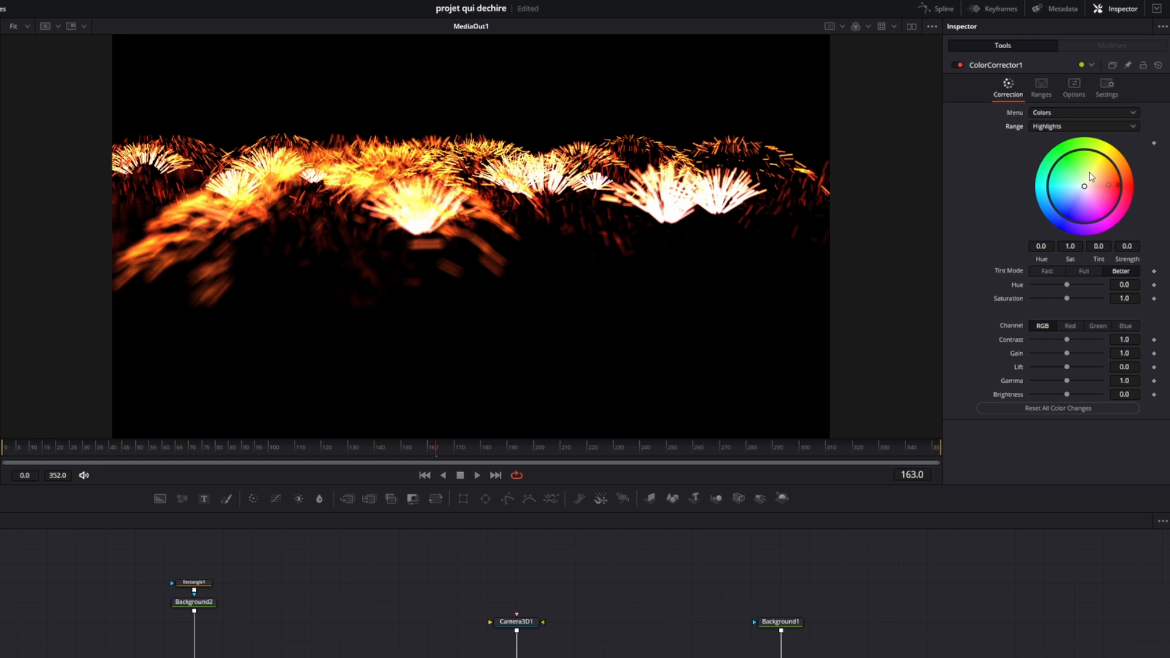
{"action": "left_click_drag", "start_coordinate": [1067, 353], "coordinate": [1079, 353]}
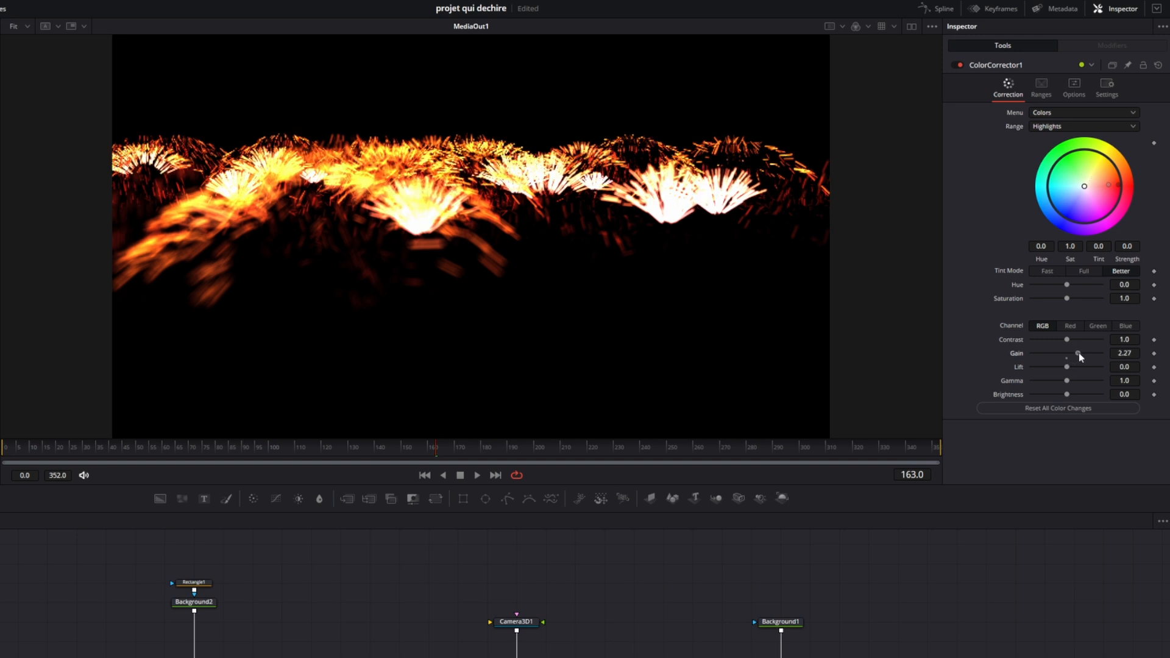
{"action": "left_click_drag", "start_coordinate": [1066, 298], "coordinate": [1064, 298]}
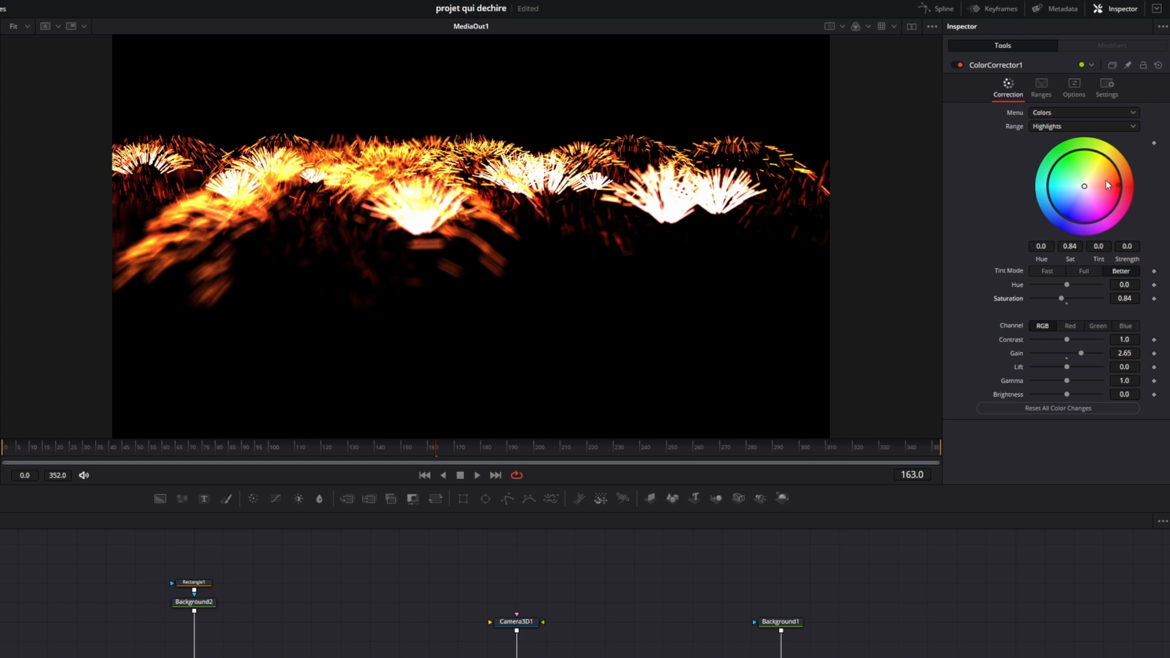
- Readjust the Shadows range's red tint to Tint -0.0113 and Strength 0.7347
{"action": "left_click", "coordinate": [1064, 127]}
{"action": "left_click", "coordinate": [1079, 142]}
{"action": "mouse_move", "coordinate": [1123, 189]}
{"action": "left_mouse_down"}
{"action": "mouse_move", "coordinate": [1057, 220]}
{"action": "mouse_move", "coordinate": [1063, 204]}
{"action": "mouse_move", "coordinate": [1120, 195]}
{"action": "mouse_move", "coordinate": [1124, 176]}
{"action": "left_mouse_up"}
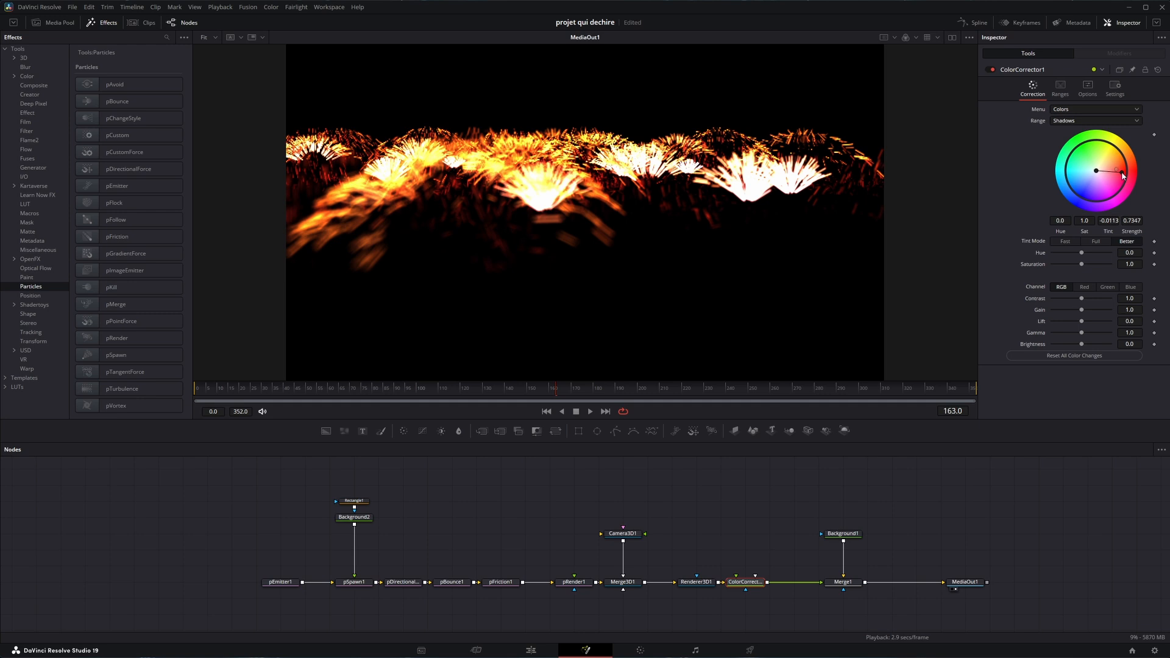
- Check the color-corrected sparks at other frames and turn off High Quality and Motion Blur for playback
{"action": "left_click", "coordinate": [480, 395]}
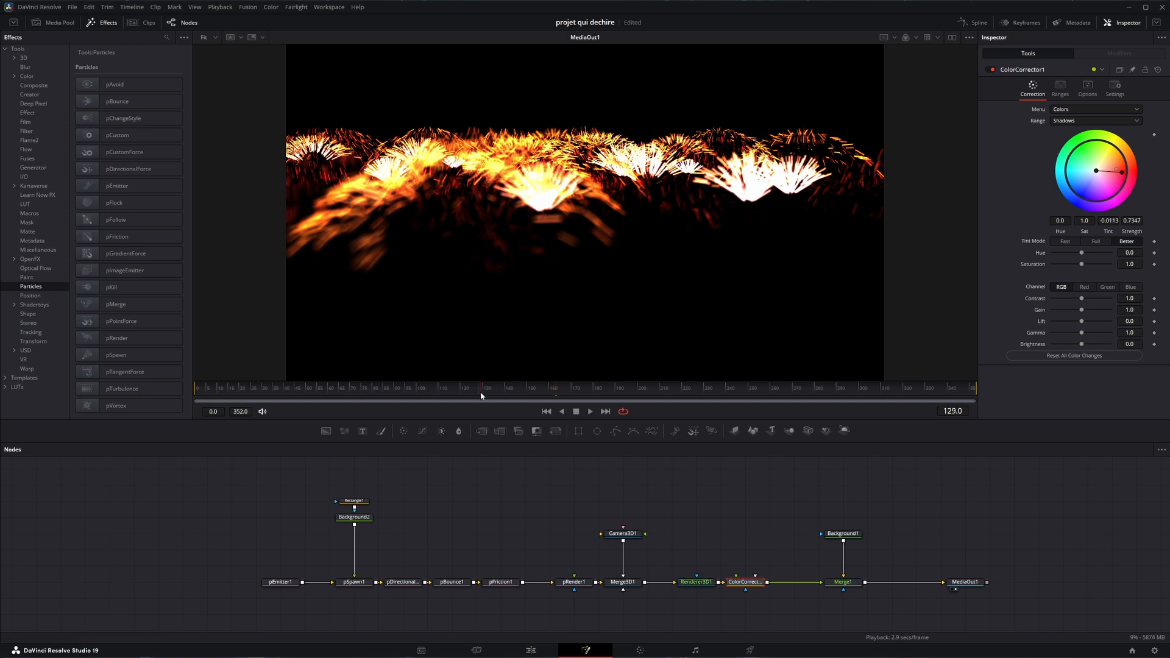
{"action": "left_click", "coordinate": [506, 395]}
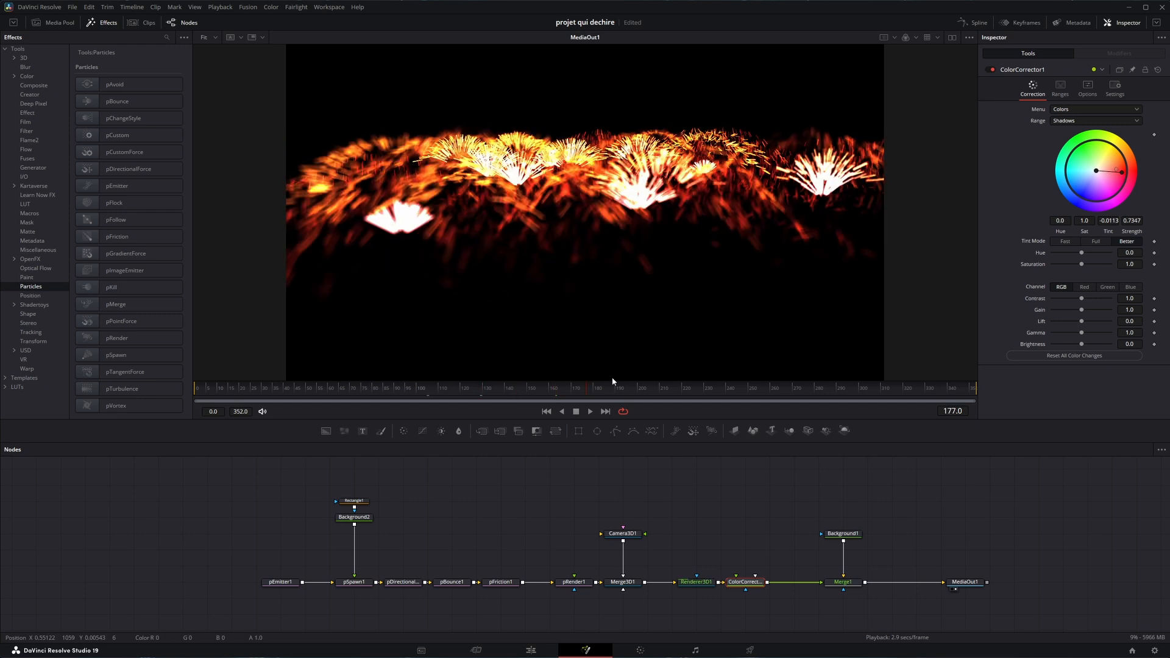
{"action": "right_click", "coordinate": [660, 413]}
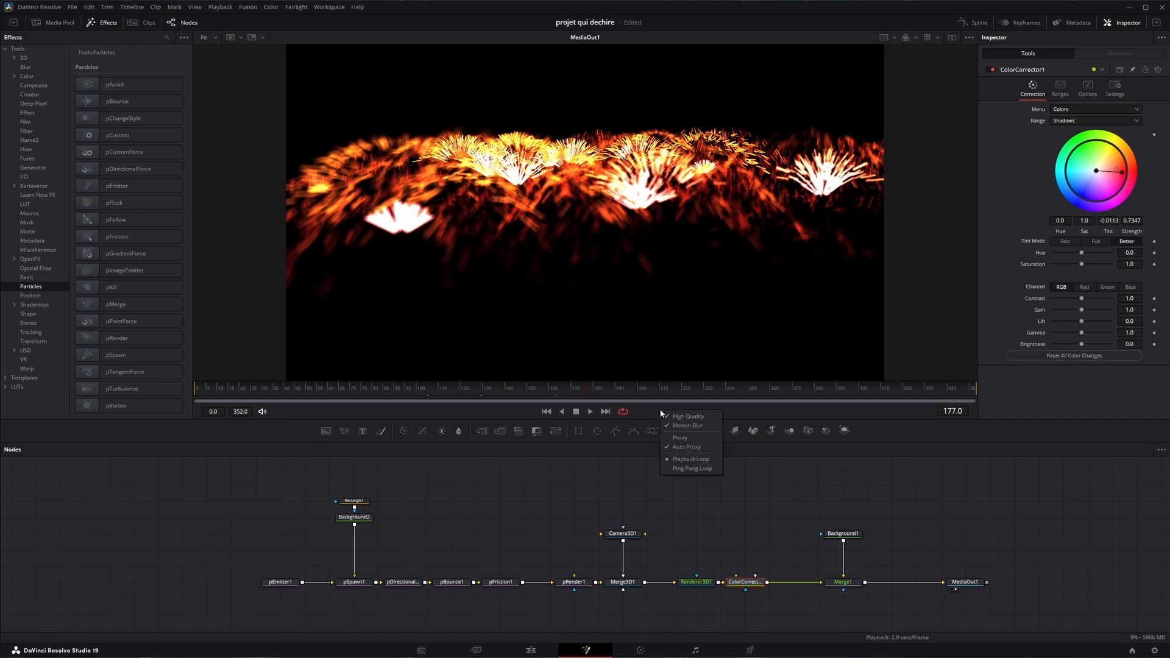
{"action": "left_click", "coordinate": [686, 420]}
{"action": "right_click", "coordinate": [674, 413]}
{"action": "left_click", "coordinate": [701, 425]}
- Play the spark animation from the first frame to review its motion and colors
{"action": "left_click_drag", "start_coordinate": [214, 390], "coordinate": [195, 390]}
{"action": "key", "text": "space"}
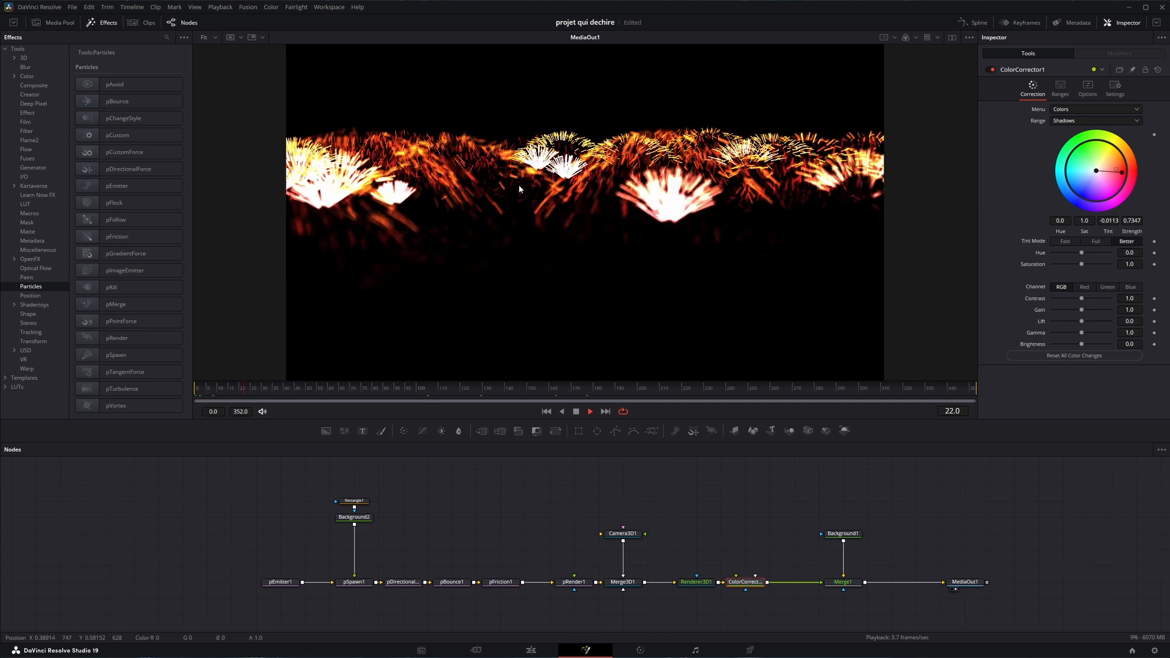
{"action": "key", "text": "space"}
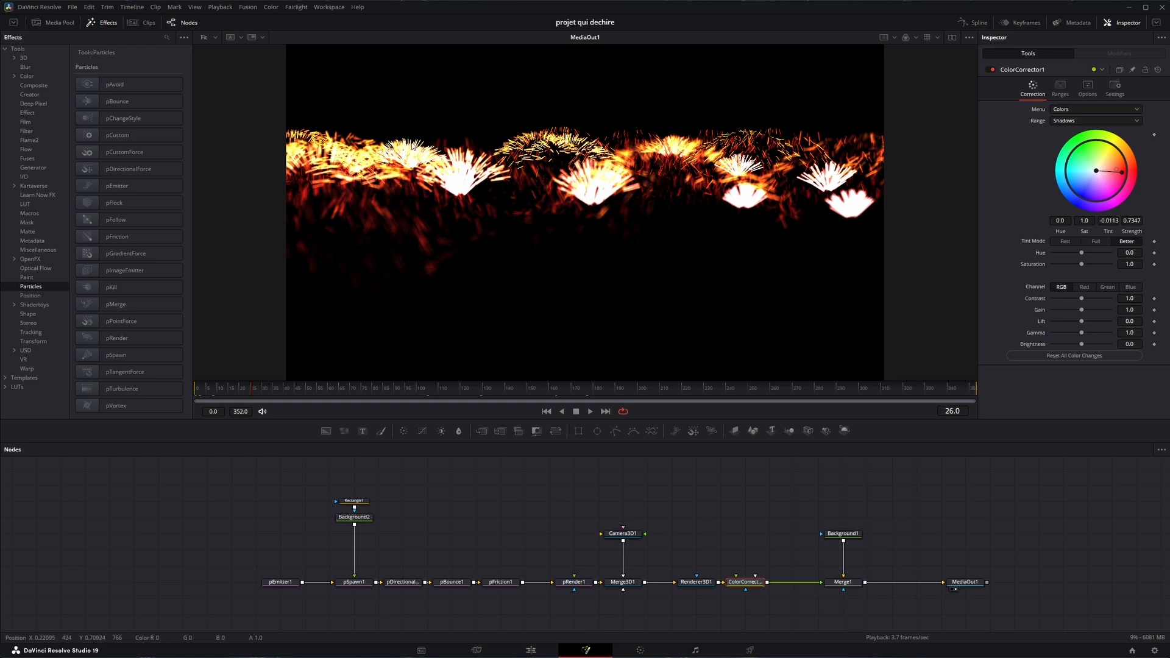
- Move Background1, Merge1 and MediaOut1 farther along the node graph and add a Blur after the ColorCorrector1 node
{"action": "left_click_drag", "start_coordinate": [1046, 532], "coordinate": [966, 586]}
{"action": "left_click", "coordinate": [750, 583]}
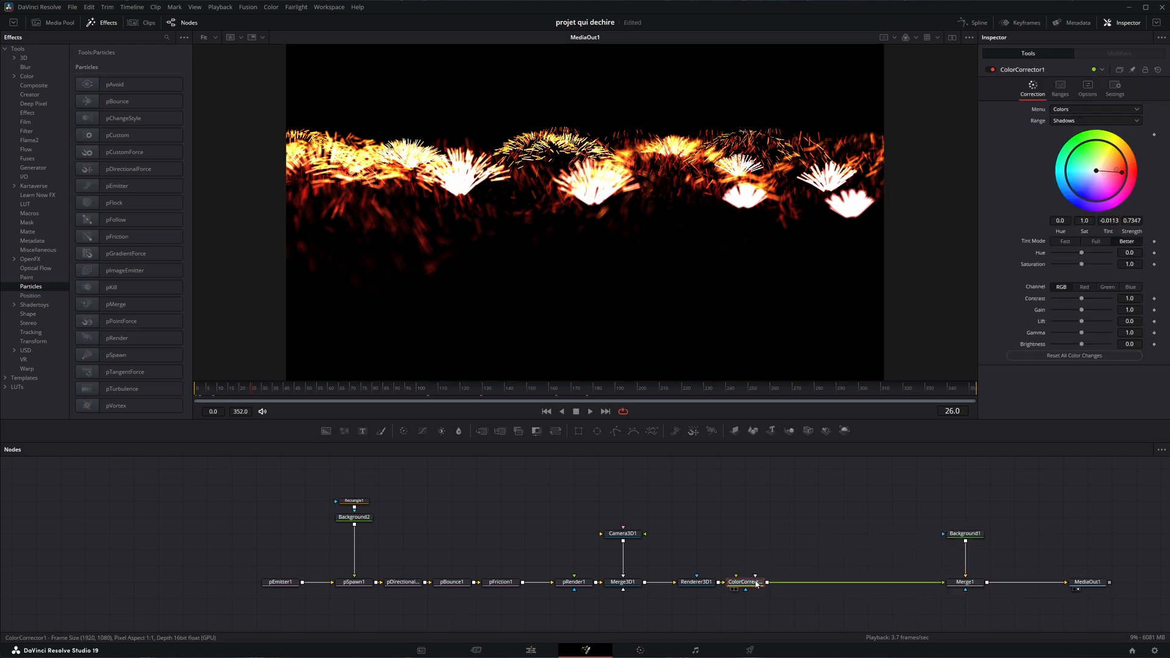
{"action": "left_click", "coordinate": [459, 431]}
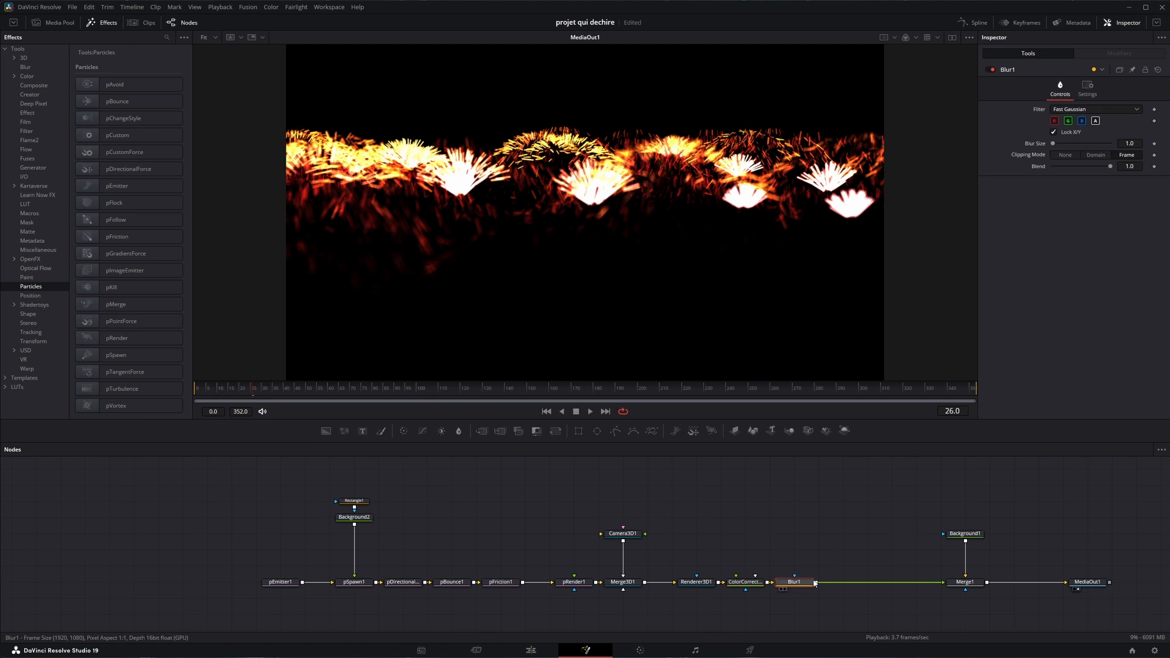
- Set Blur1's Blur Size to 200 and its Blend to 0.268
{"action": "left_click_drag", "start_coordinate": [1053, 143], "coordinate": [1153, 144]}
{"action": "left_click", "coordinate": [1131, 142]}
{"action": "type", "text": "200"}
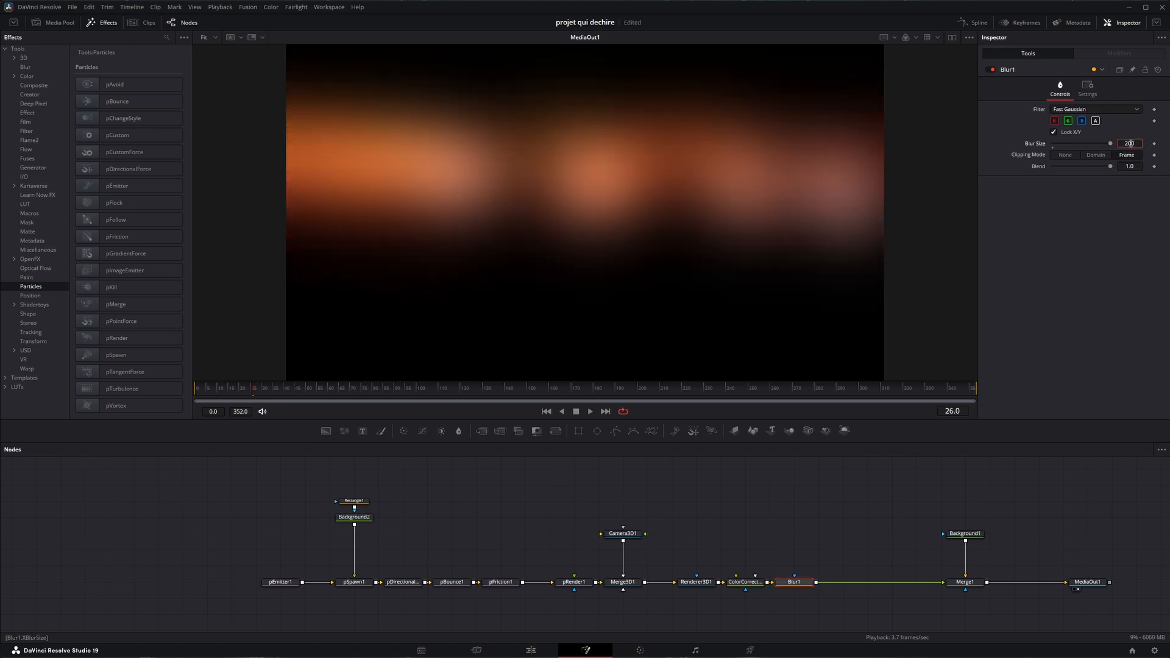
{"action": "key", "text": "Tab"}
{"action": "left_click_drag", "start_coordinate": [1110, 167], "coordinate": [1068, 167]}
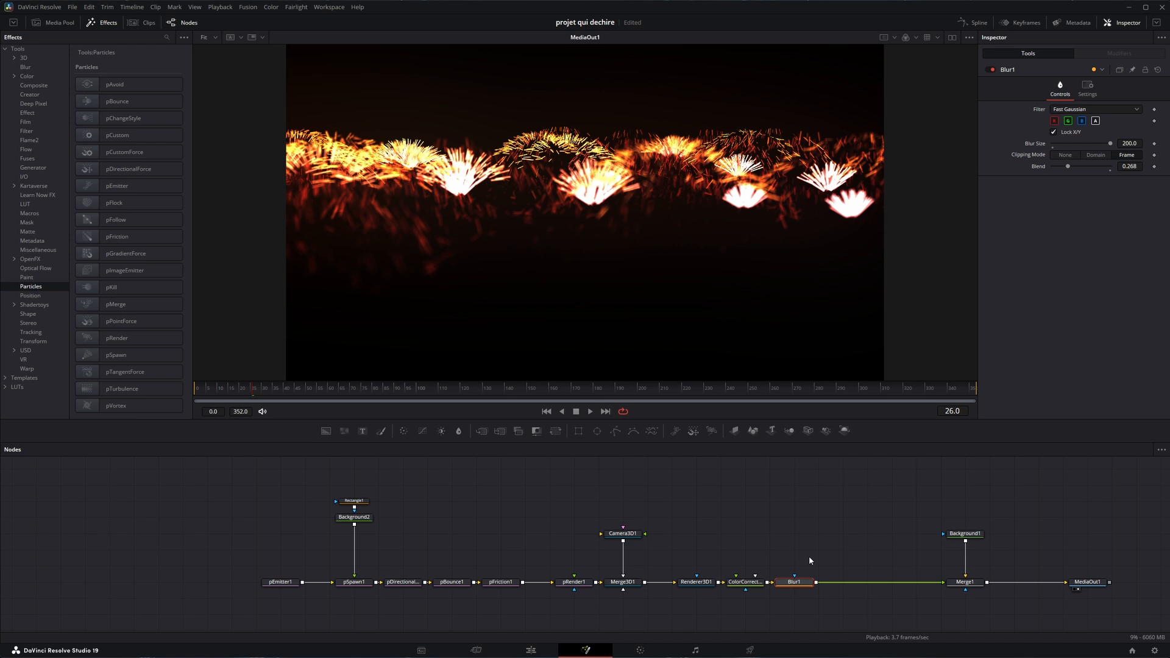
- Add a second Blur after Blur1 with Blur Size 100 and Blend 0.142
{"action": "left_click", "coordinate": [459, 431]}
{"action": "left_click_drag", "start_coordinate": [1052, 143], "coordinate": [1060, 167]}
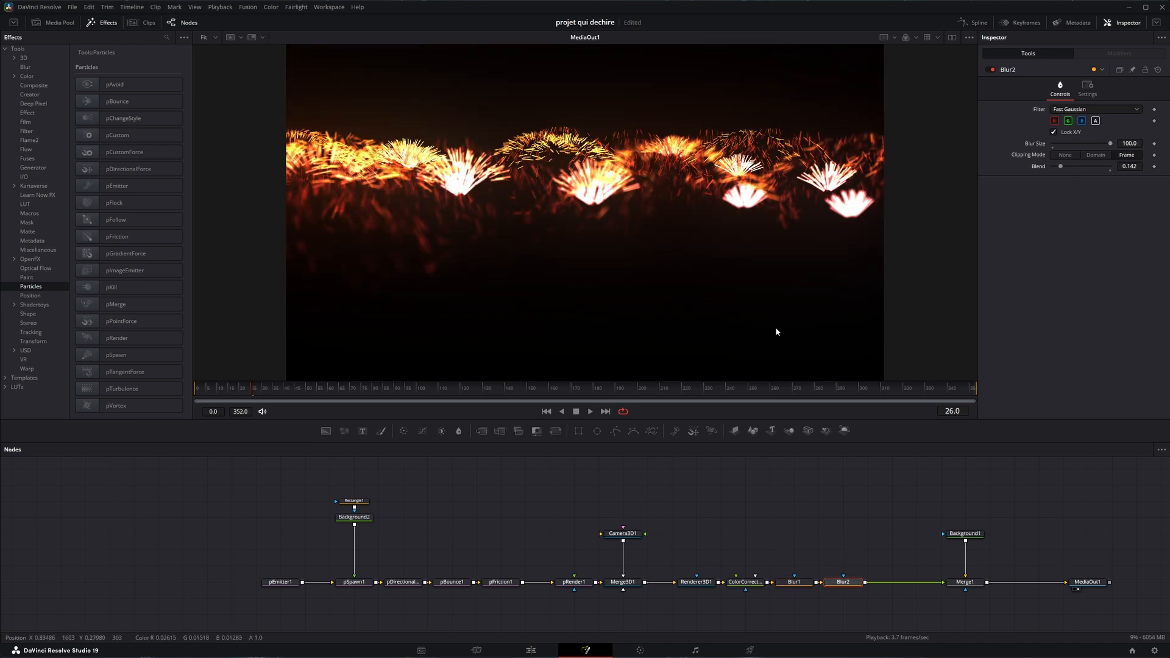
- Open the transform settings of Camera3D1
{"action": "left_click", "coordinate": [621, 533]}
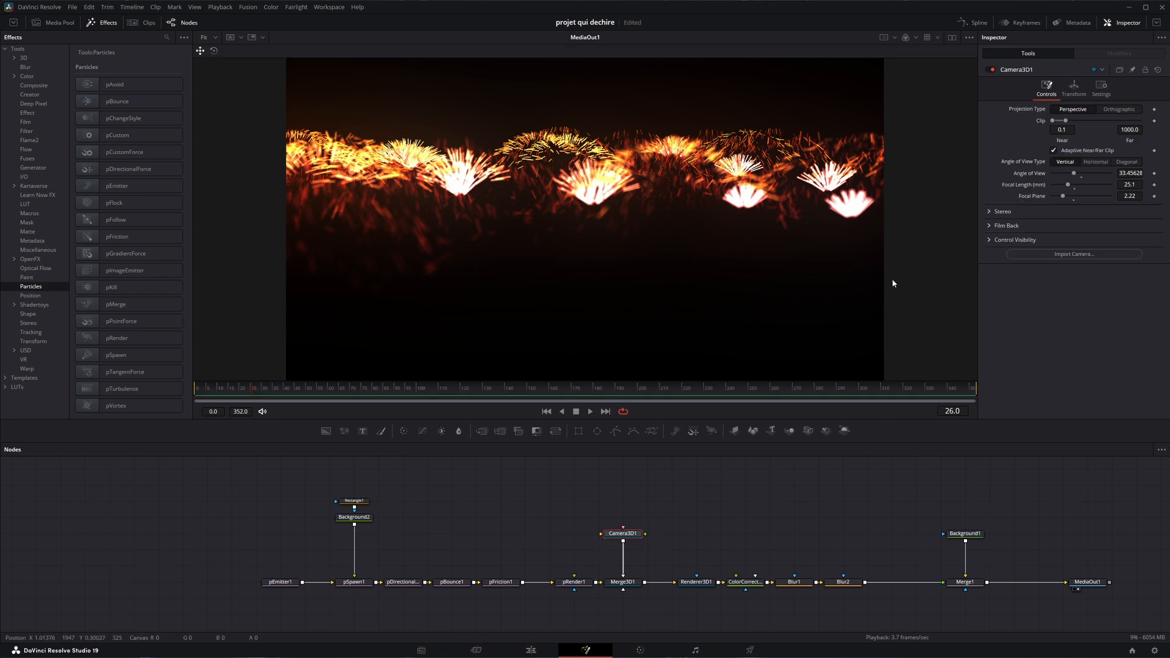
{"action": "left_click", "coordinate": [1084, 90]}
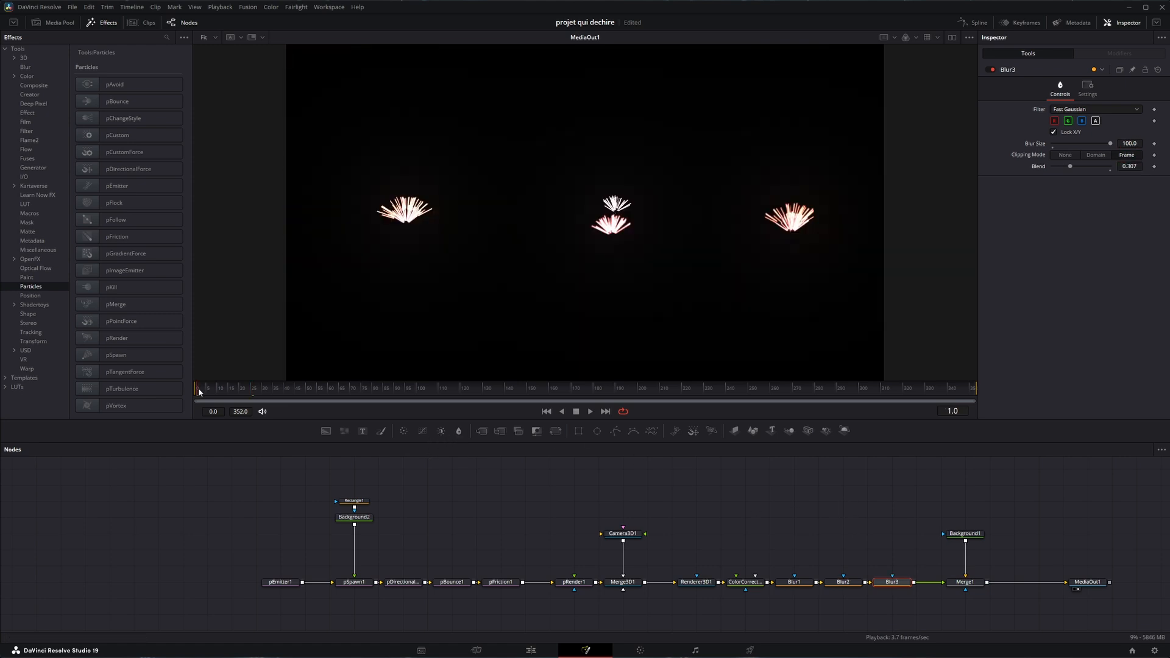
- Play the blurred spark animation from the beginning of the timeline to review the look
{"action": "key", "text": "space"}
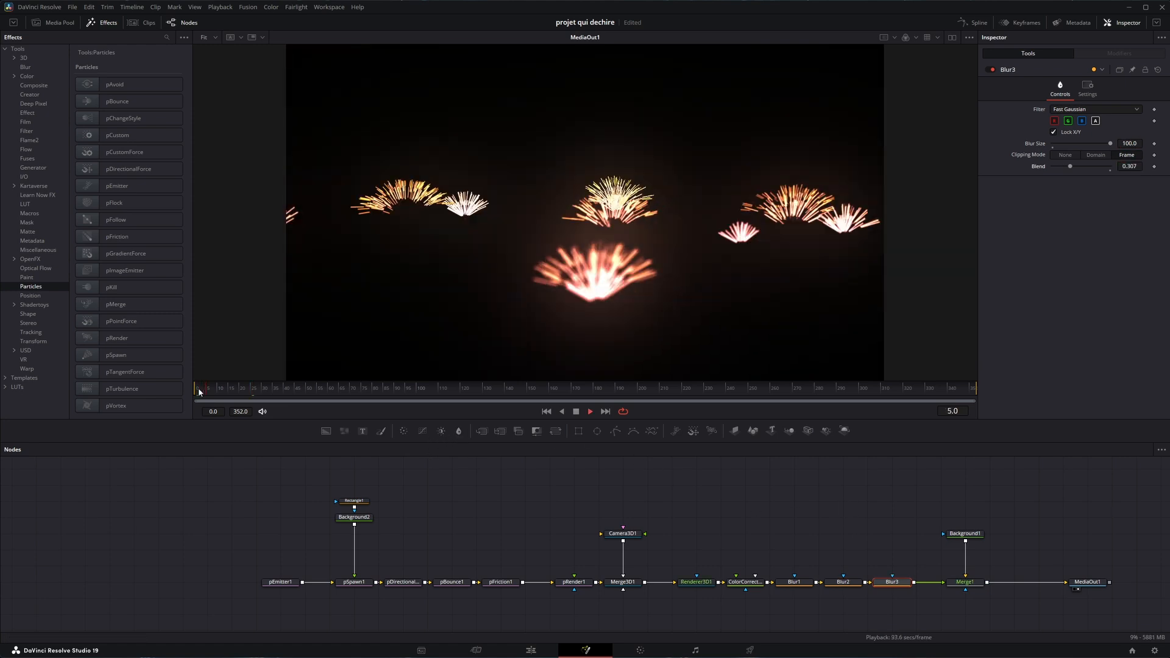
{"action": "key", "text": "space"}
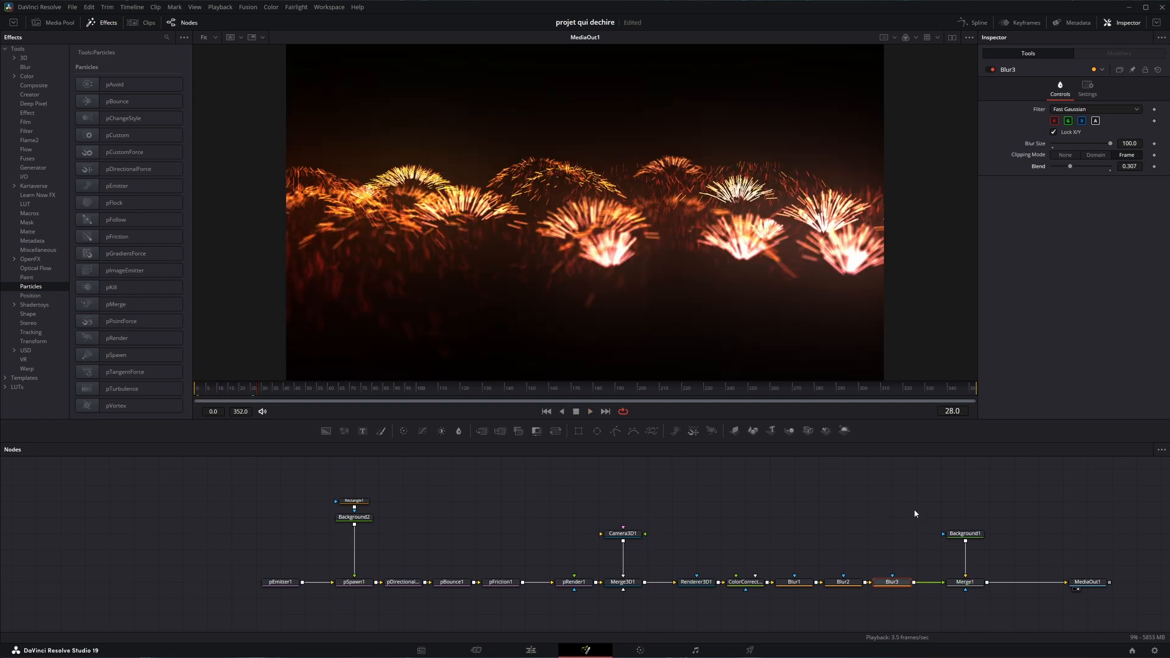
- Move all nodes from pEmitter1 through Blur3 together, away from Merge1, to free space after Blur3
{"action": "left_click_drag", "start_coordinate": [914, 511], "coordinate": [251, 614]}
{"action": "left_click_drag", "start_coordinate": [916, 480], "coordinate": [620, 579]}
{"action": "left_click_drag", "start_coordinate": [901, 583], "coordinate": [705, 554]}
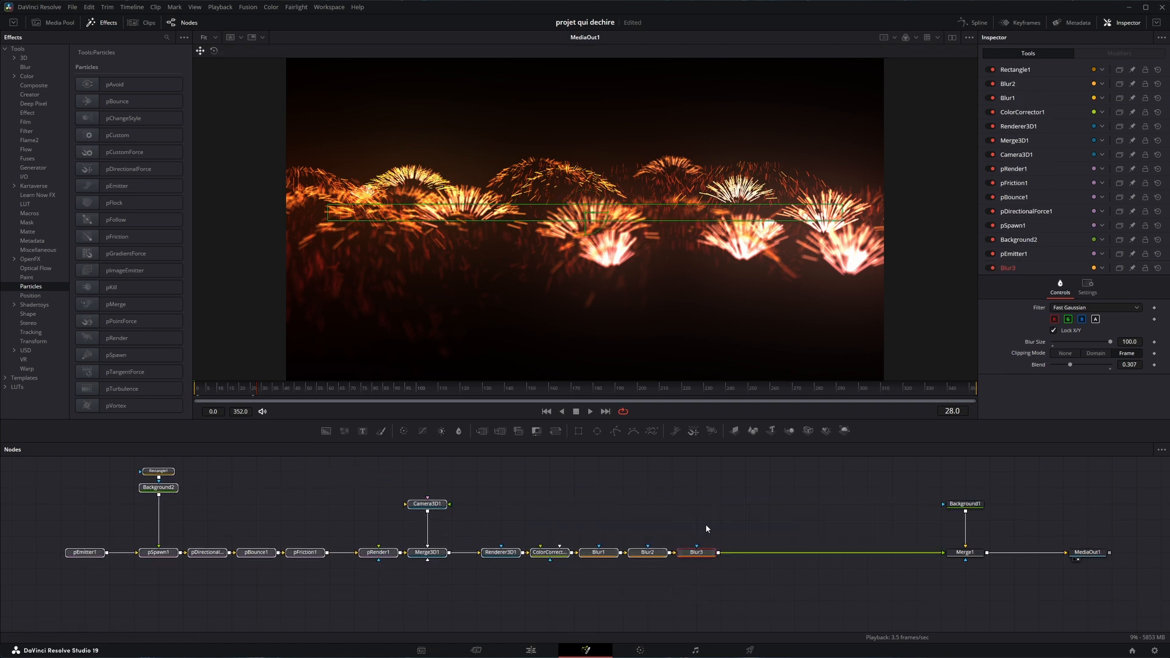
- Add a Glow node between Blur3 and Merge1, spaced away from Blur3, and set its Glow to 0.606
{"action": "left_click", "coordinate": [704, 554]}
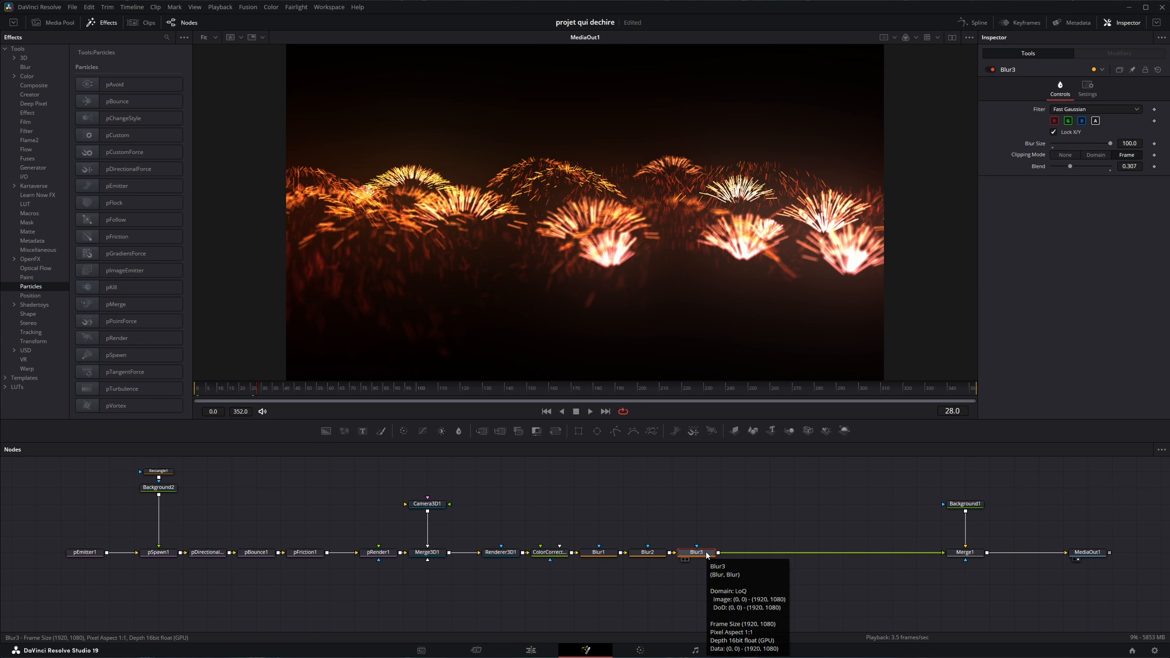
{"action": "key", "text": "shift+space"}
{"action": "type", "text": "pfr"}
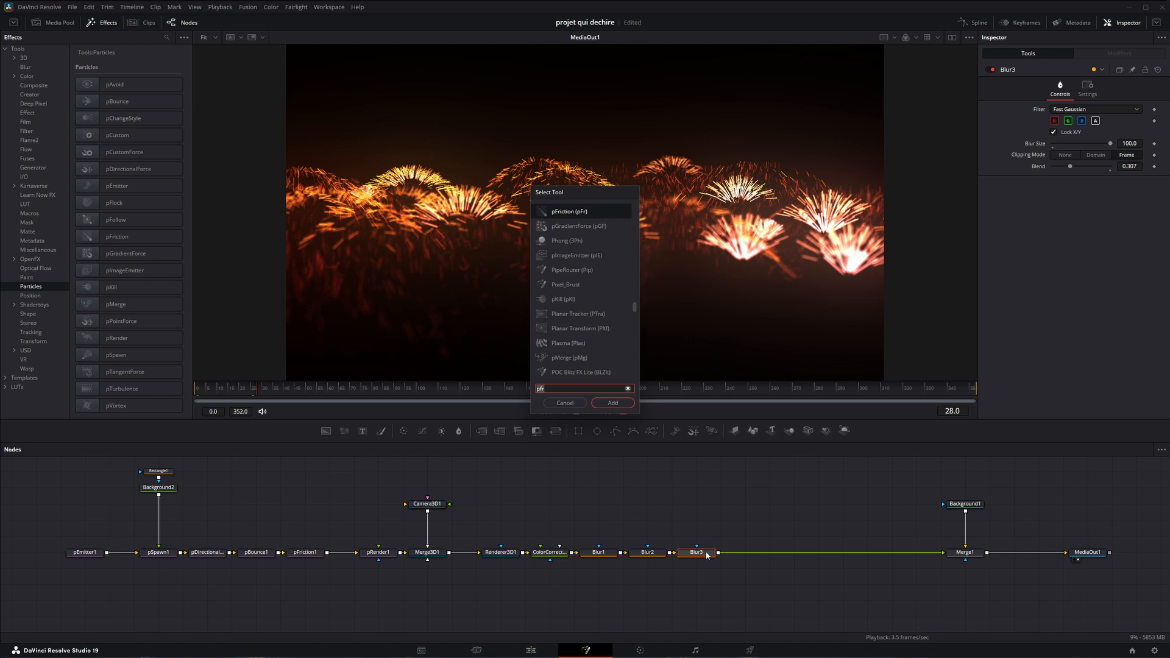
{"action": "type", "text": "glow"}
{"action": "key", "text": "Return"}
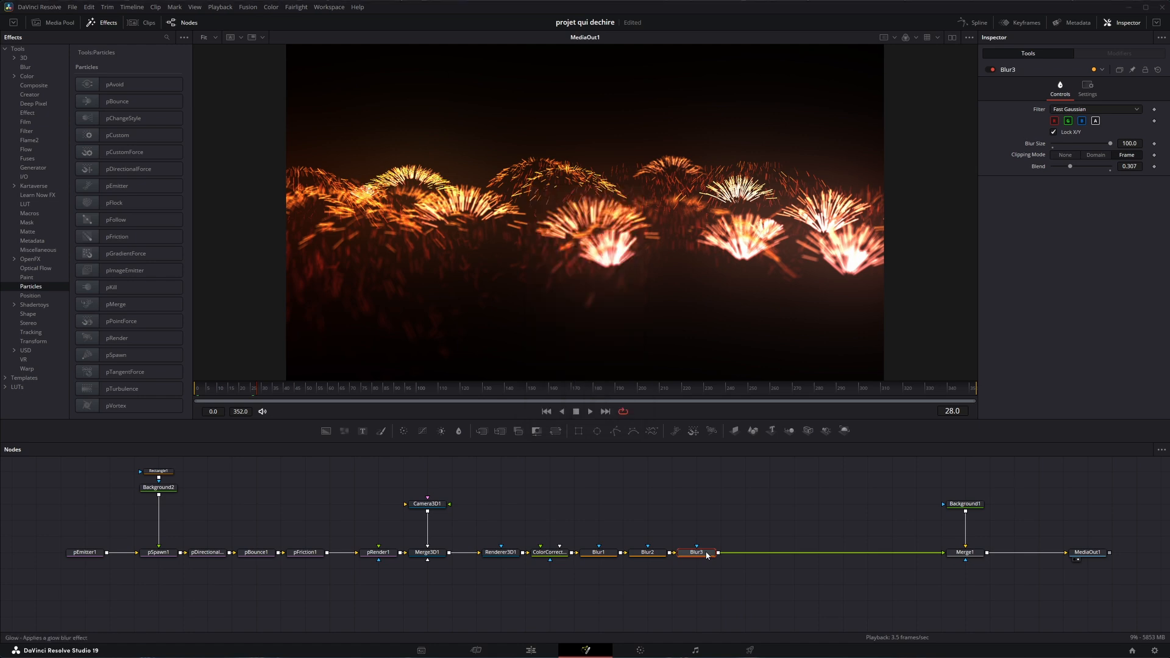
{"action": "left_click_drag", "start_coordinate": [746, 553], "coordinate": [771, 554]}
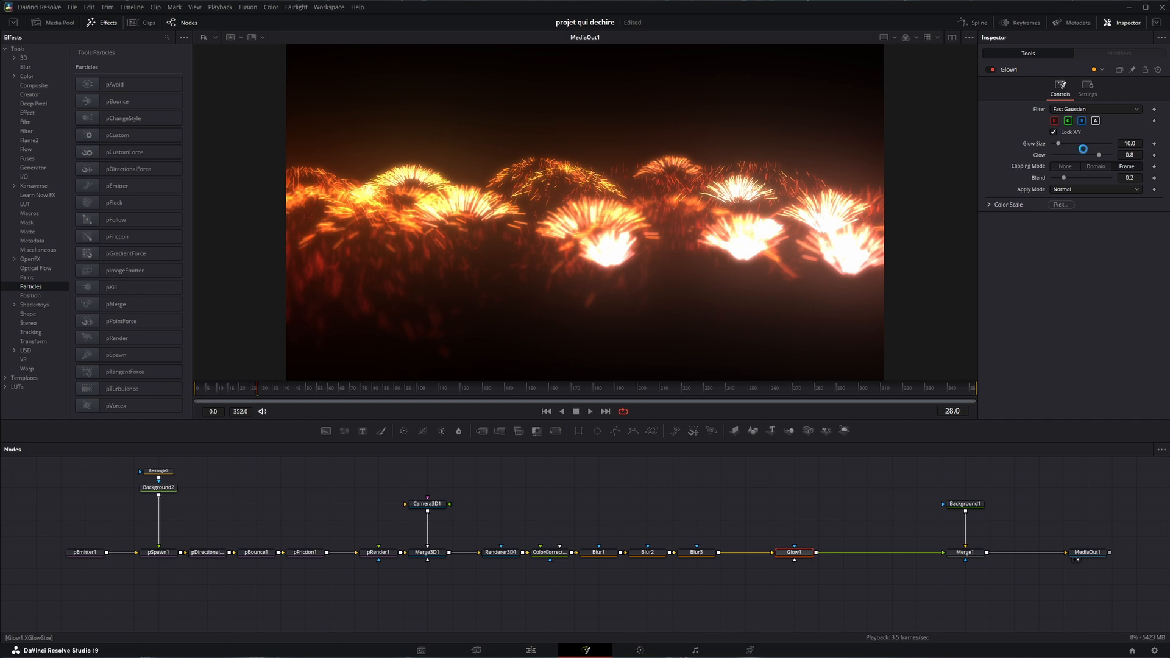
{"action": "left_click_drag", "start_coordinate": [1100, 156], "coordinate": [1088, 159]}
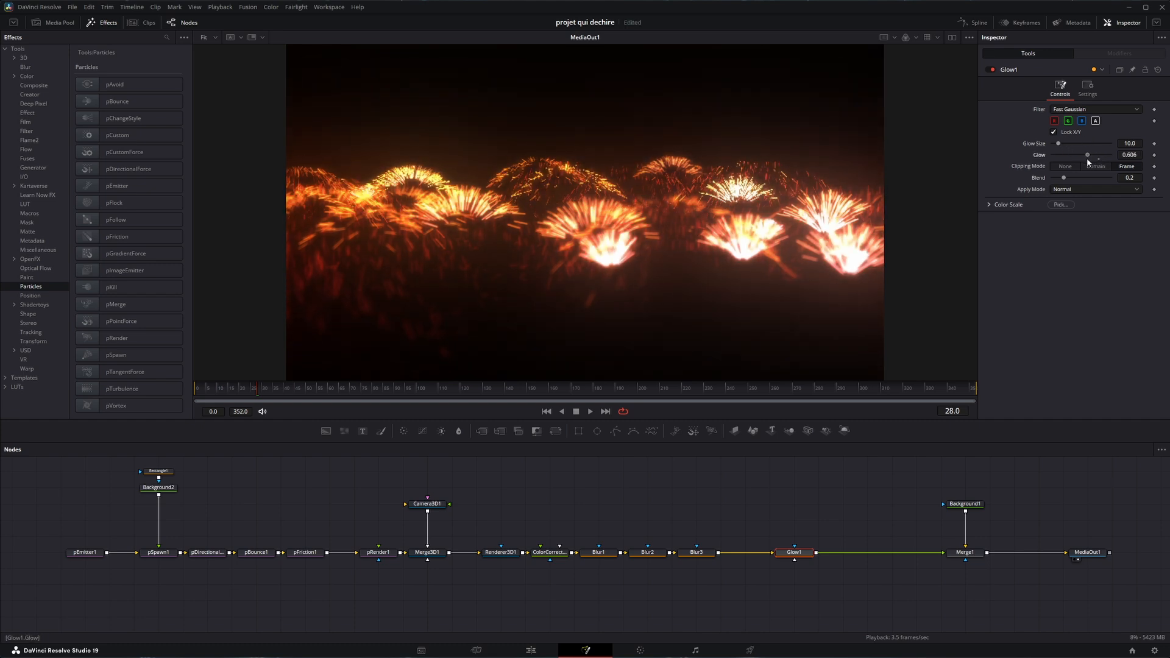